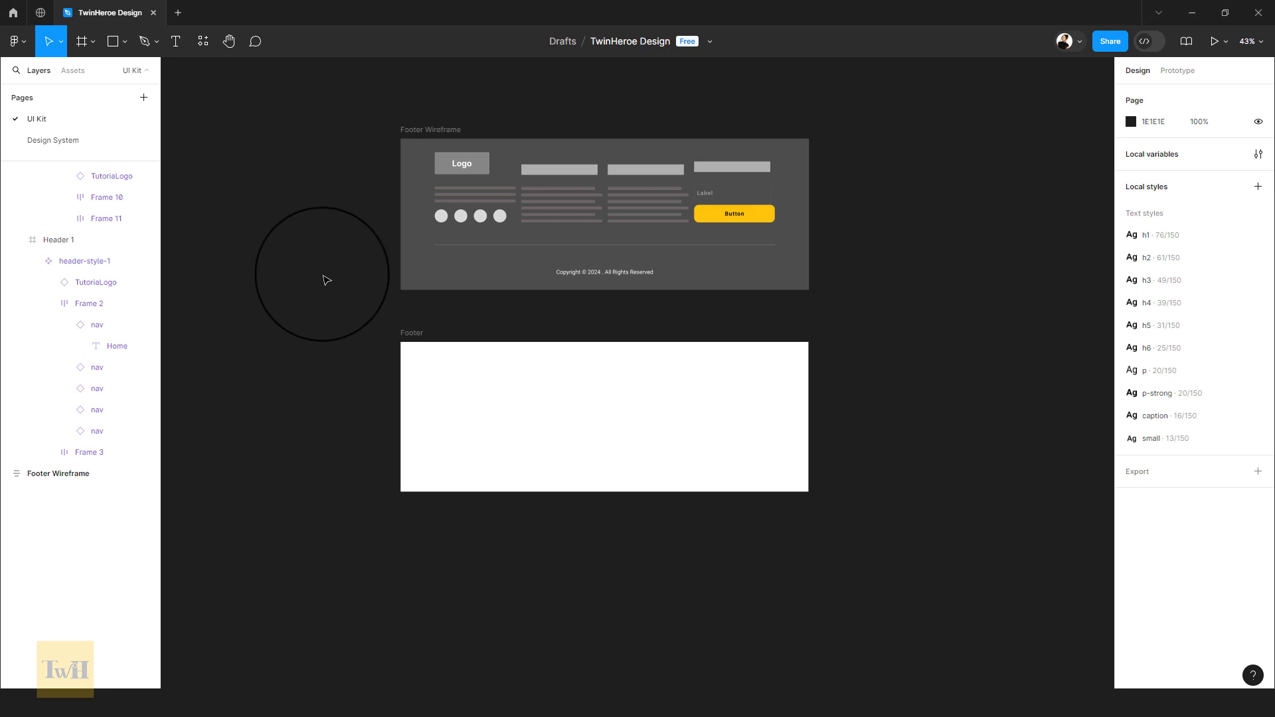
- Examine the existing header designs and the Footer Wireframe's content columns, divider and copyright row
scroll(316, 273, "left", 10)
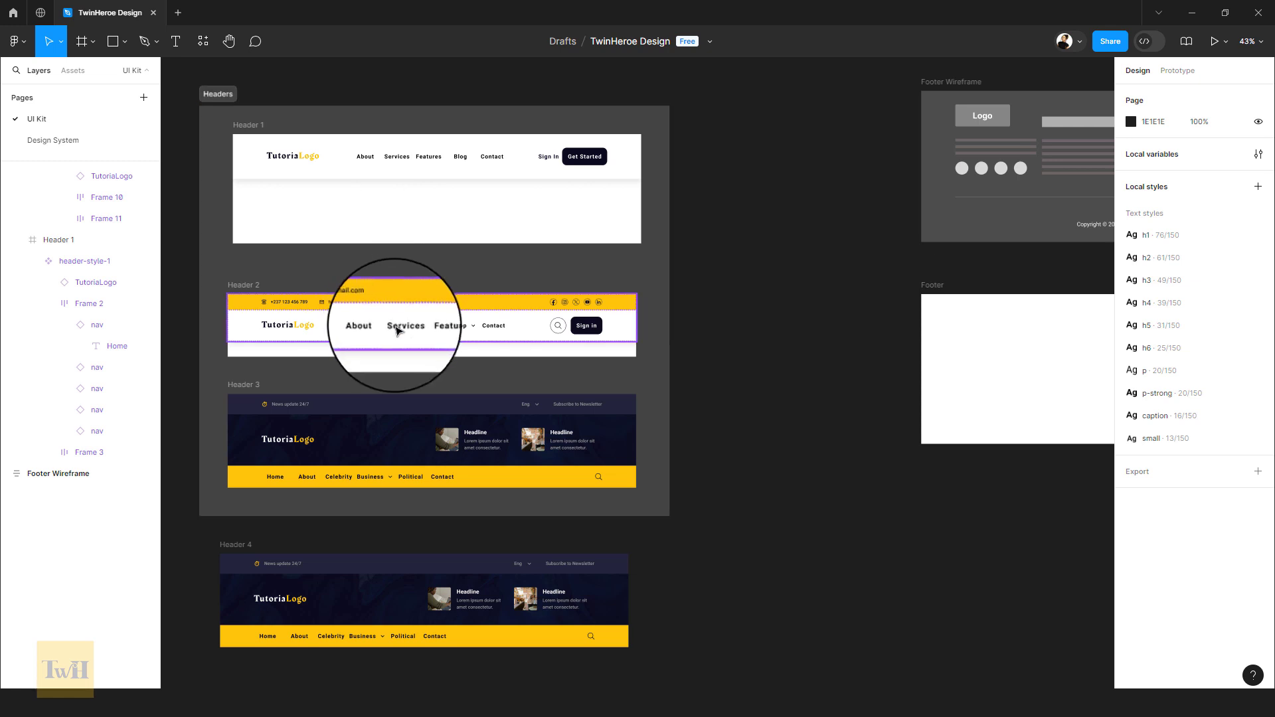
scroll(786, 319, "right", 10)
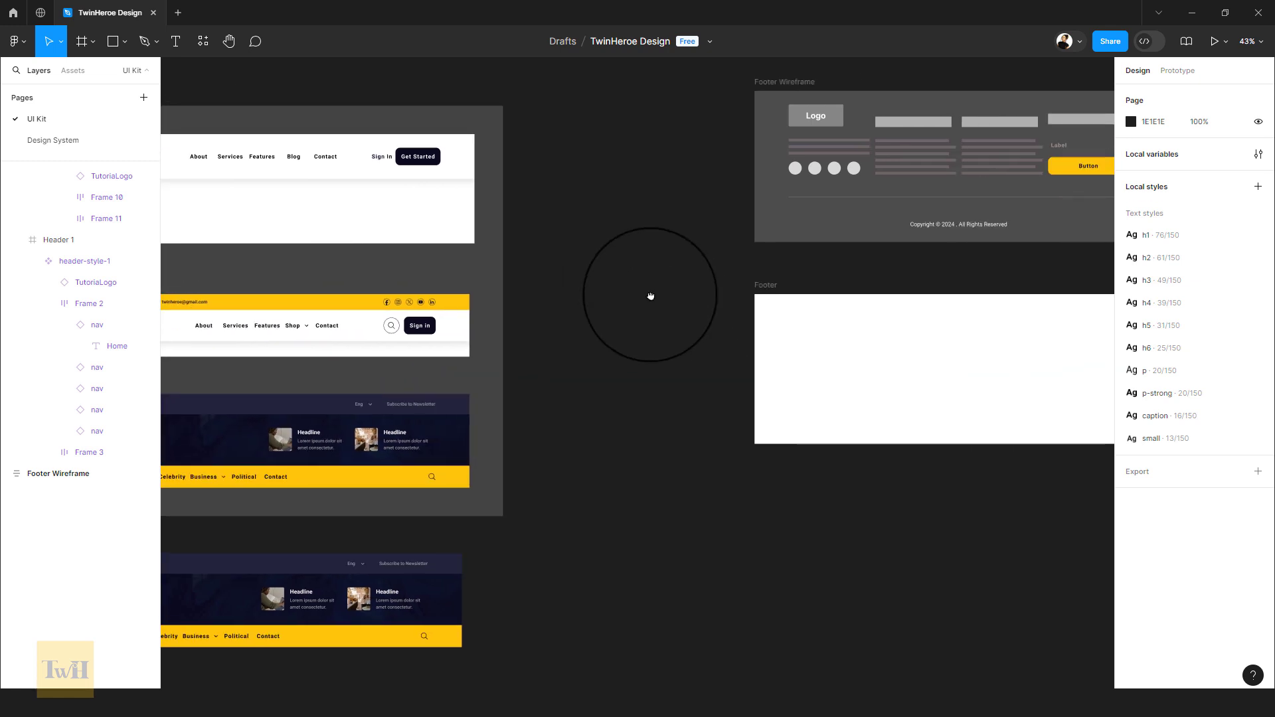
left_click_drag(777, 273, 606, 307)
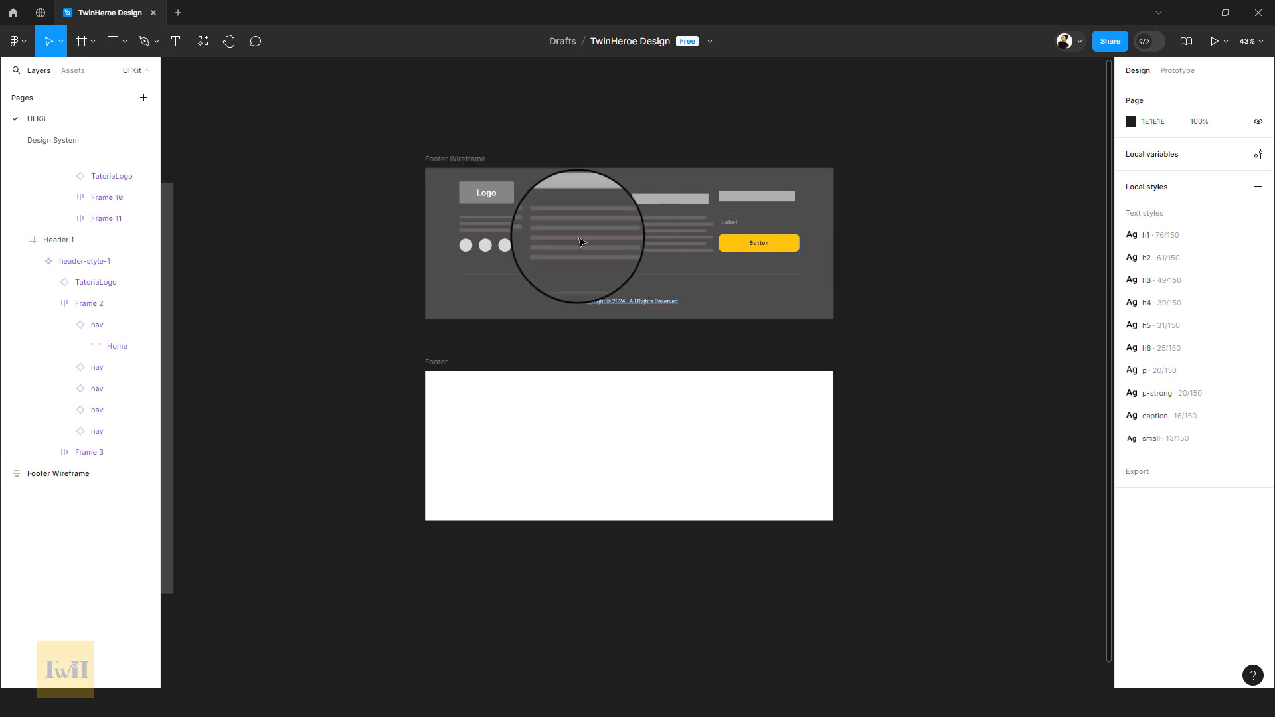
scroll(582, 336, "up", 3)
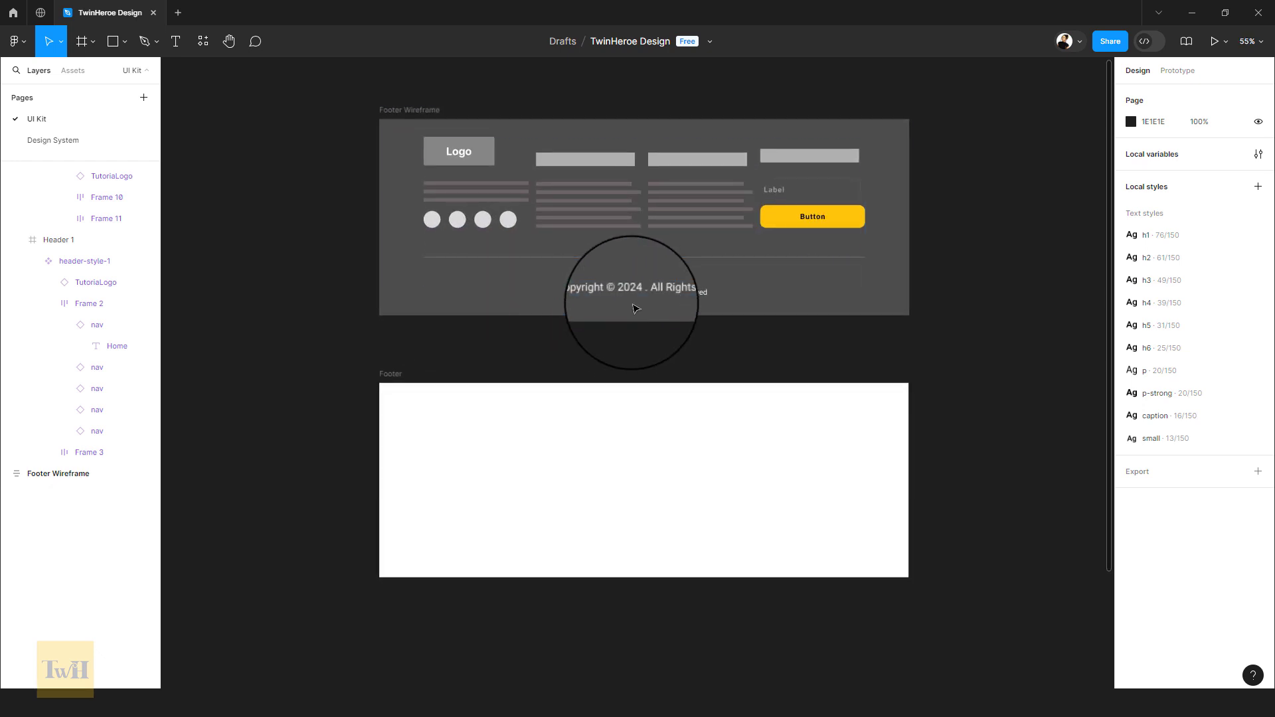
left_click(636, 306)
left_click(591, 350)
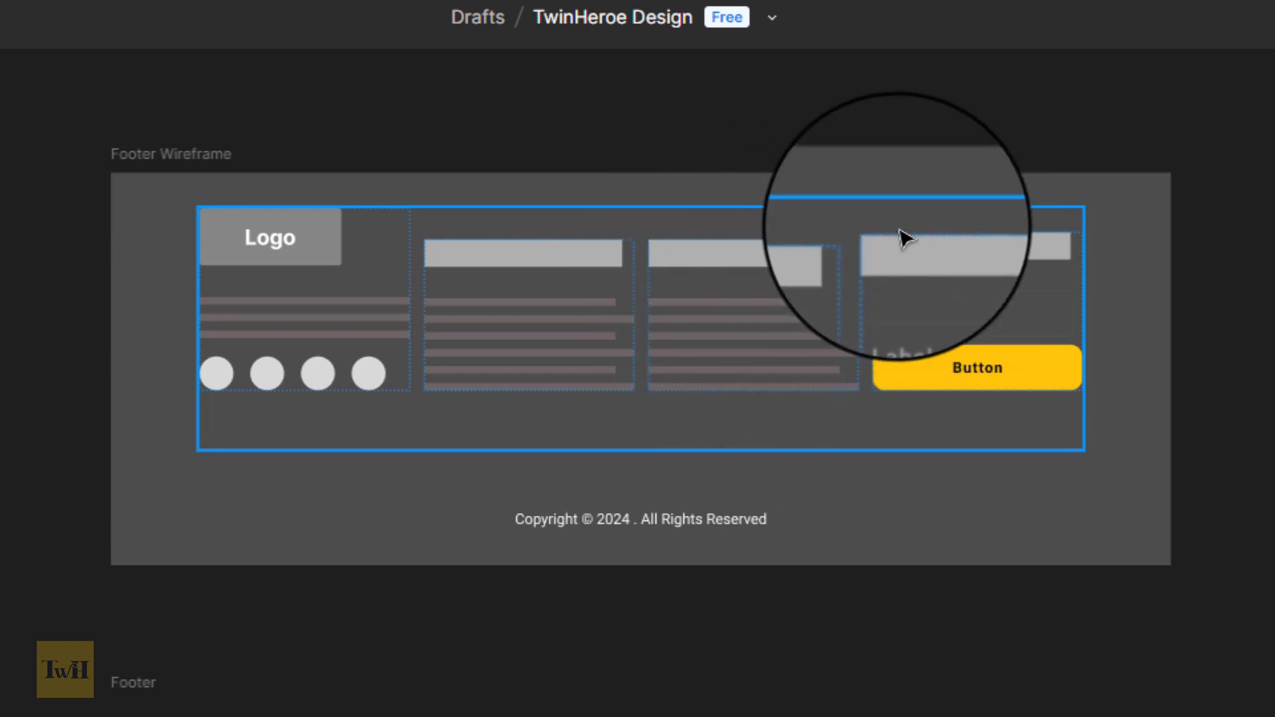
left_click(966, 207)
double_click(969, 213)
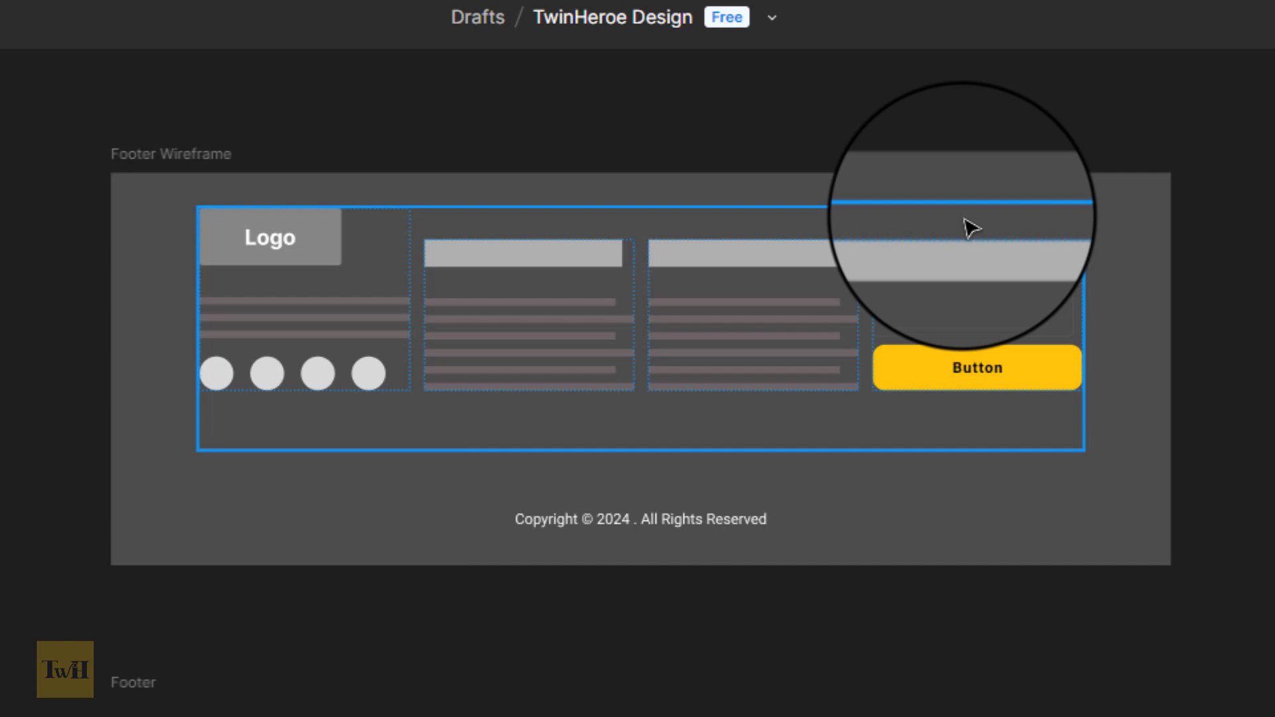
key("Escape")
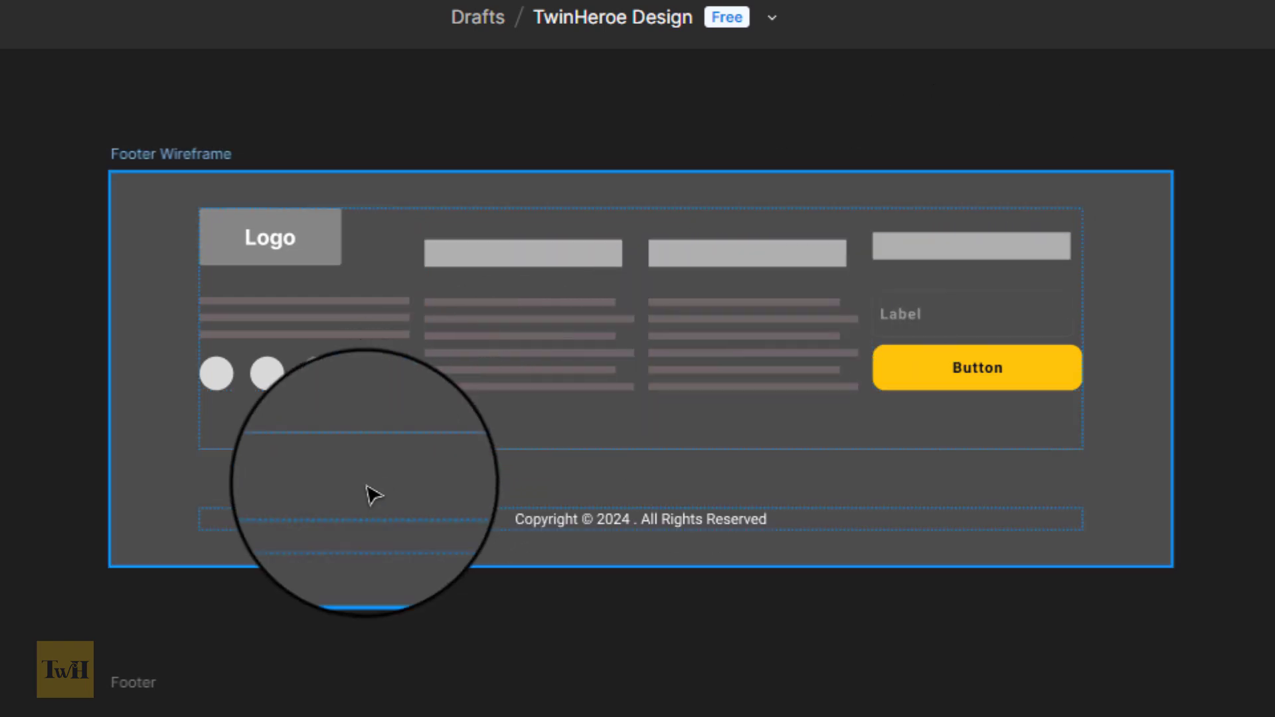
key("Escape")
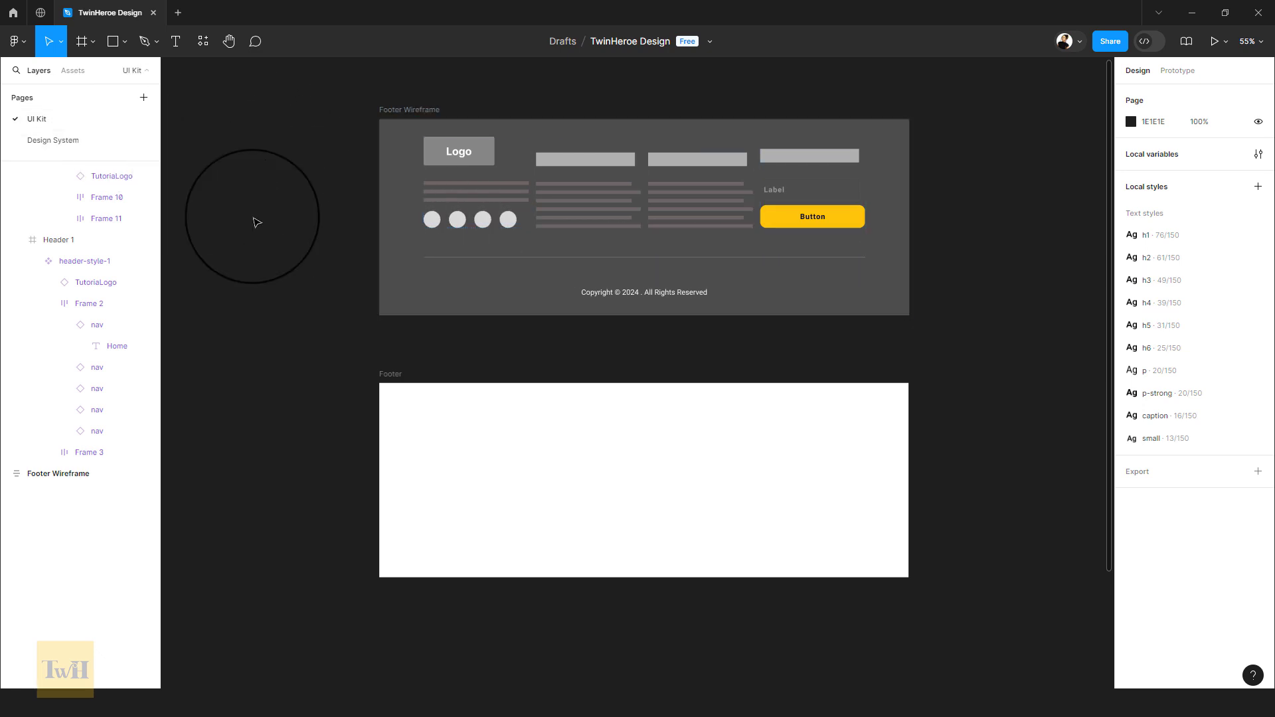
- Search the assets for "logo" and place the logo-dark-bg component in the Footer frame at about X 125, Y 151
left_click(73, 70)
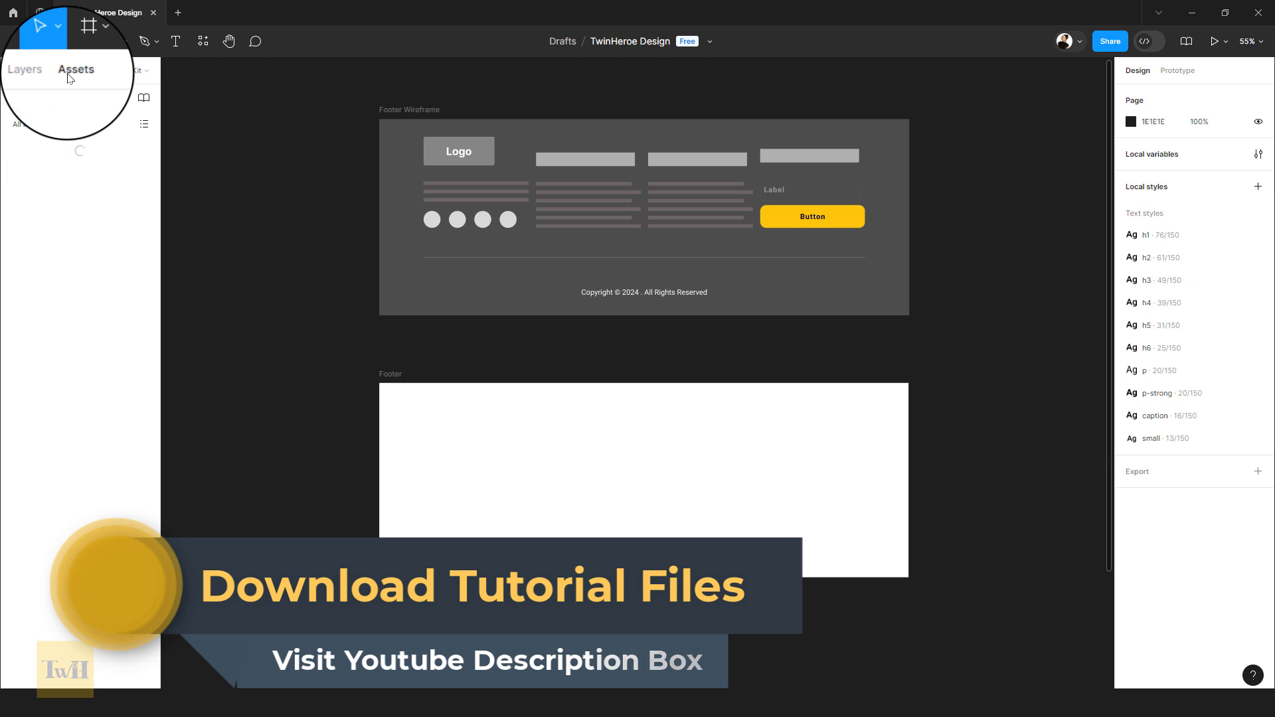
type("logo")
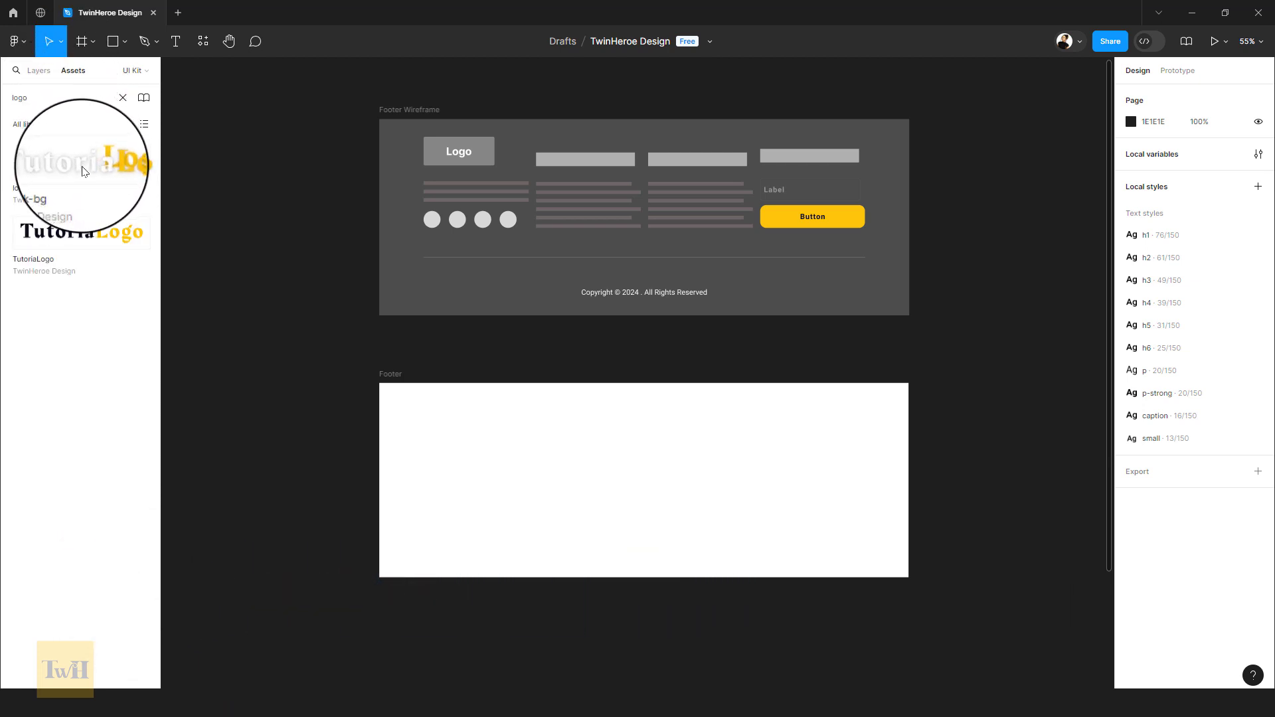
left_click(525, 136)
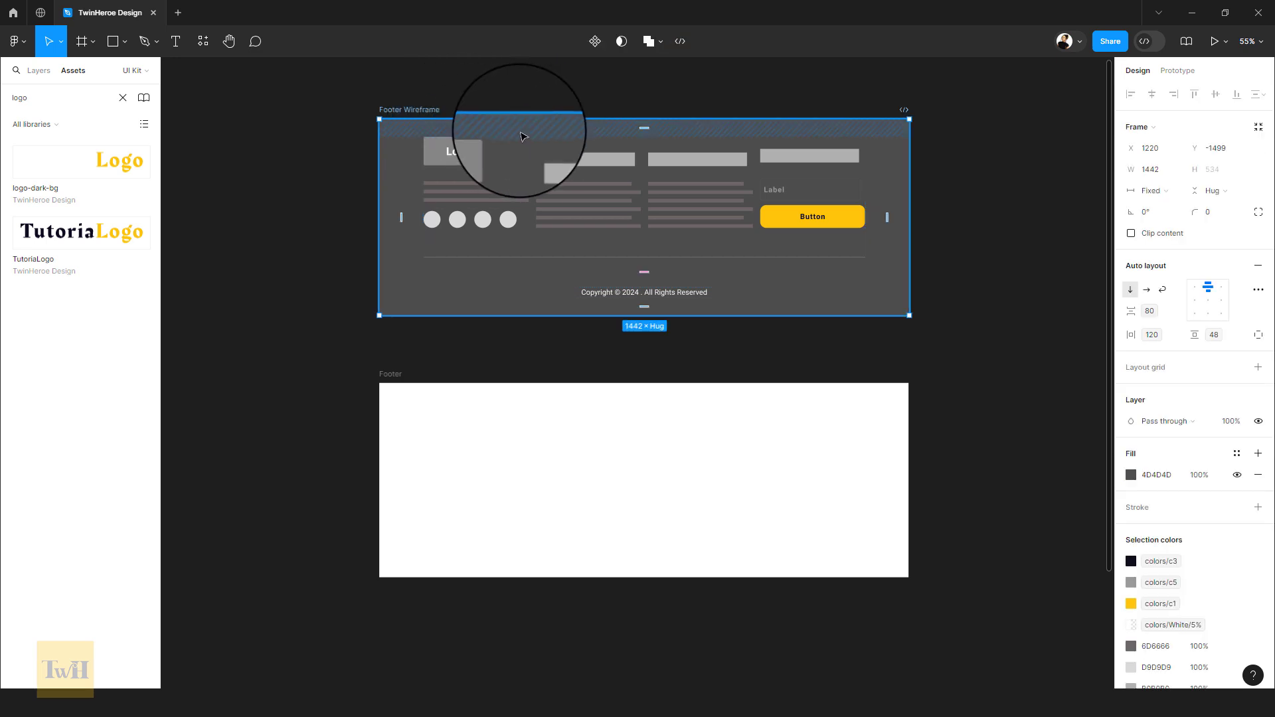
left_click_drag(64, 159, 452, 444)
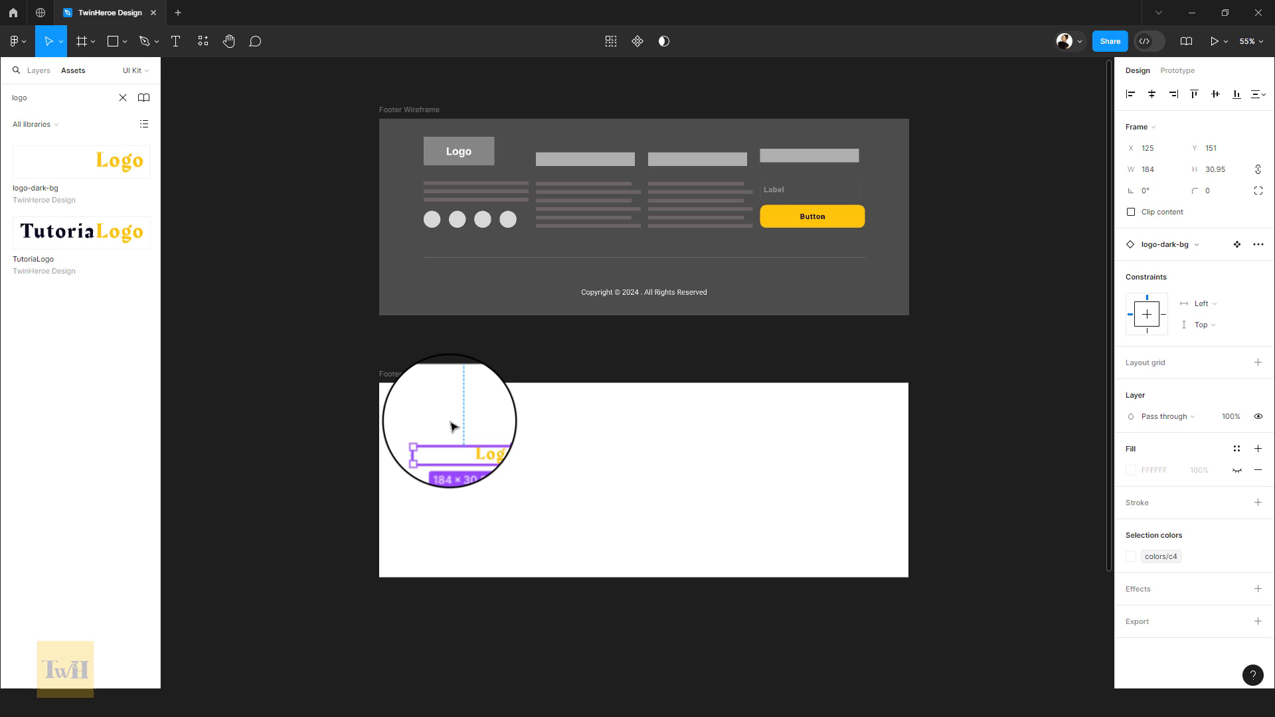
left_click(415, 380)
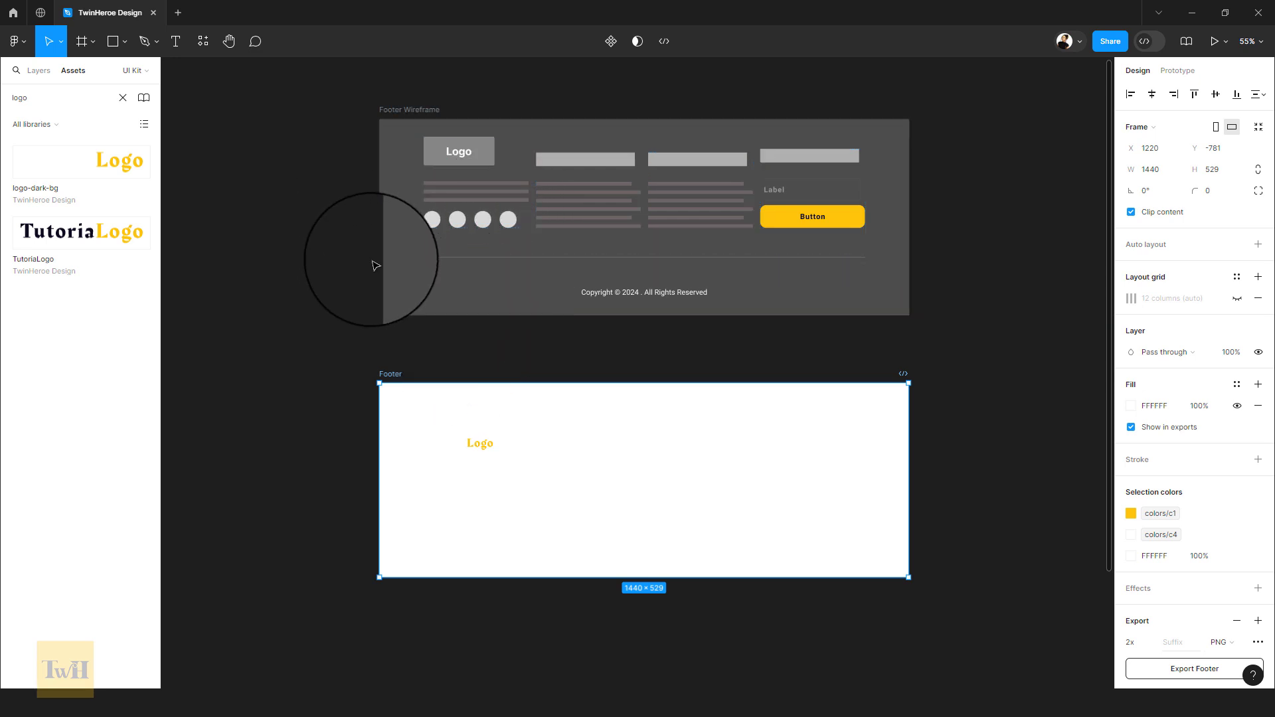
- Copy the solid black Facebook, X, Instagram and LinkedIn icons from the Design System page
left_click(136, 72)
left_click(60, 136)
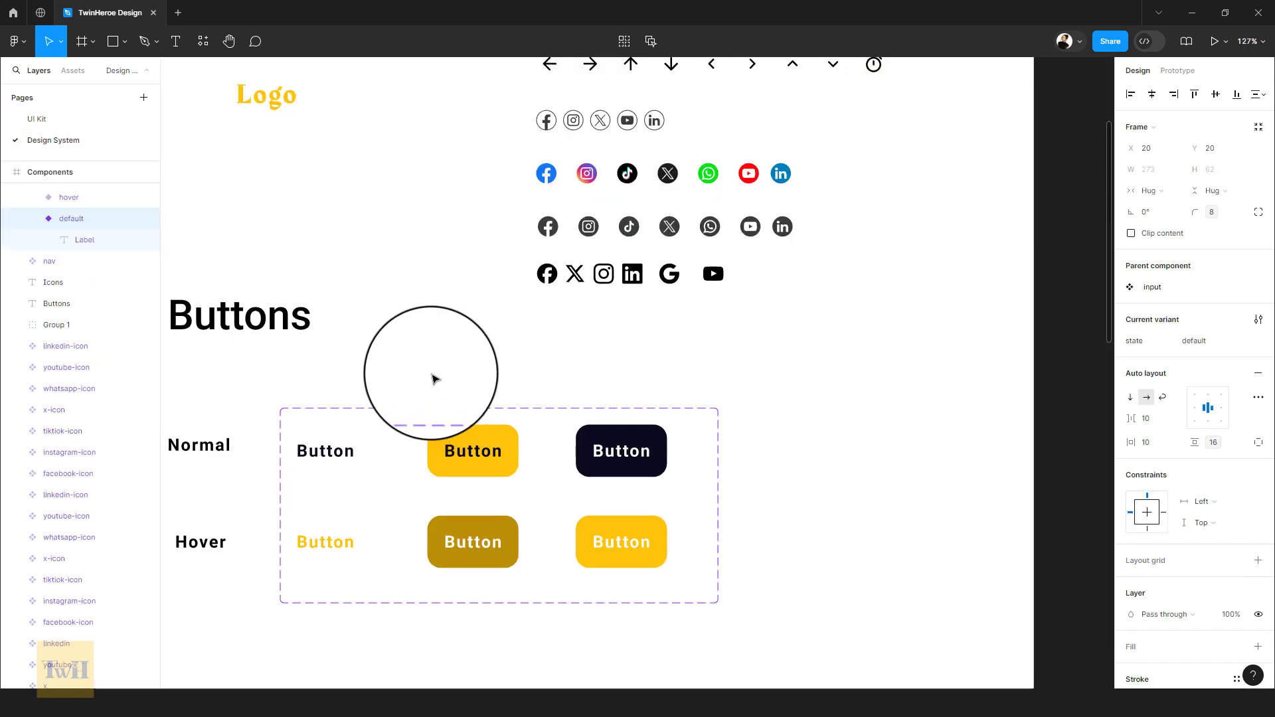
scroll(433, 378, "down", 10, "ctrl")
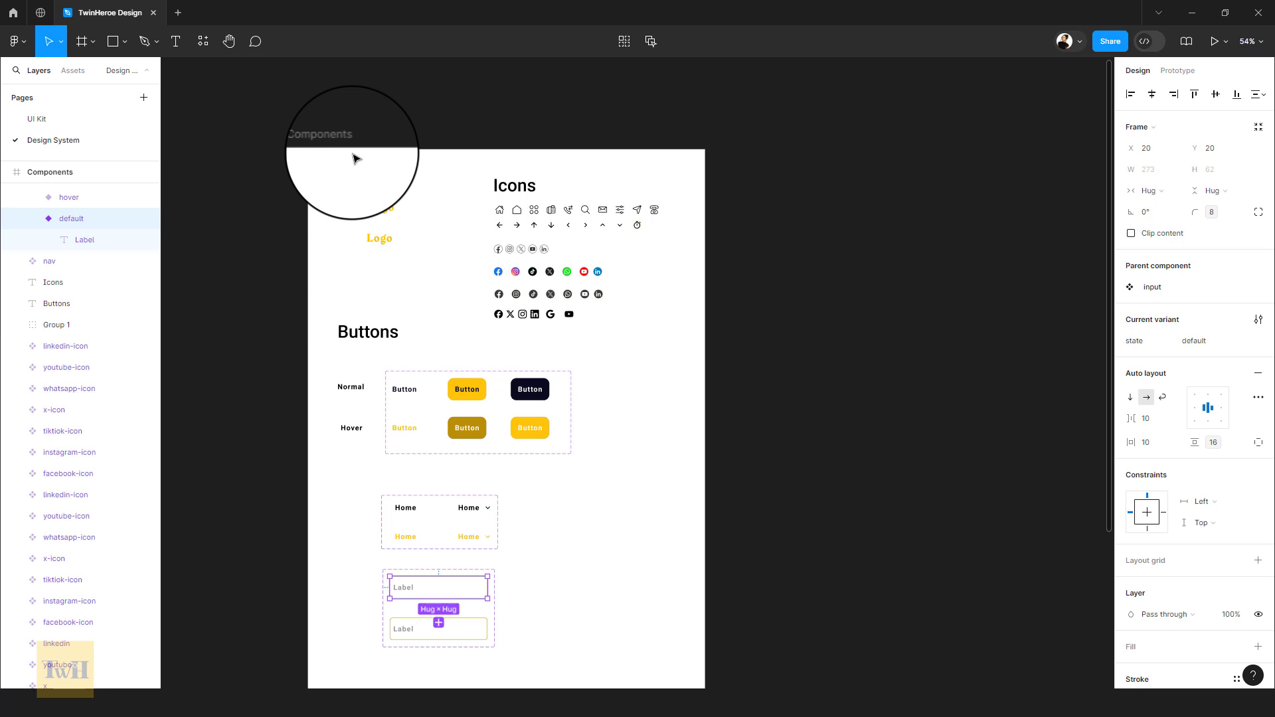
left_click(489, 317)
left_click_drag(469, 304, 542, 328)
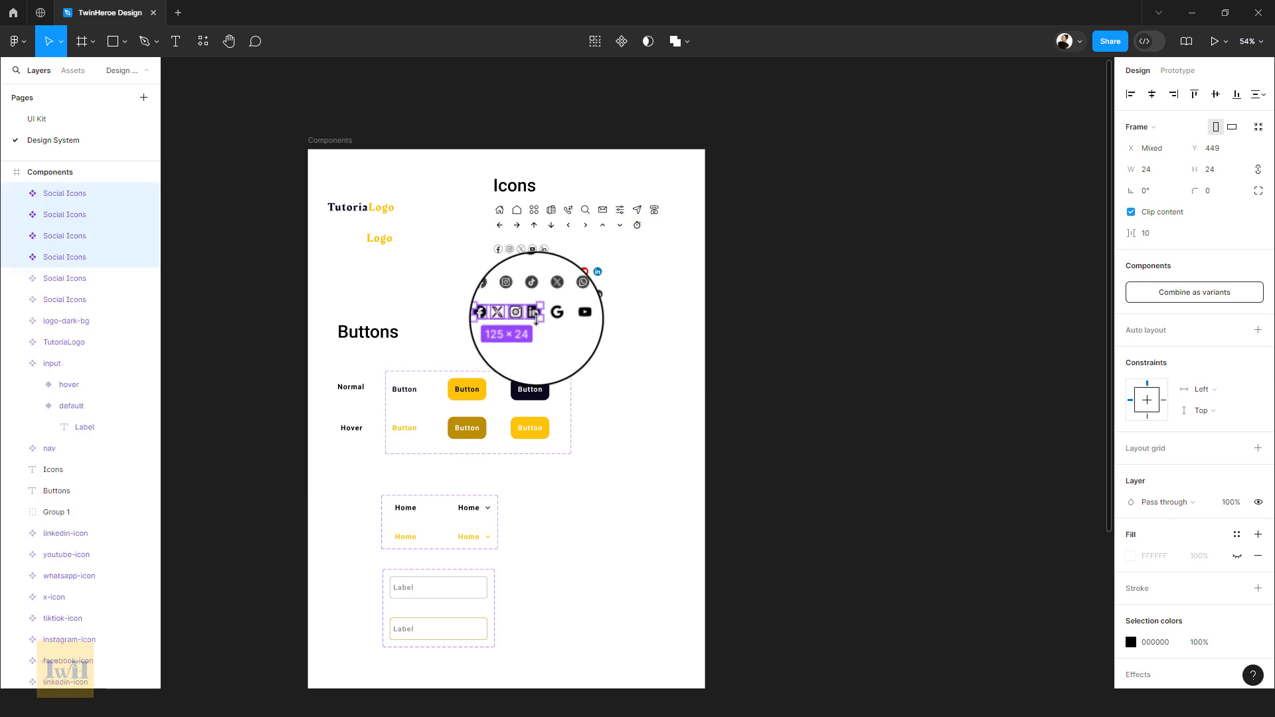
- Paste the four social icons on the UI Kit page and place them in the Footer frame just below the logo
left_click(78, 122)
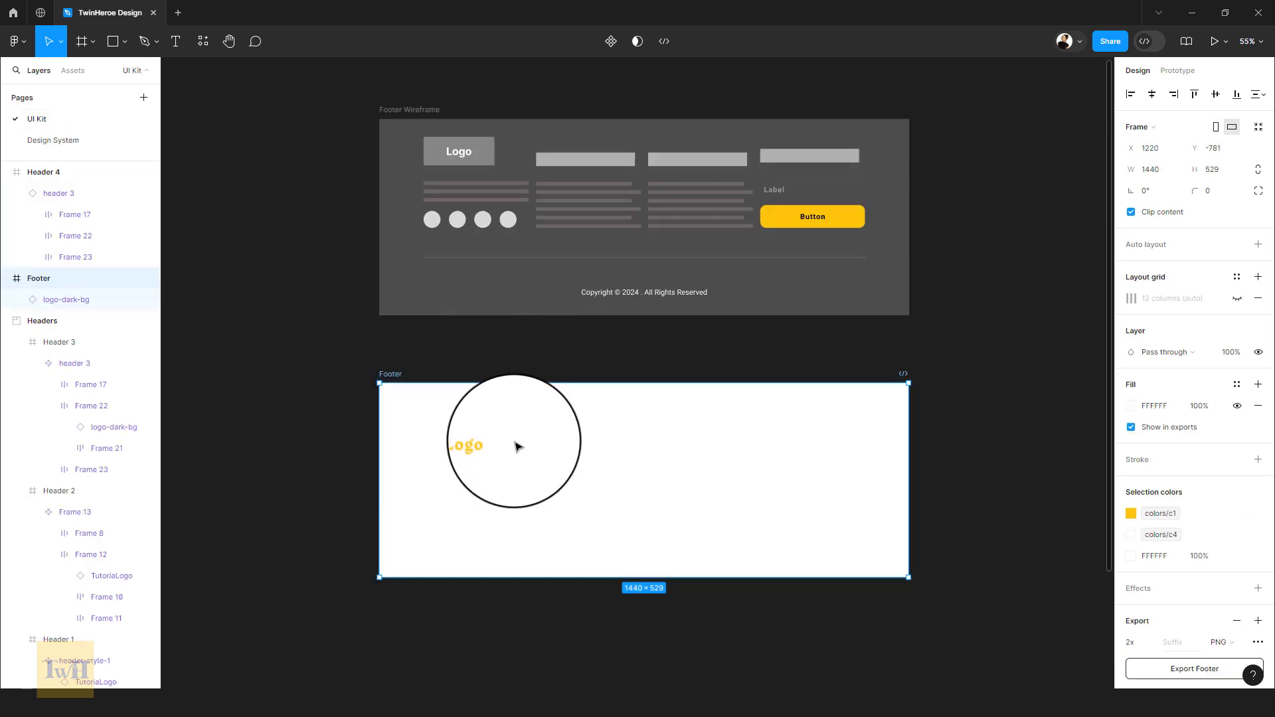
left_click(499, 489)
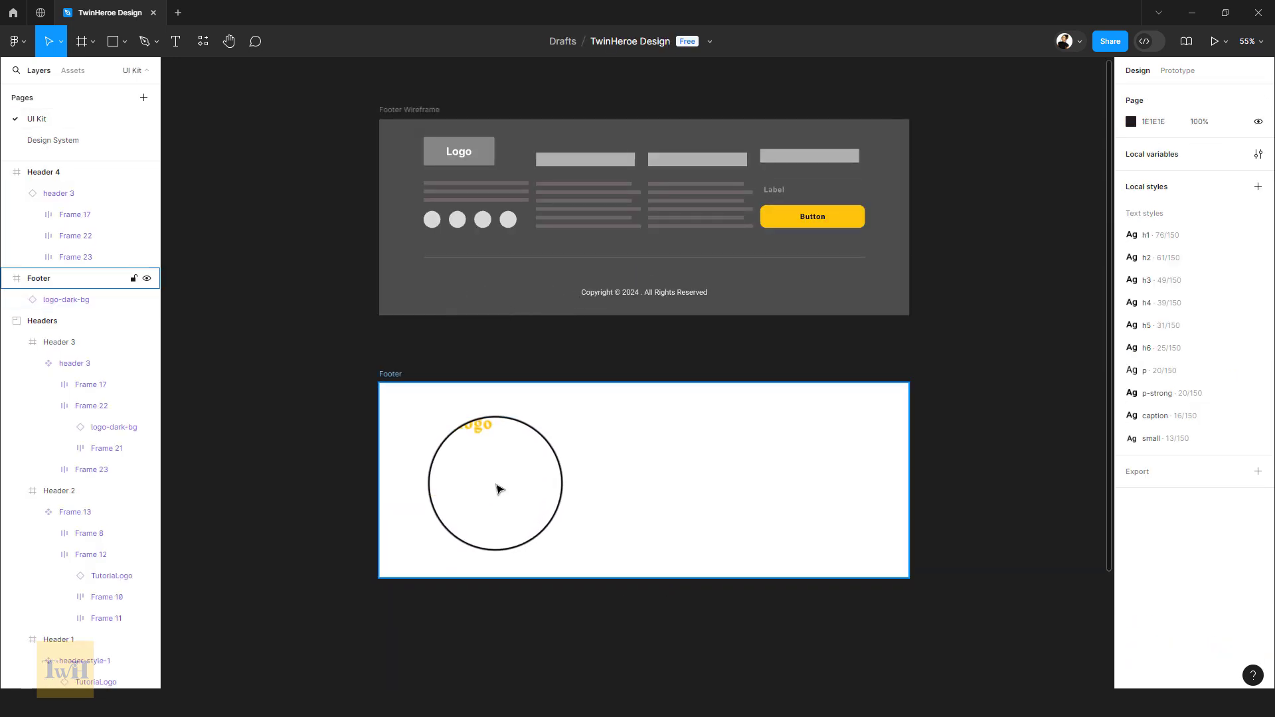
key("ctrl+v")
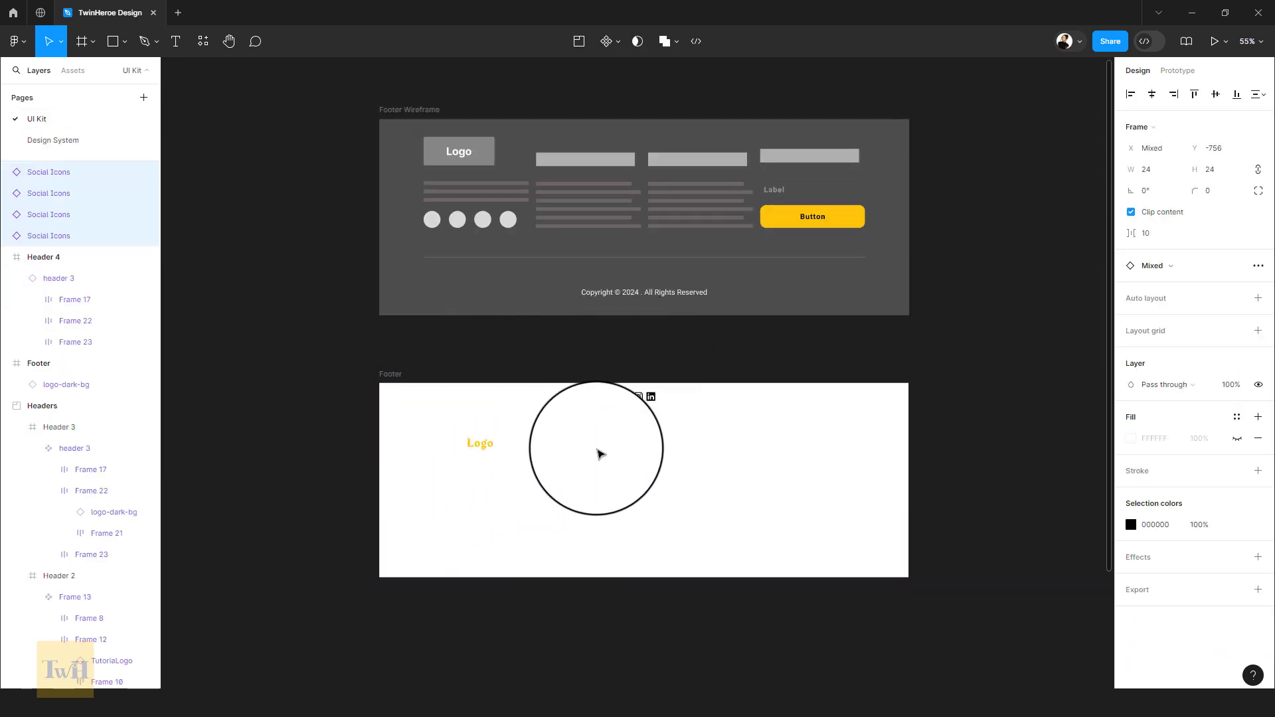
left_click_drag(633, 396, 516, 487)
left_click(538, 431)
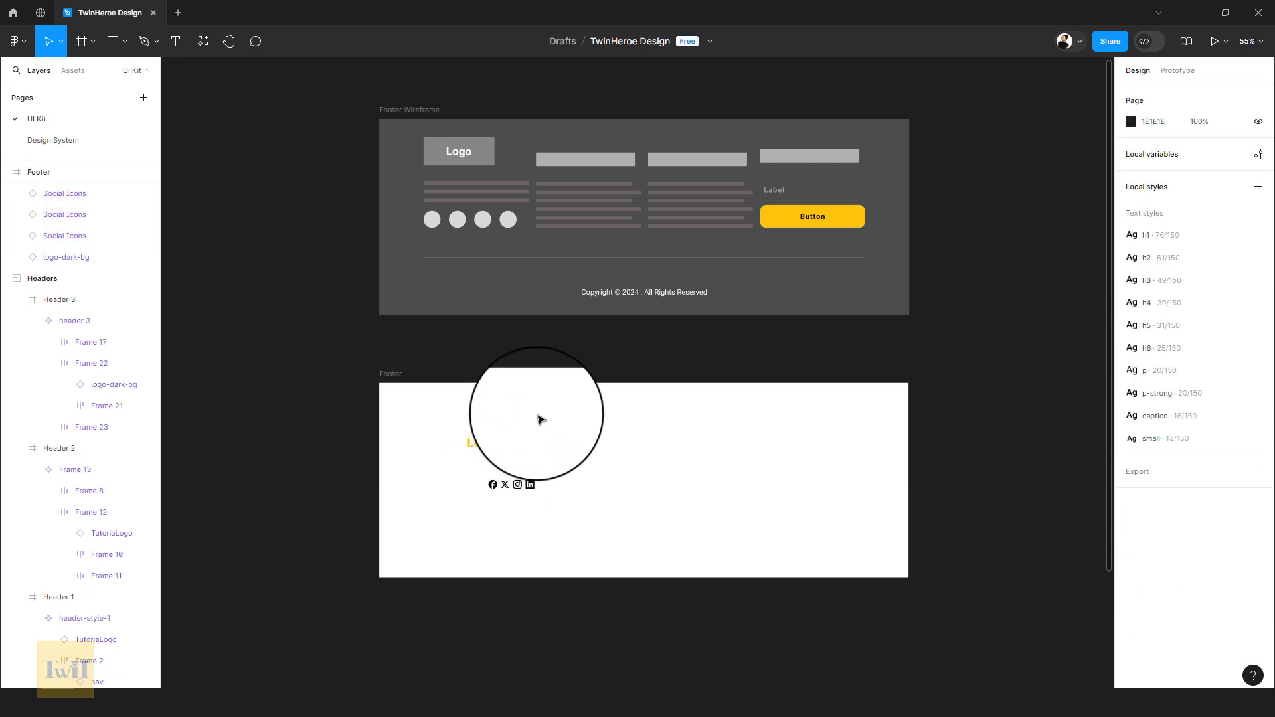
- Search the assets for "input" and place the TwinHeroe Design input component in the Footer frame at about X 595, Y 201
scroll(541, 420, "up", 1)
scroll(541, 420, "up", 2)
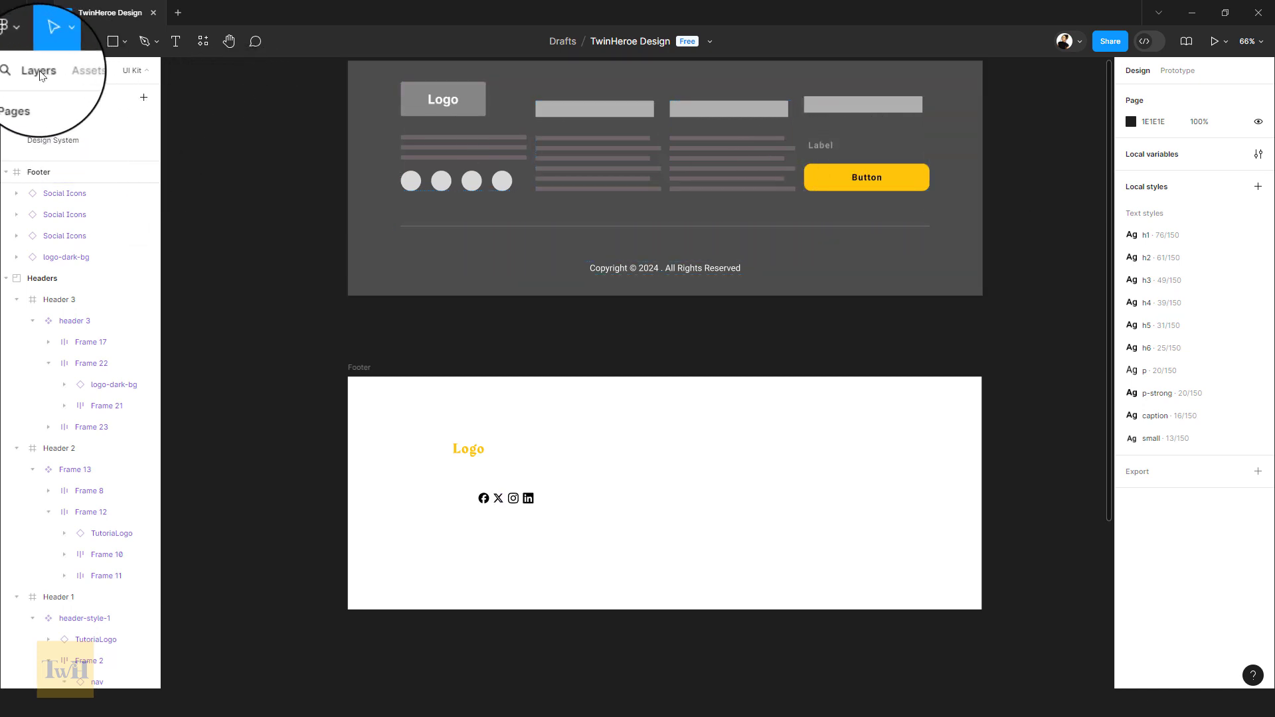
left_click(80, 73)
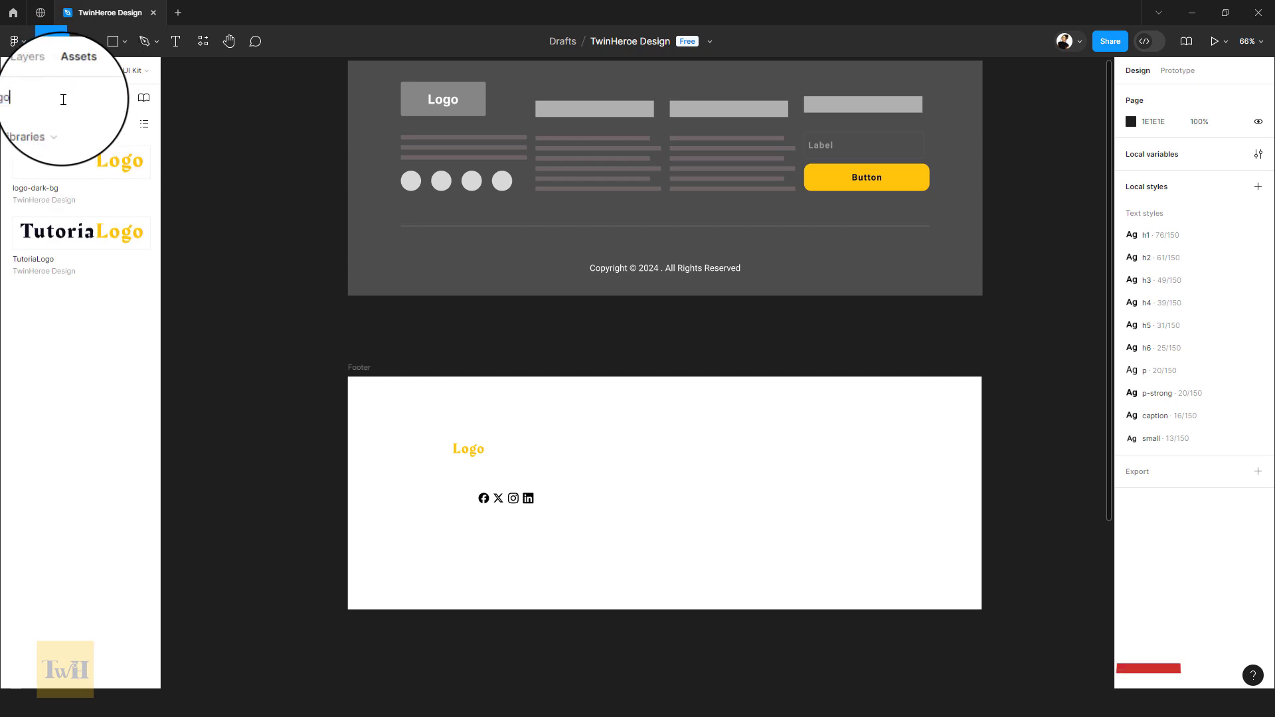
double_click(63, 99)
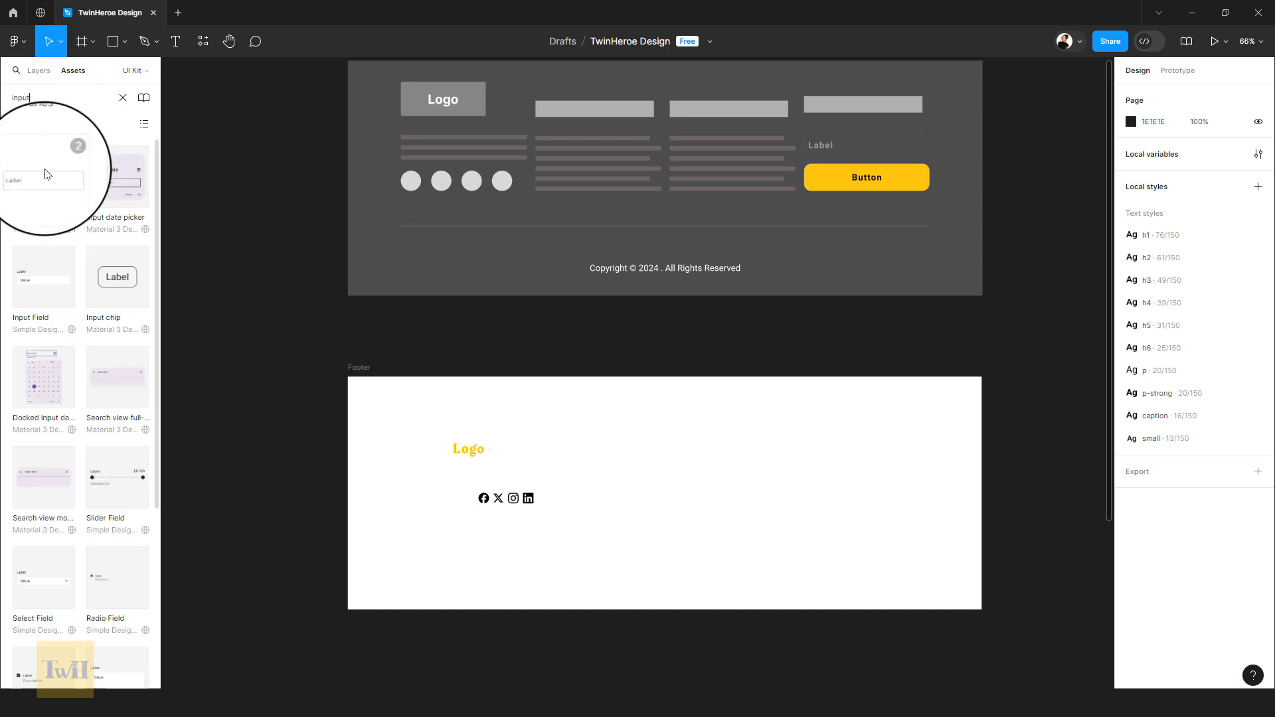
left_click_drag(67, 156, 670, 477)
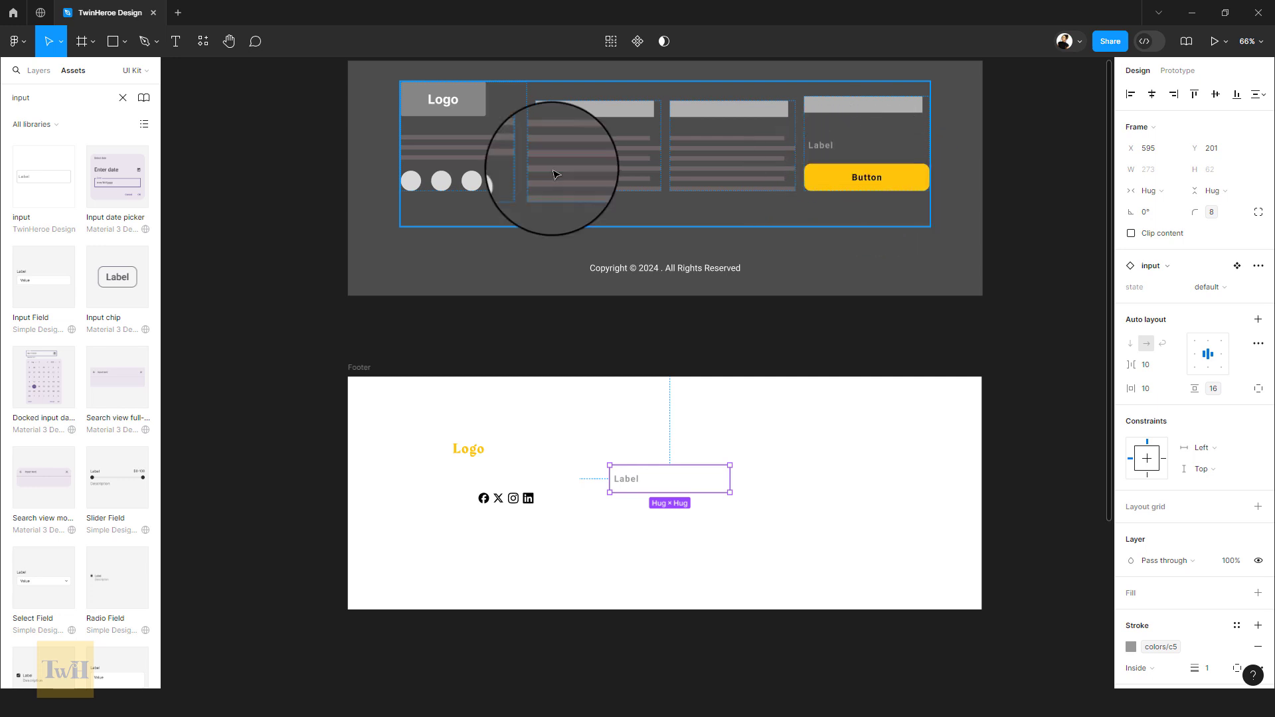
- Search the assets for "button", place the TwinHeroe Design Button at about X 951, Y 236 in the Footer frame, and return to the layer list
key("BackSpace")
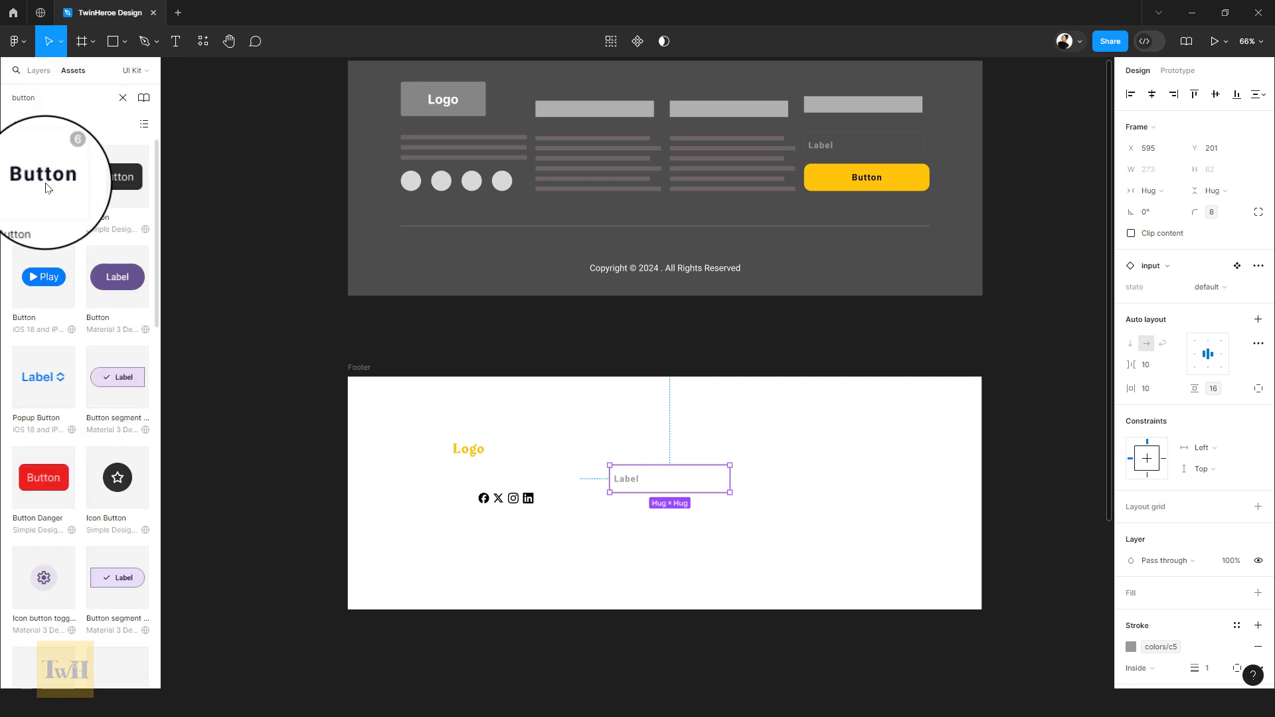
left_click_drag(45, 188, 784, 493)
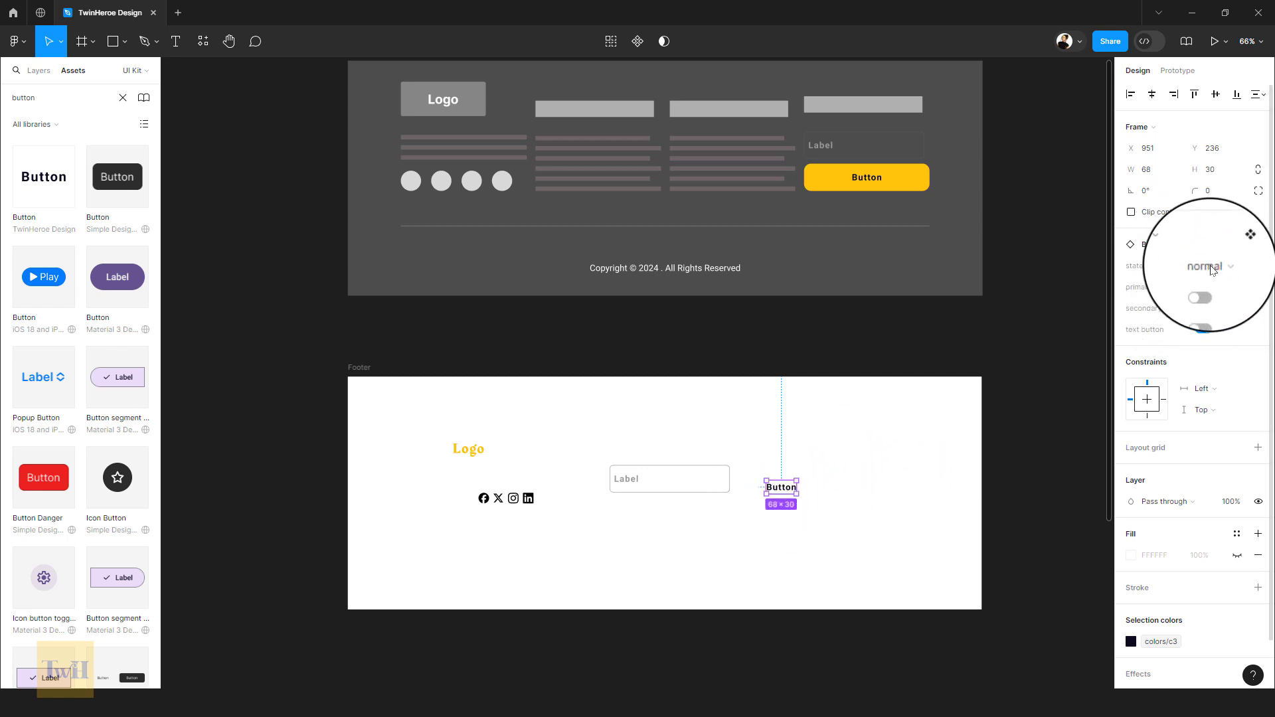
left_click(880, 401)
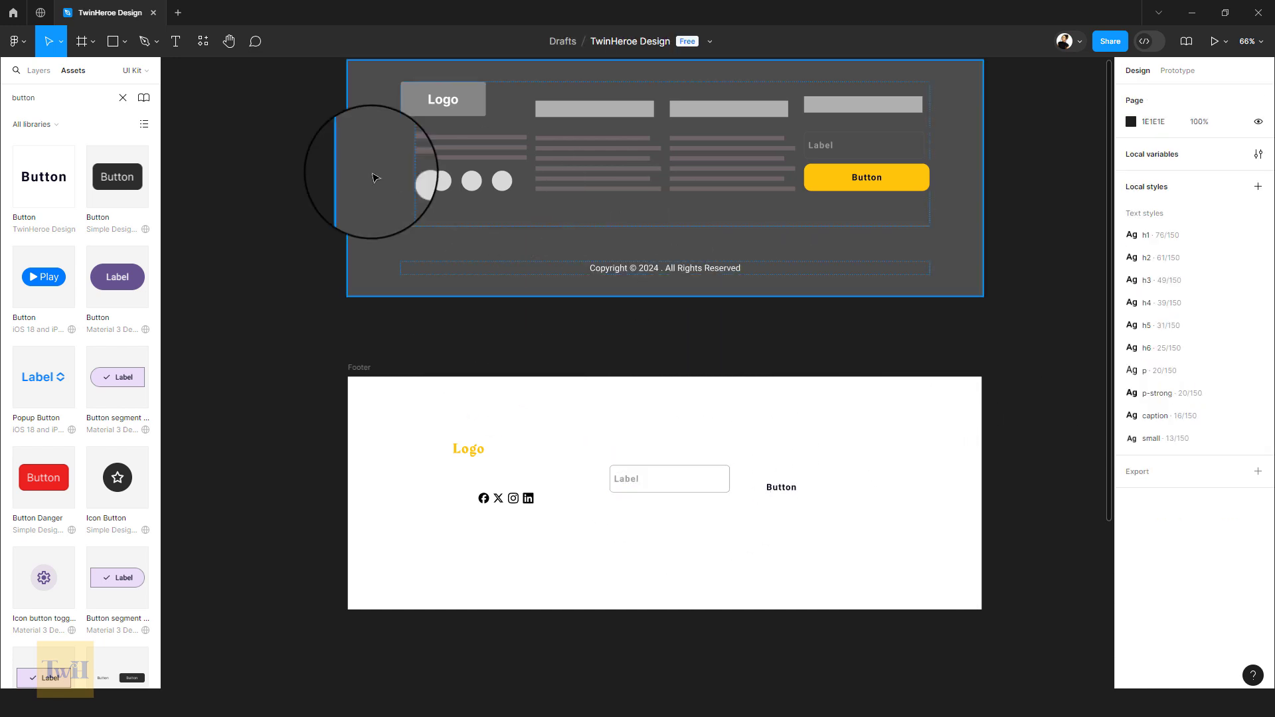
left_click(122, 97)
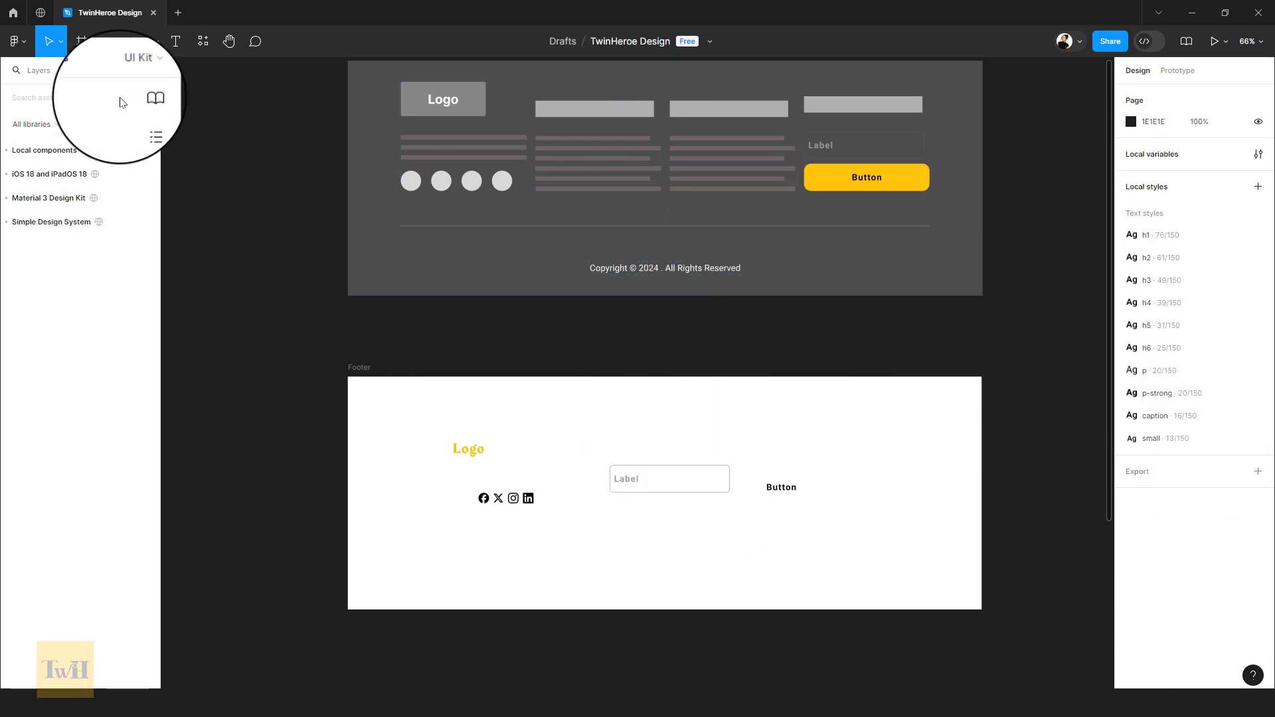
left_click(38, 70)
- Show the 12-column layout grid on the Footer frame
scroll(515, 448, "up", 1)
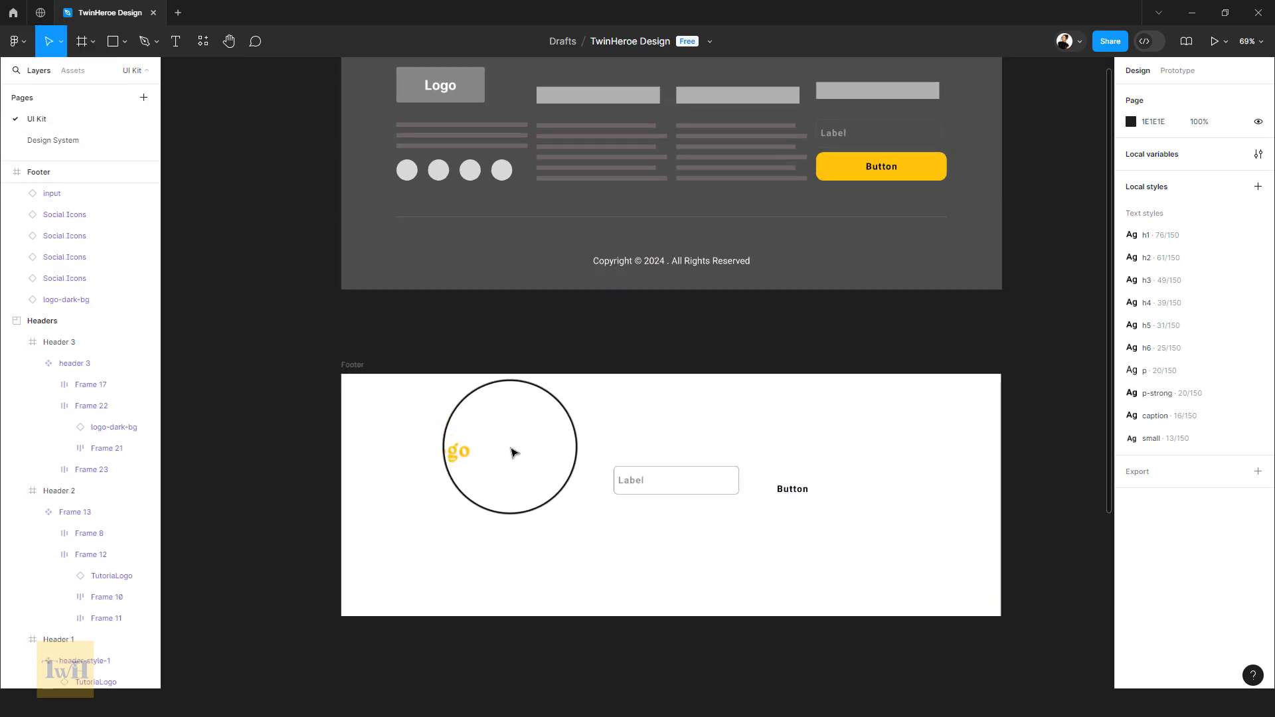
scroll(514, 449, "down", 2)
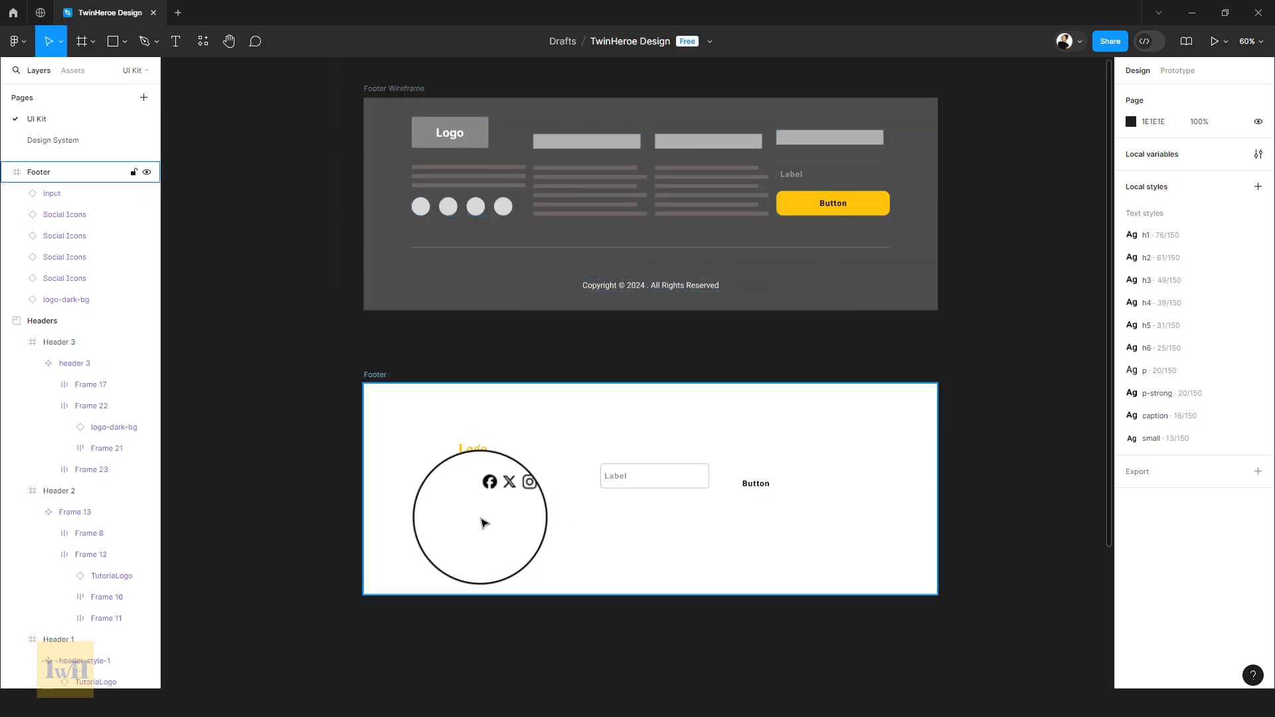
scroll(484, 520, "up", 1)
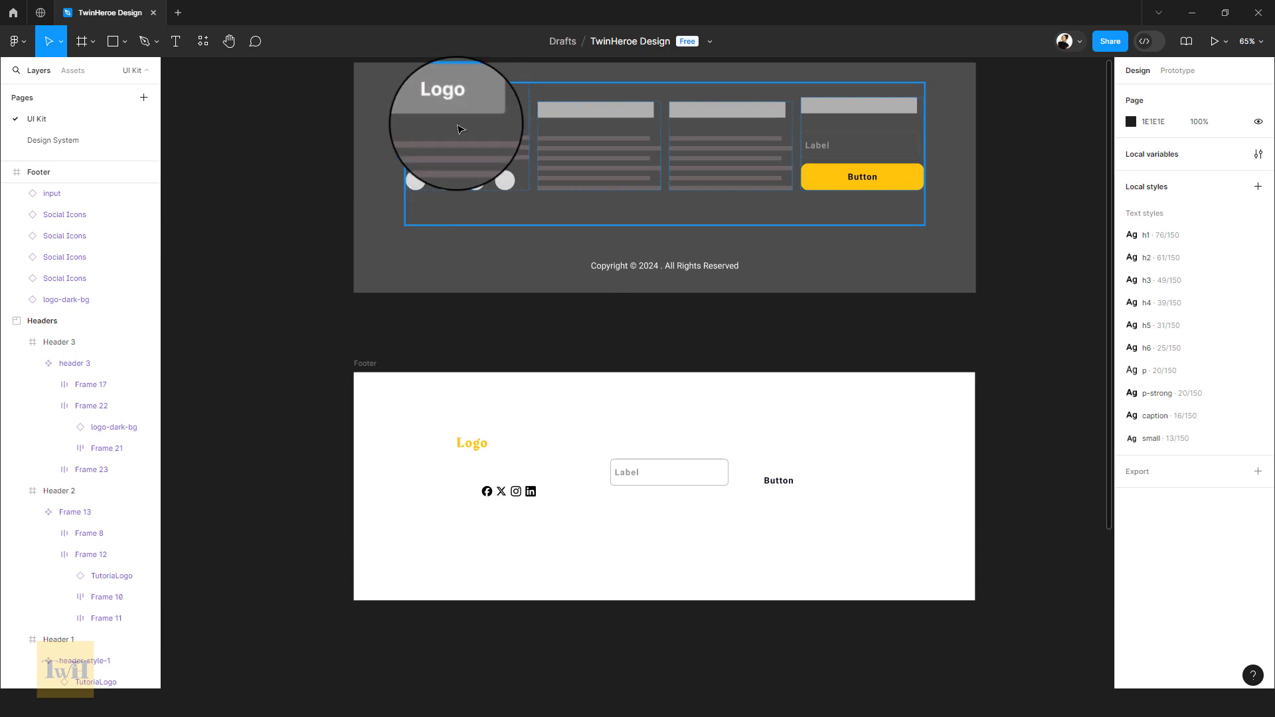
left_click(374, 369)
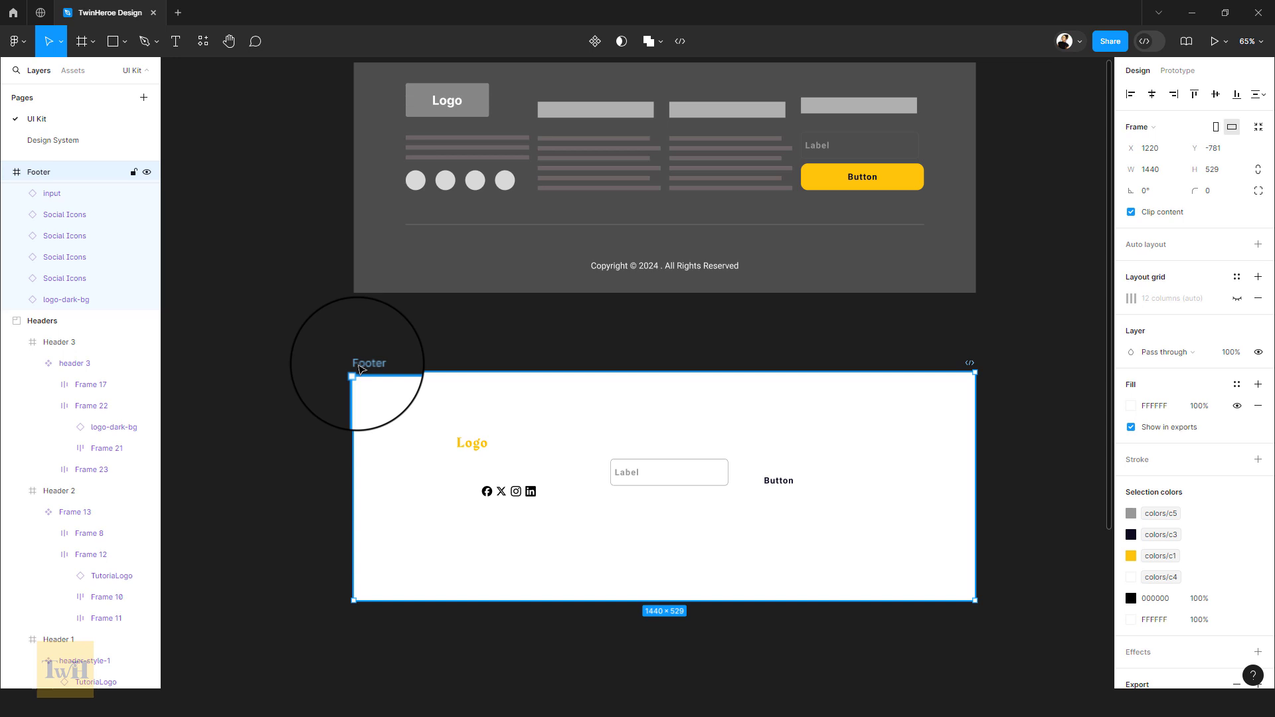
left_click(1237, 299)
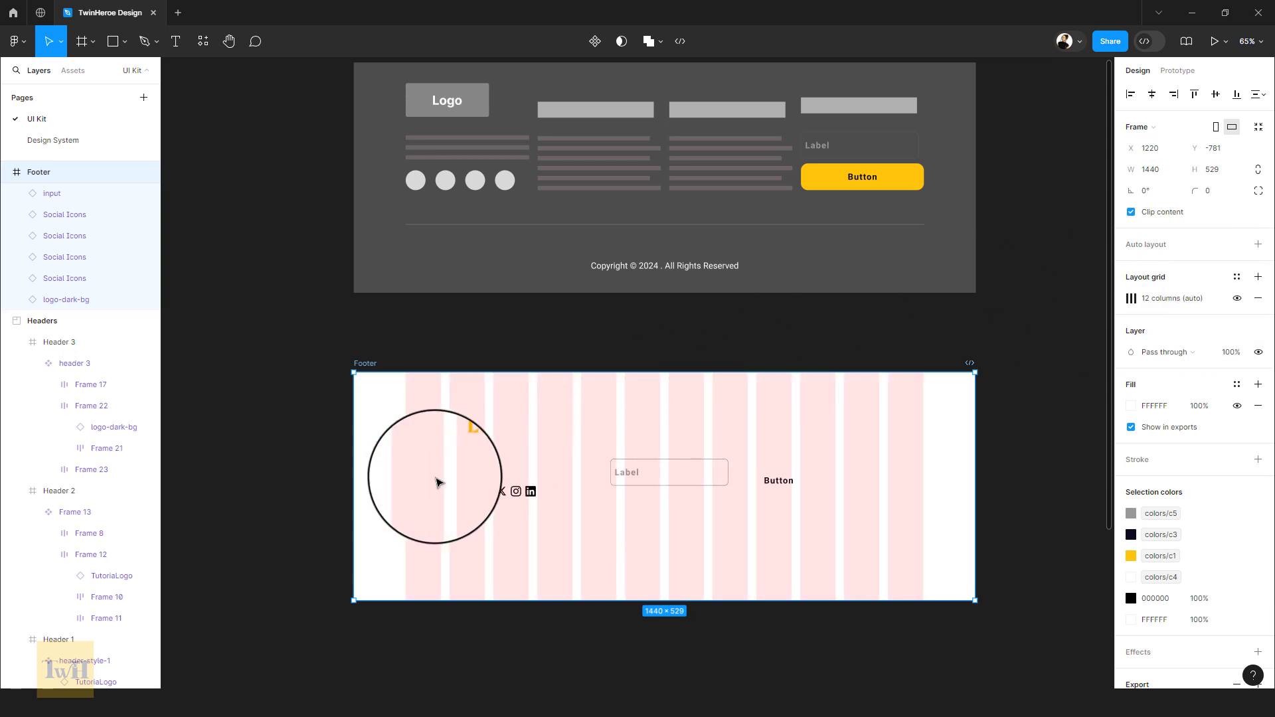
scroll(430, 455, "up", 2)
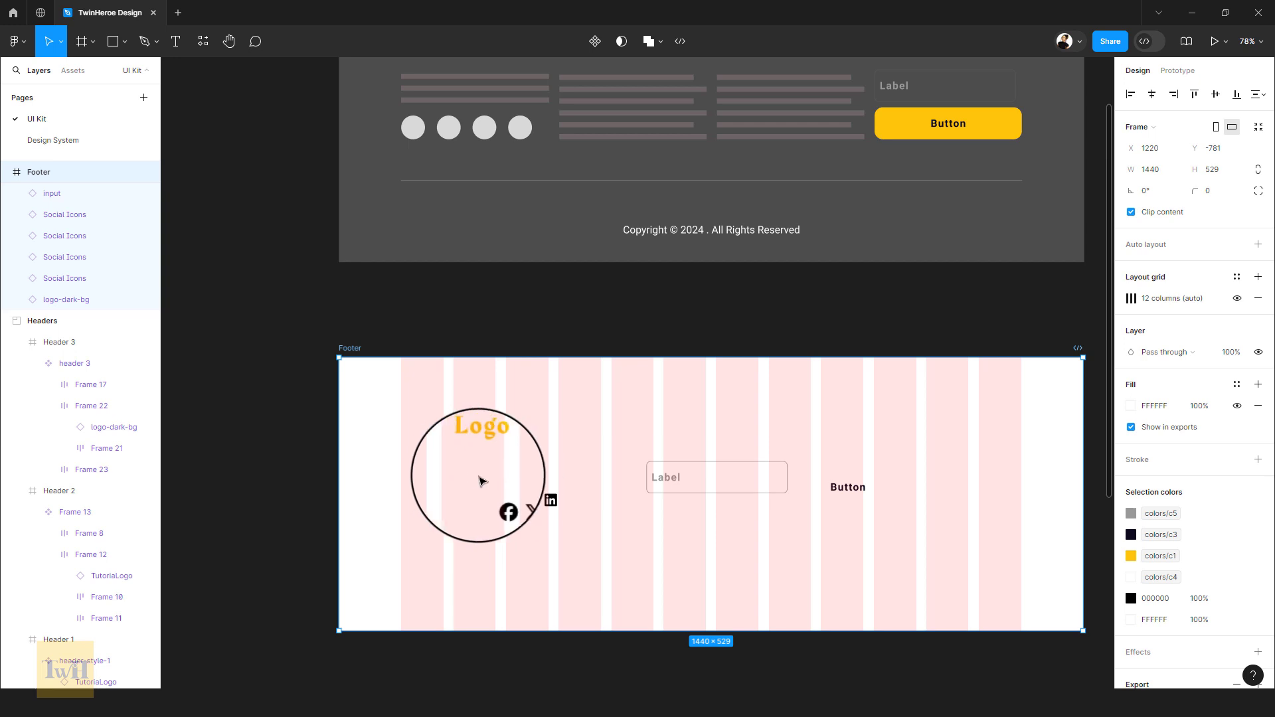
scroll(478, 464, "left", 3)
scroll(479, 465, "down", 2)
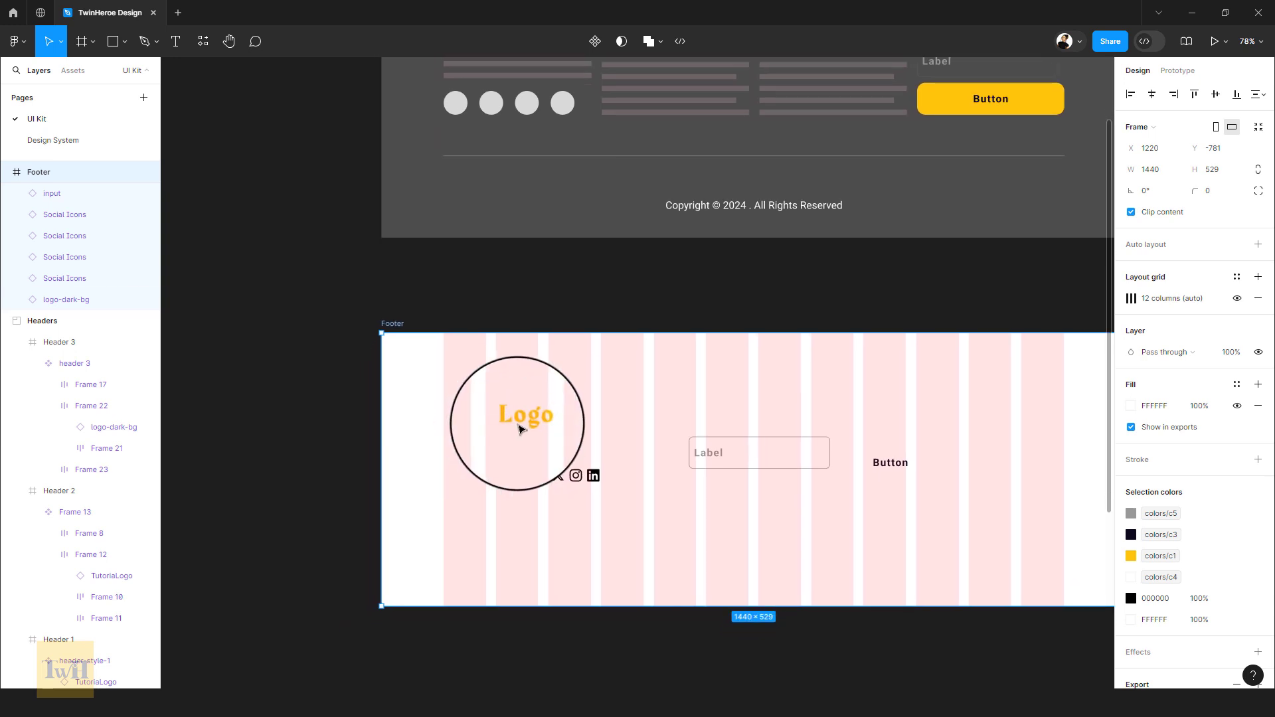
- Move the logo to the start of the first grid column in the Footer frame, at about X 119, Y 144
left_click_drag(521, 425, 464, 416)
left_click(524, 424)
scroll(497, 430, "up", 5)
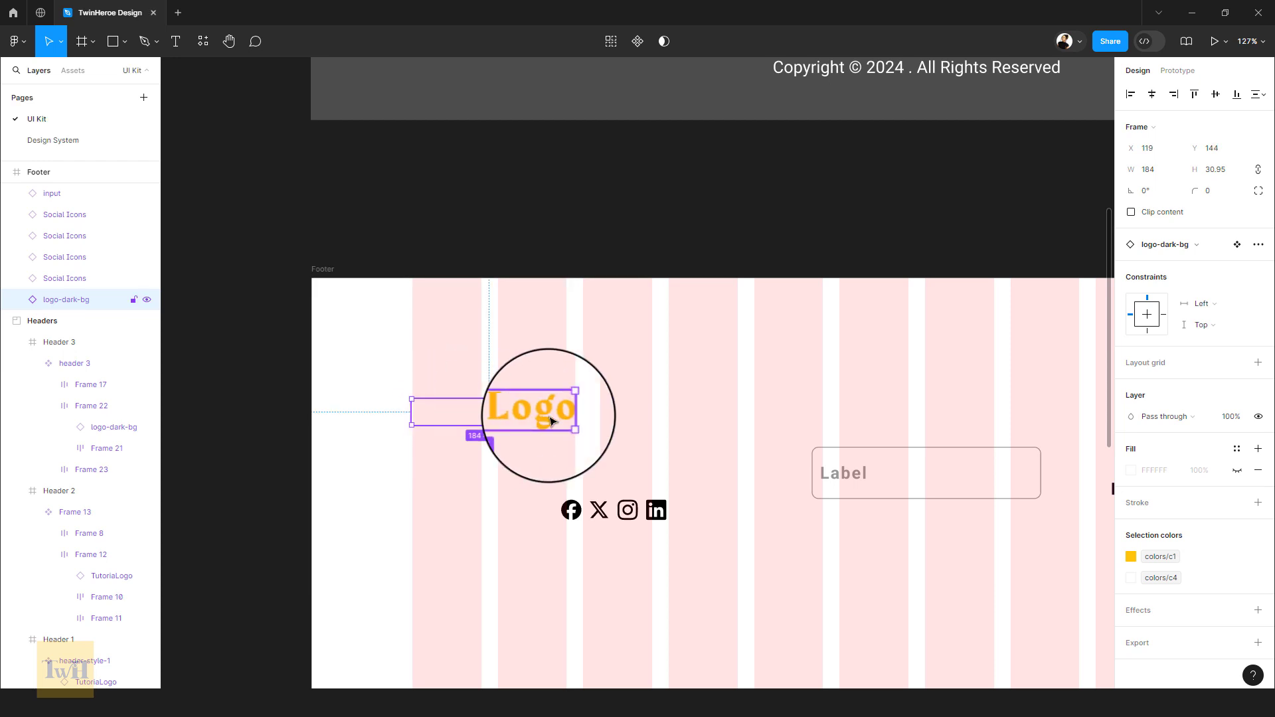
- Set the Footer frame's fill to the library color c3
left_click(326, 273)
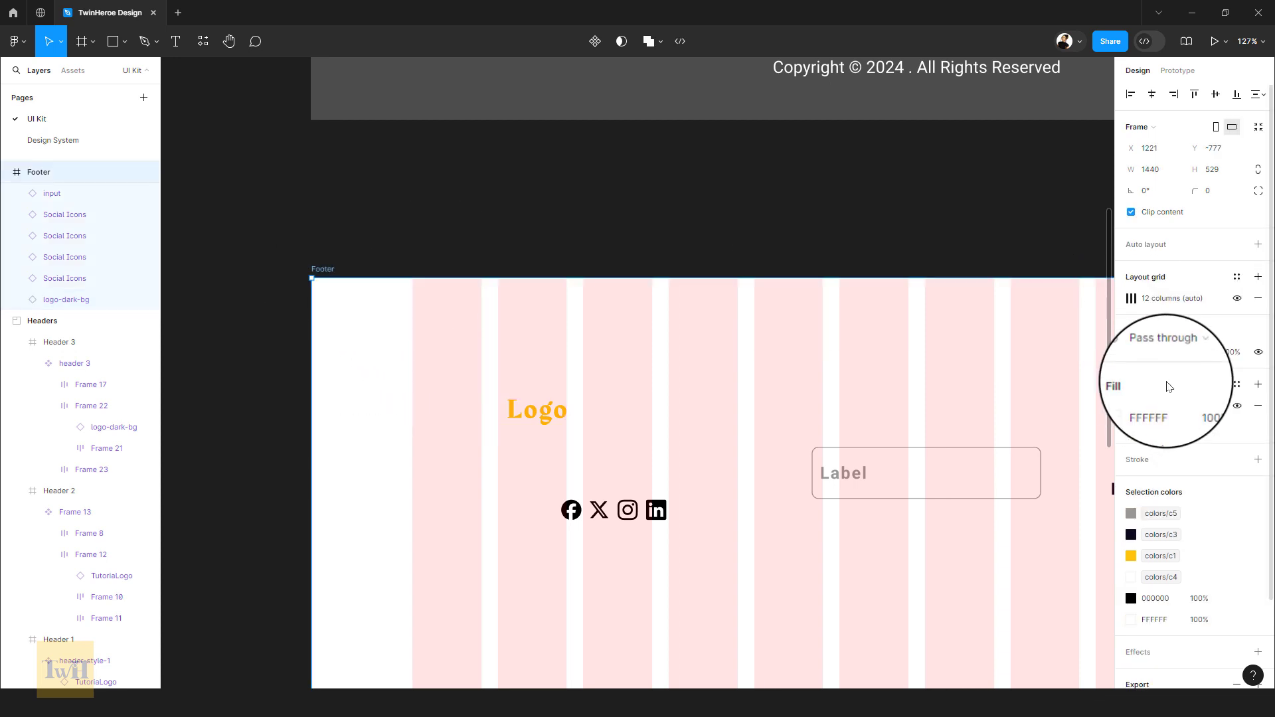
scroll(1168, 432, "down", 2)
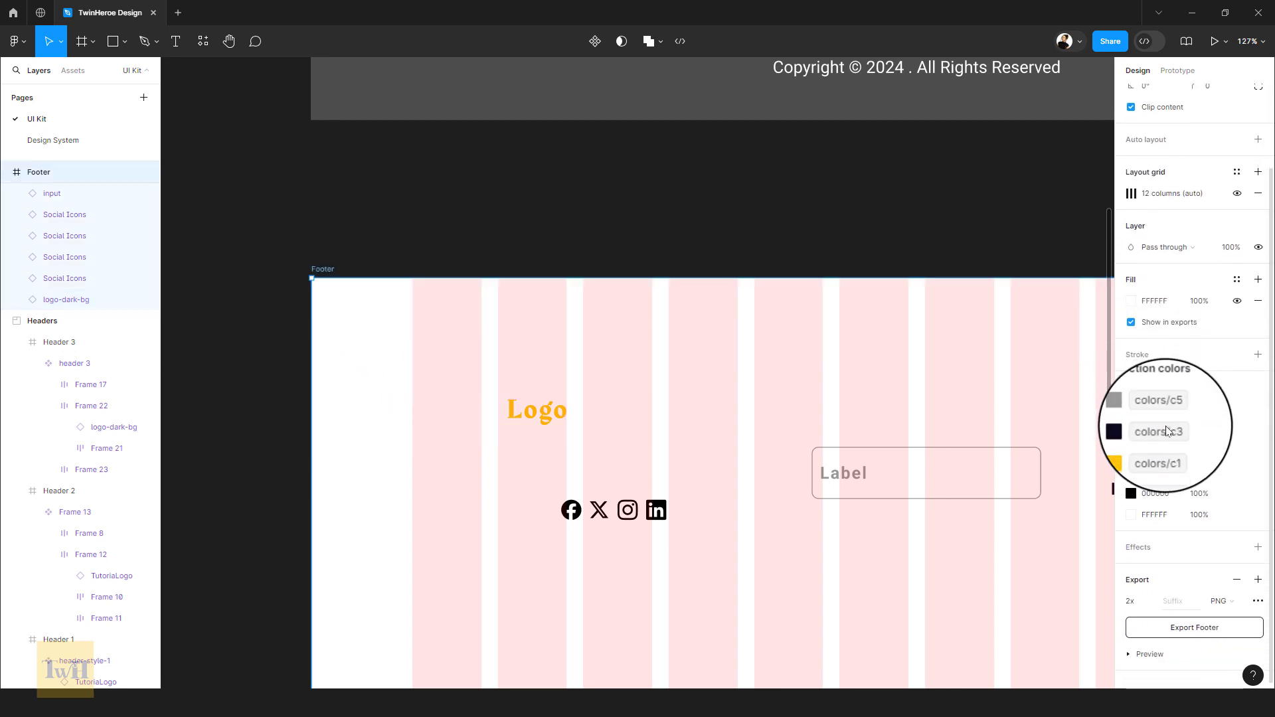
left_click(1236, 273)
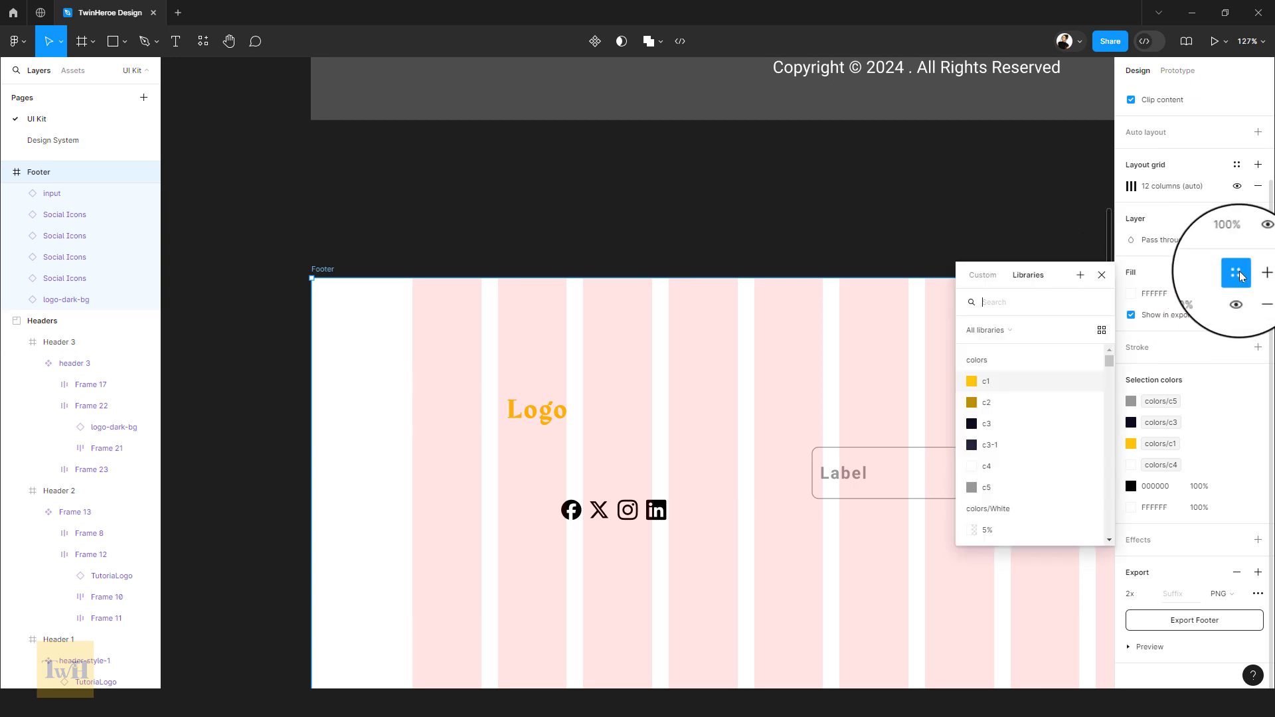
left_click(1020, 428)
scroll(569, 443, "down", 3)
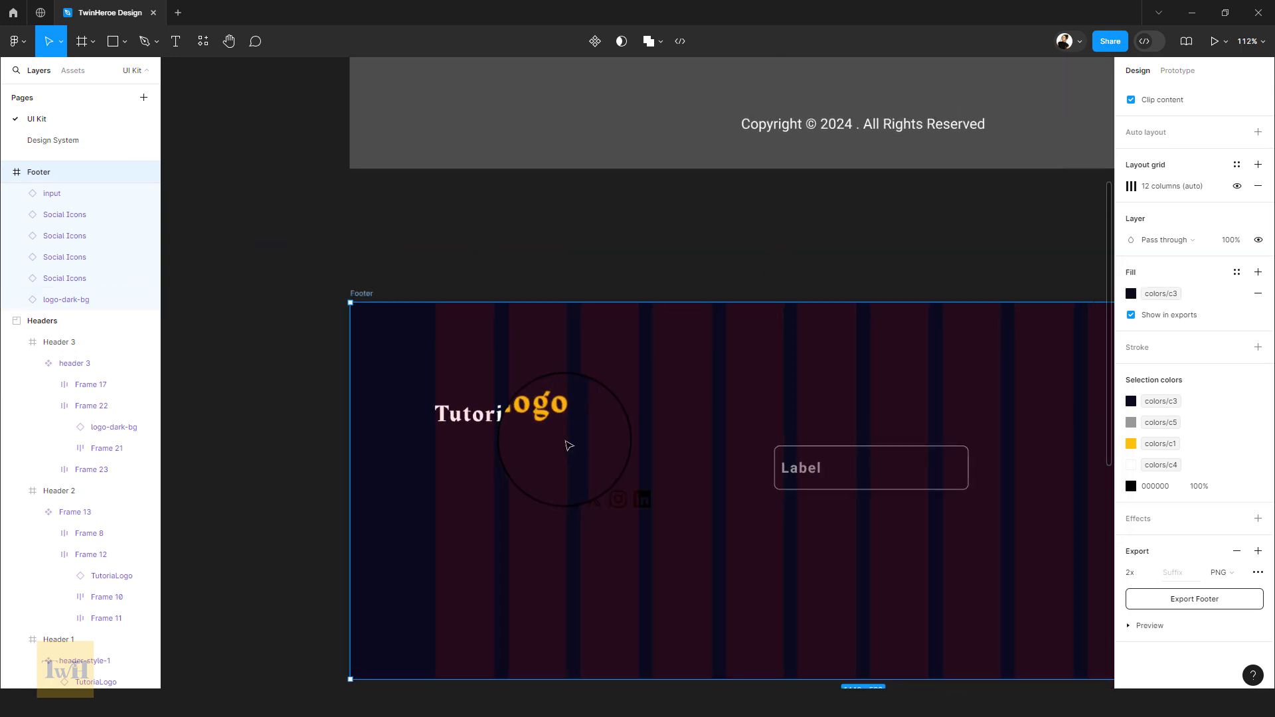
scroll(569, 445, "down", 3)
key("Escape")
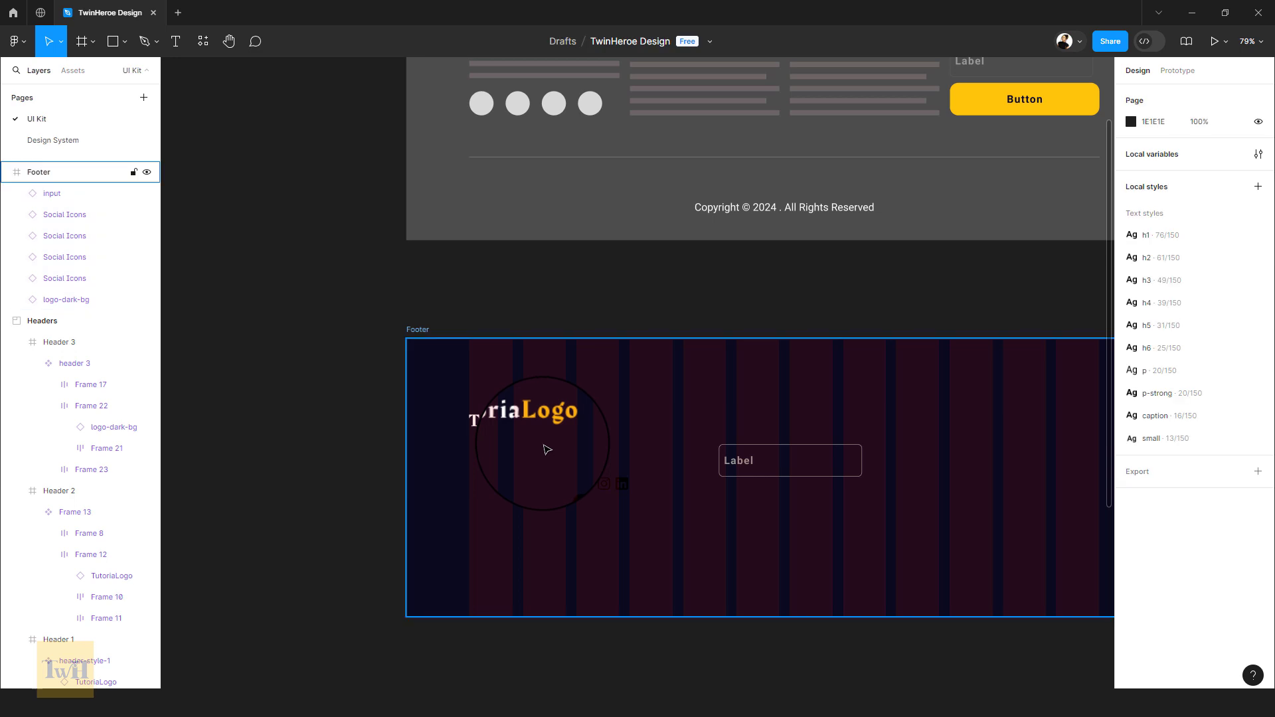
scroll(551, 447, "up", 1)
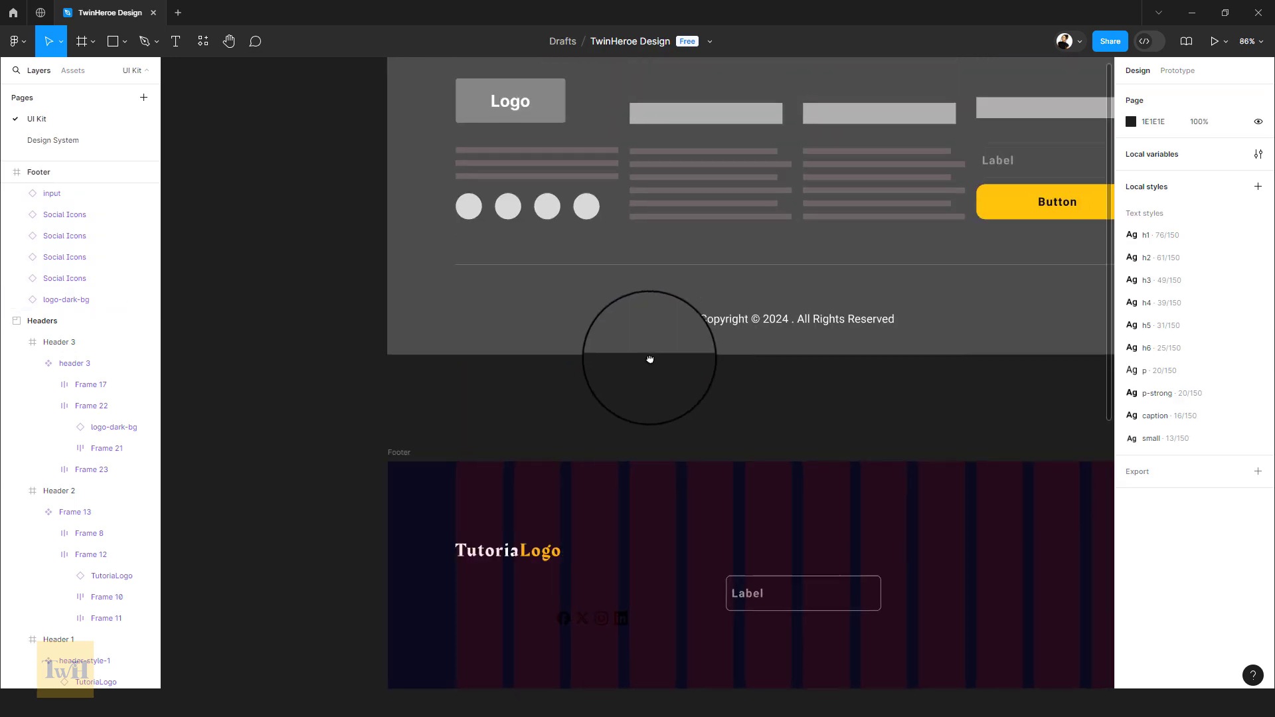
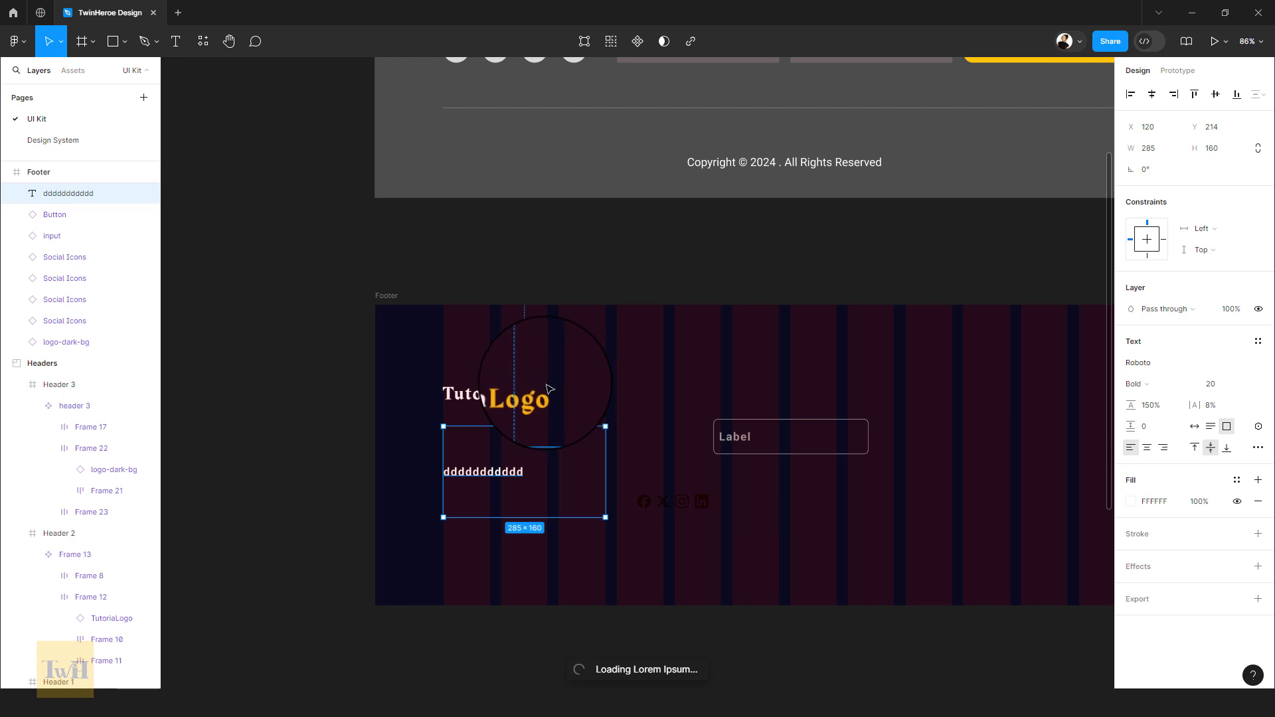
- Generate 3 sentences of Lorem Ipsum placeholder text in the text box below the logo
left_click_drag(142, 185, 189, 183)
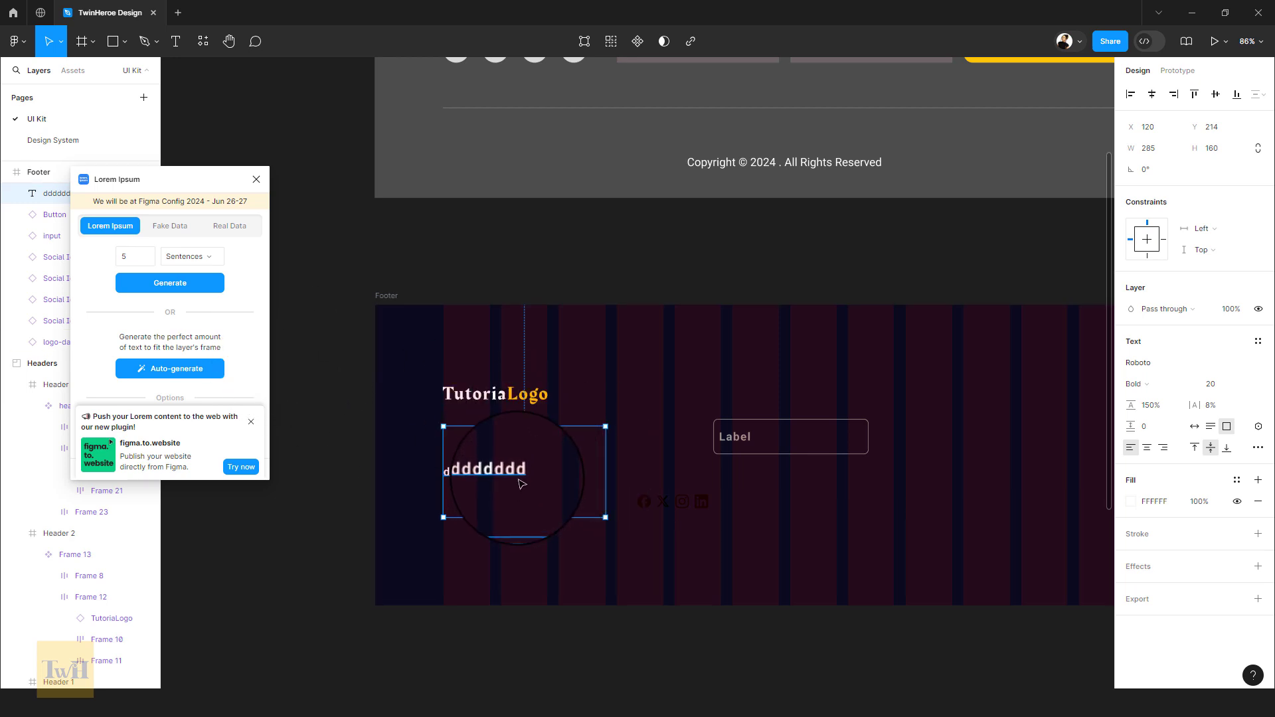
scroll(593, 280, "down", 5)
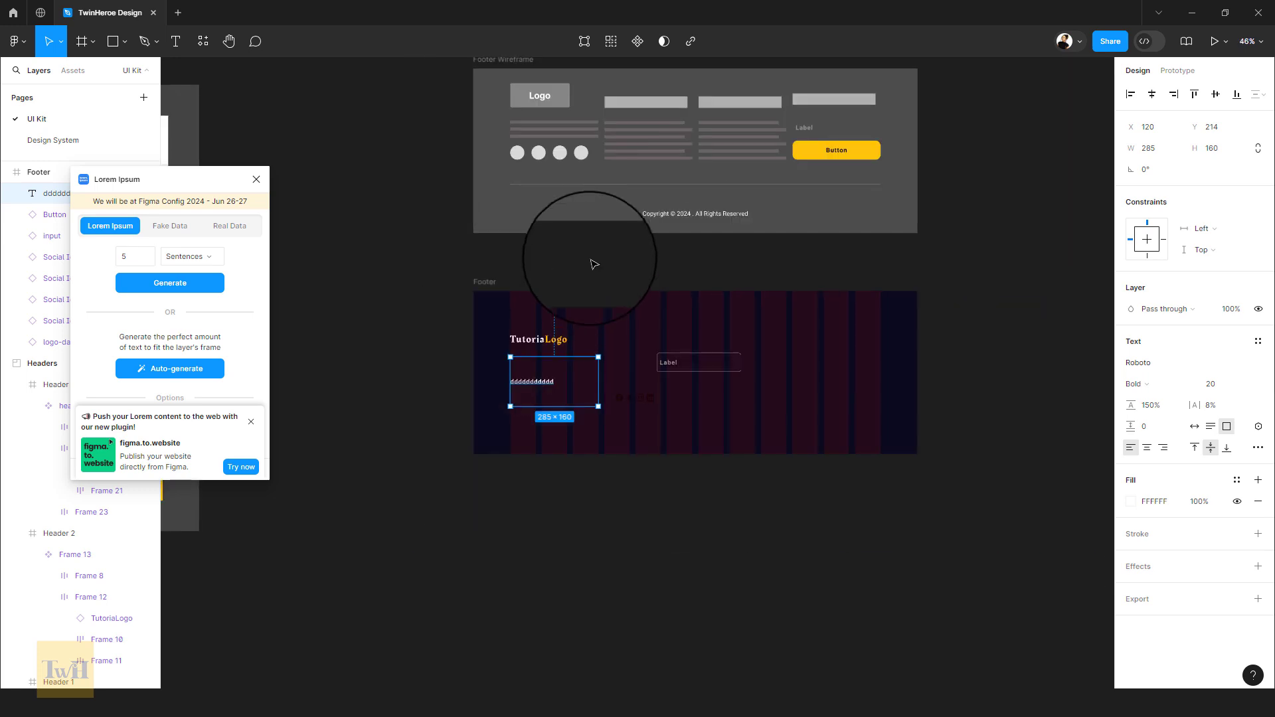
double_click(115, 262)
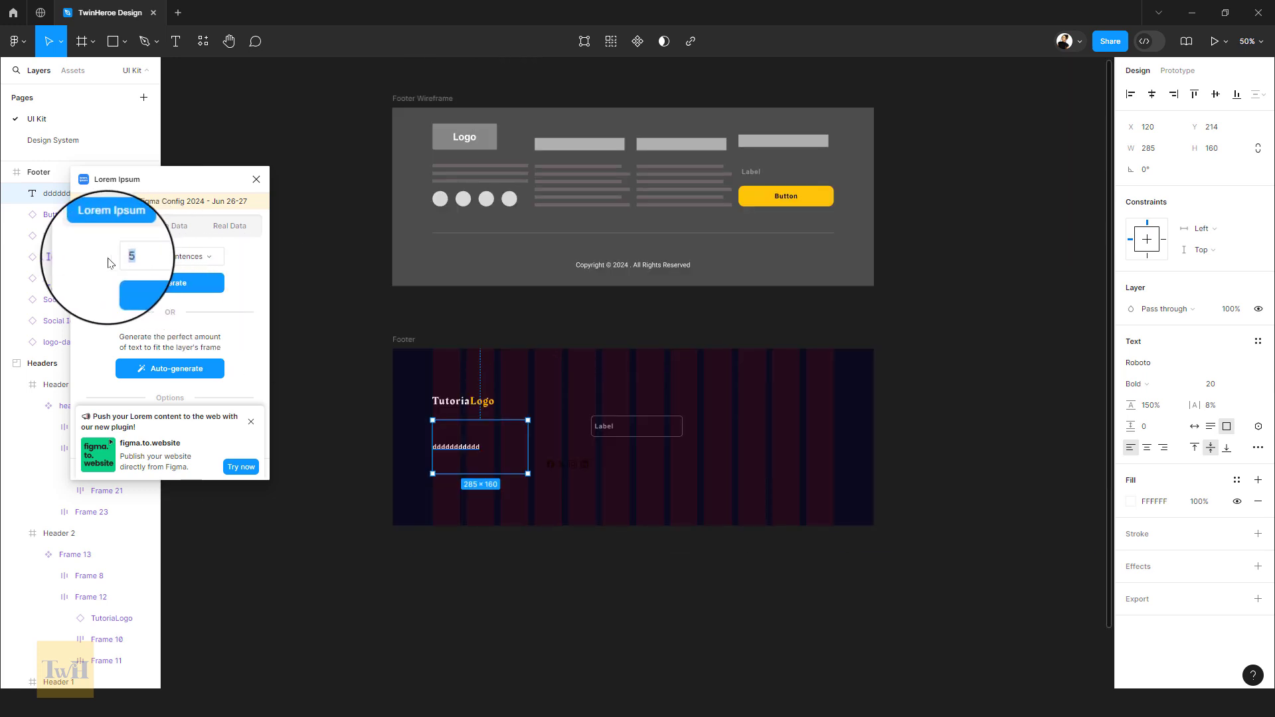
type("3")
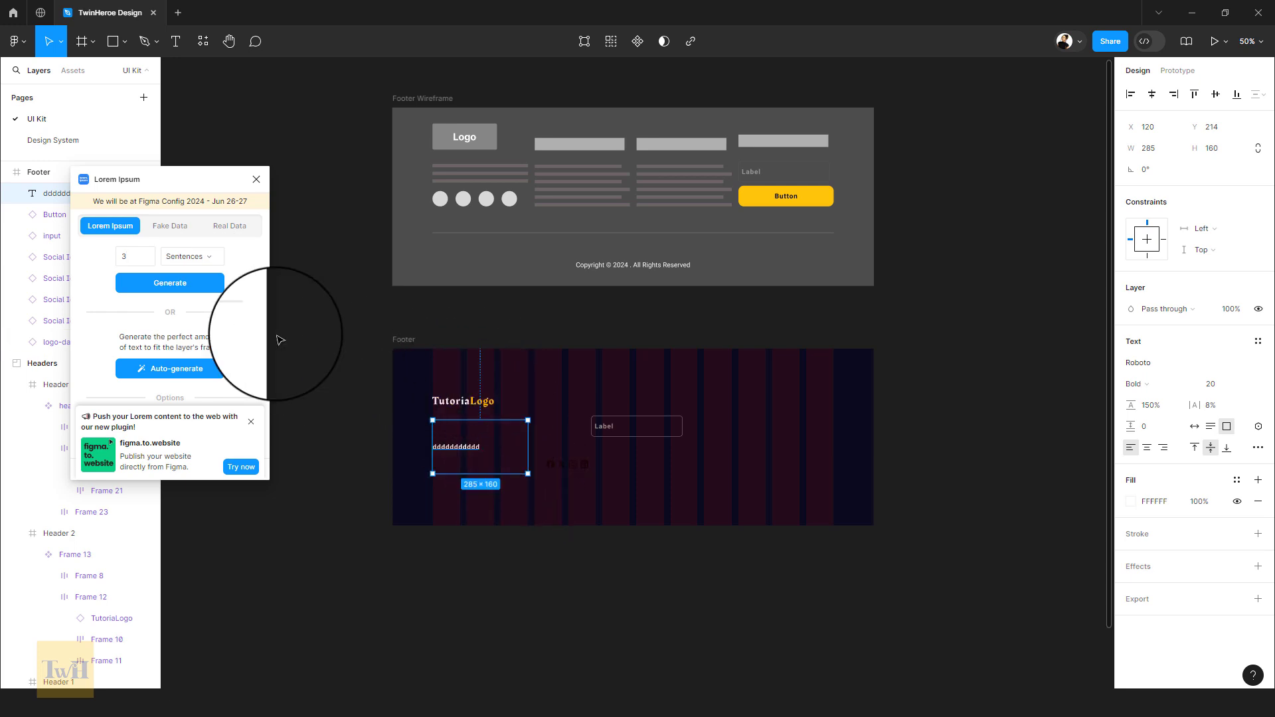
left_click(187, 286)
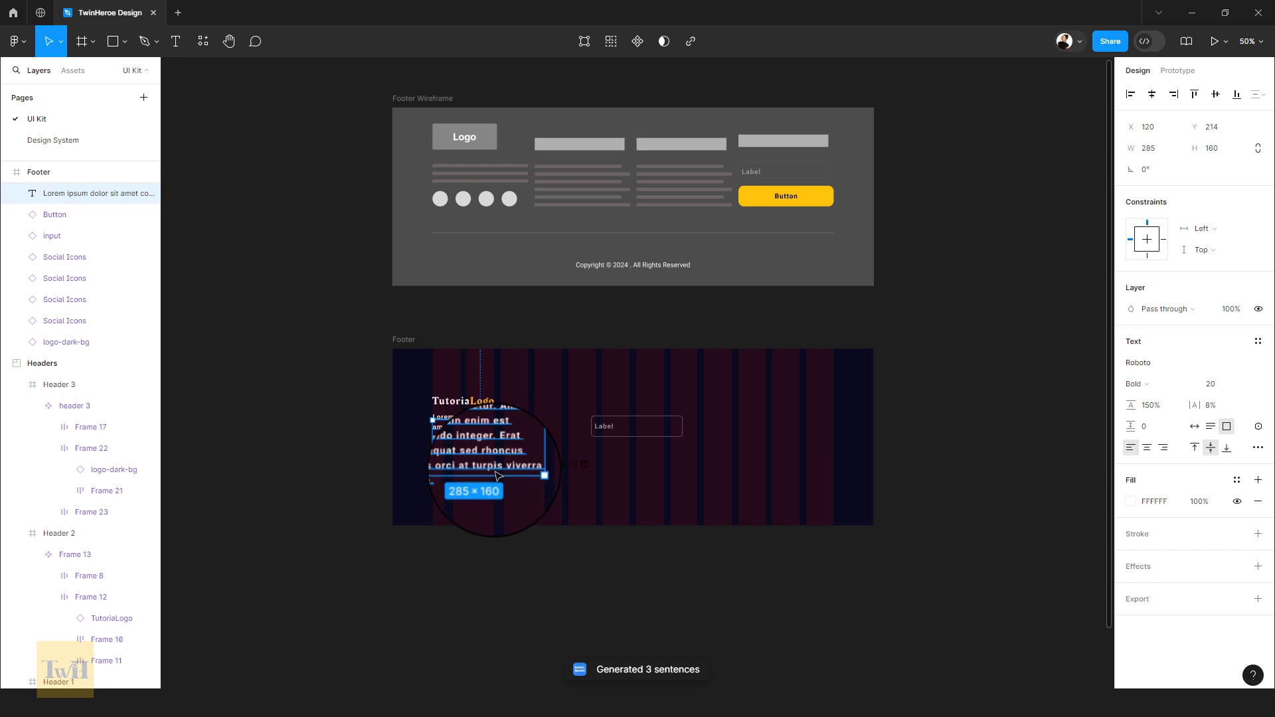
- Apply the text style p to the Lorem Ipsum paragraph
scroll(498, 475, "up", 3)
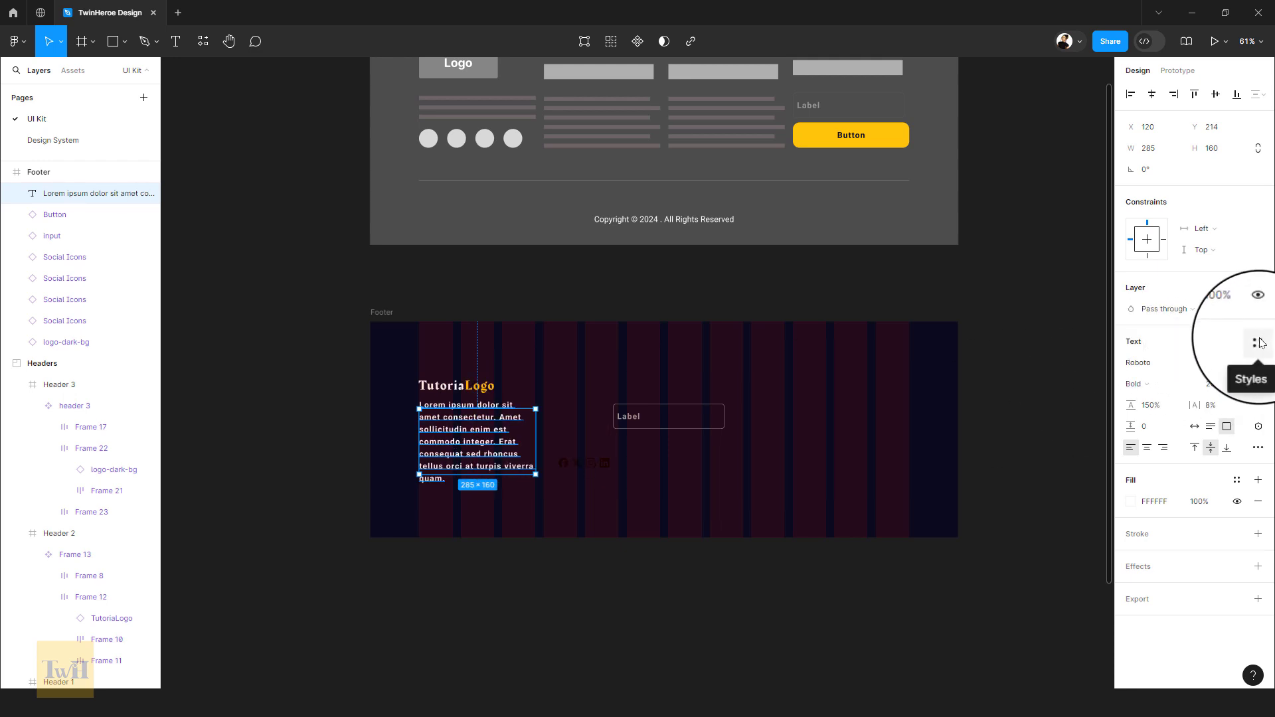
left_click(1258, 343)
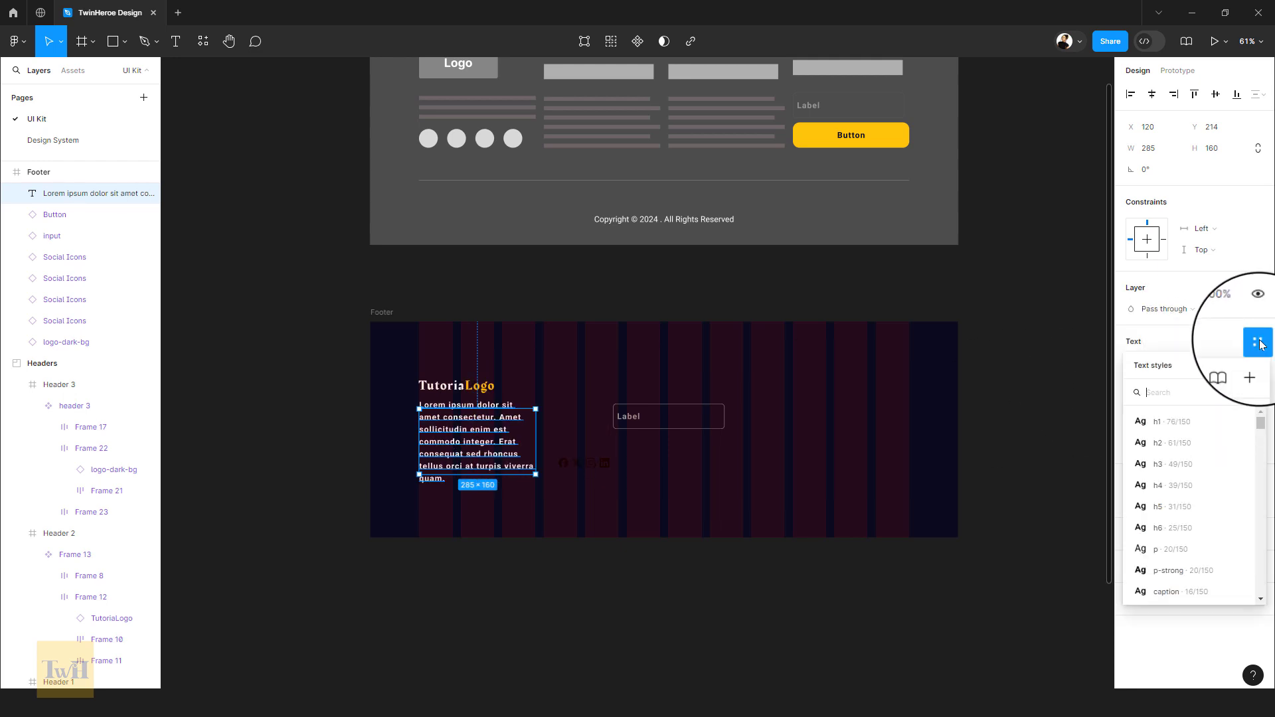
left_click(1176, 551)
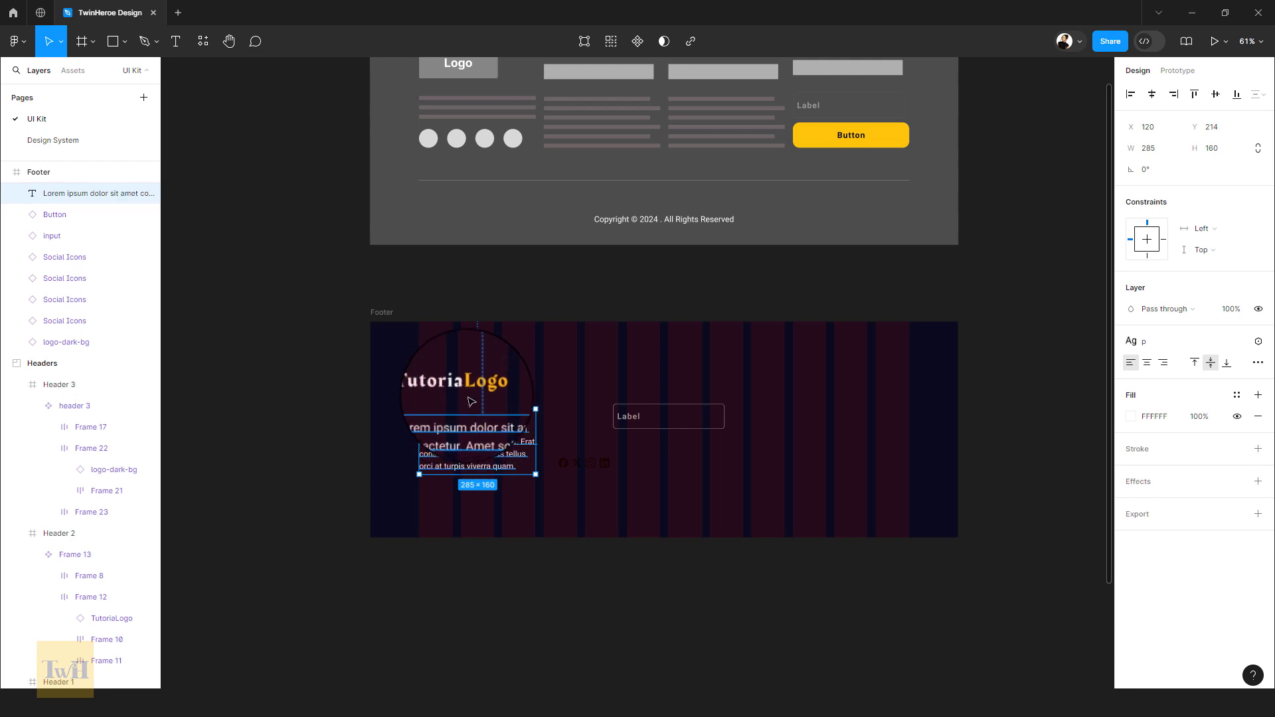
- Move the logo to about X 120, Y 86 and the paragraph beneath it to about X 120, Y 156
left_click(481, 417, "shift")
mouse_move(481, 417)
left_mouse_down()
mouse_move(483, 405)
mouse_move(483, 421)
left_mouse_up()
left_click(577, 470)
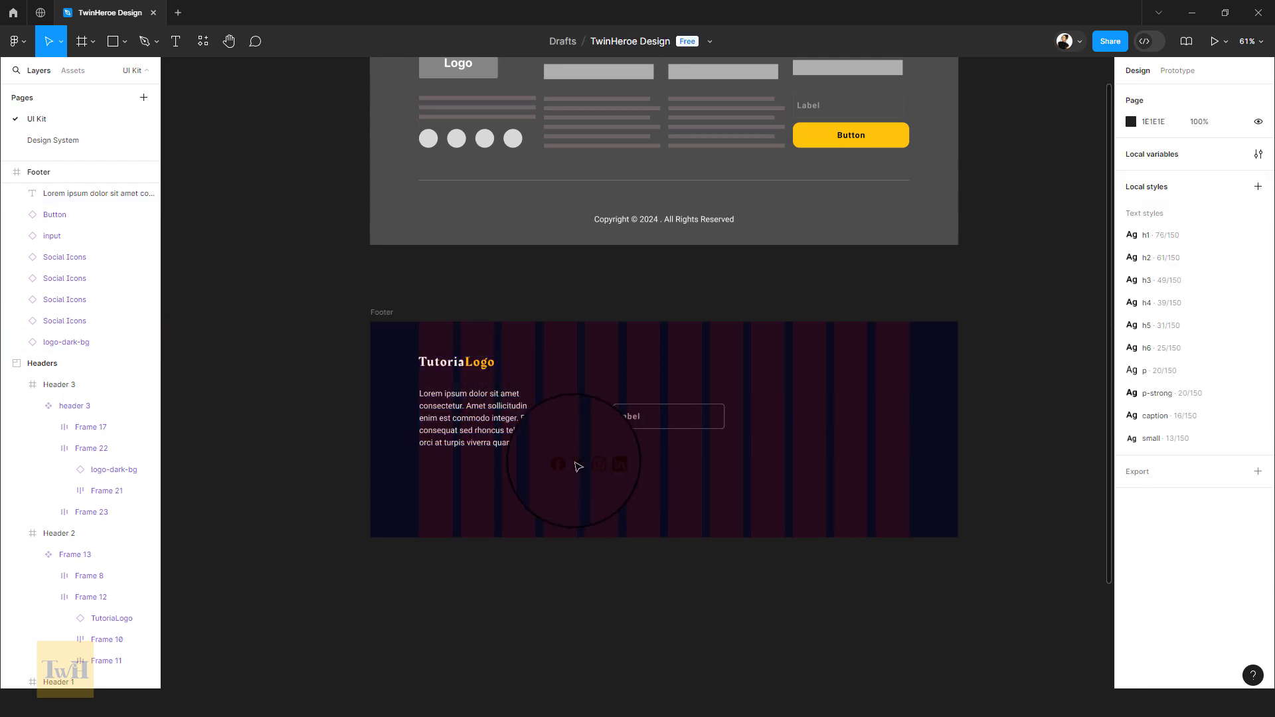
- Recolor the four social icons in the Footer frame with the library color c4
left_click_drag(627, 477, 561, 463)
scroll(596, 472, "up", 3)
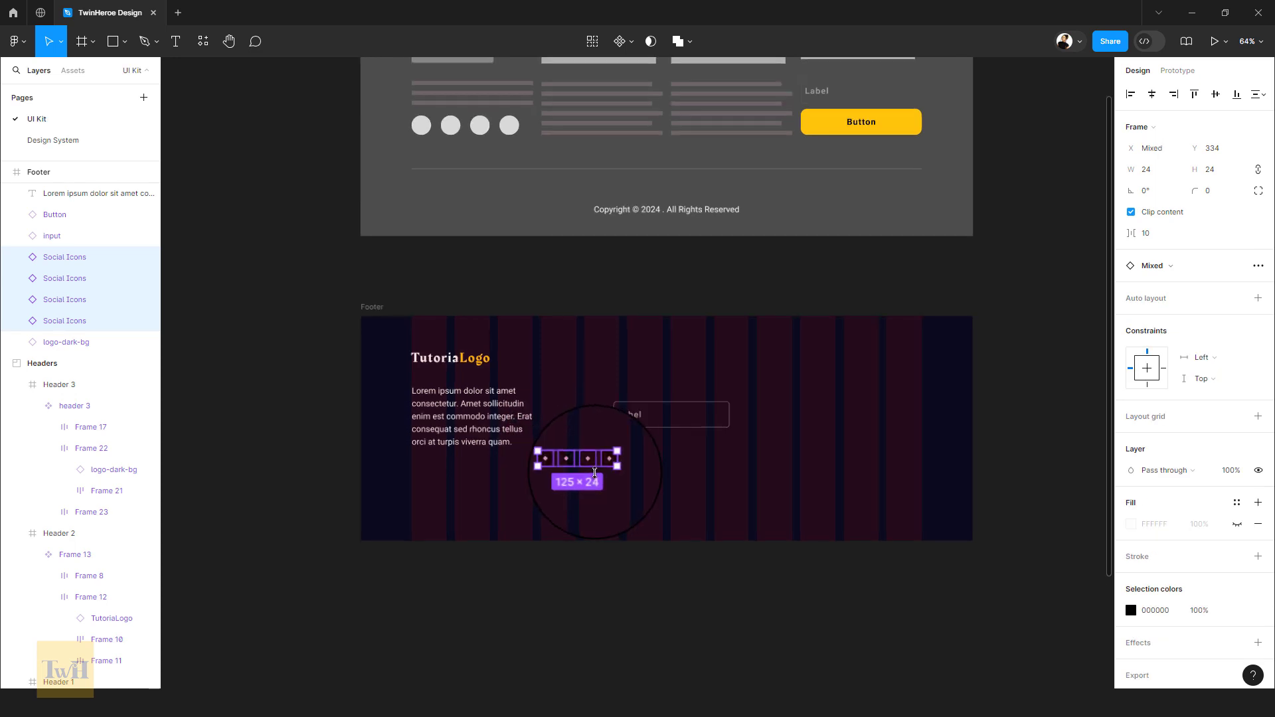
scroll(599, 477, "up", 4)
scroll(506, 489, "left", 3)
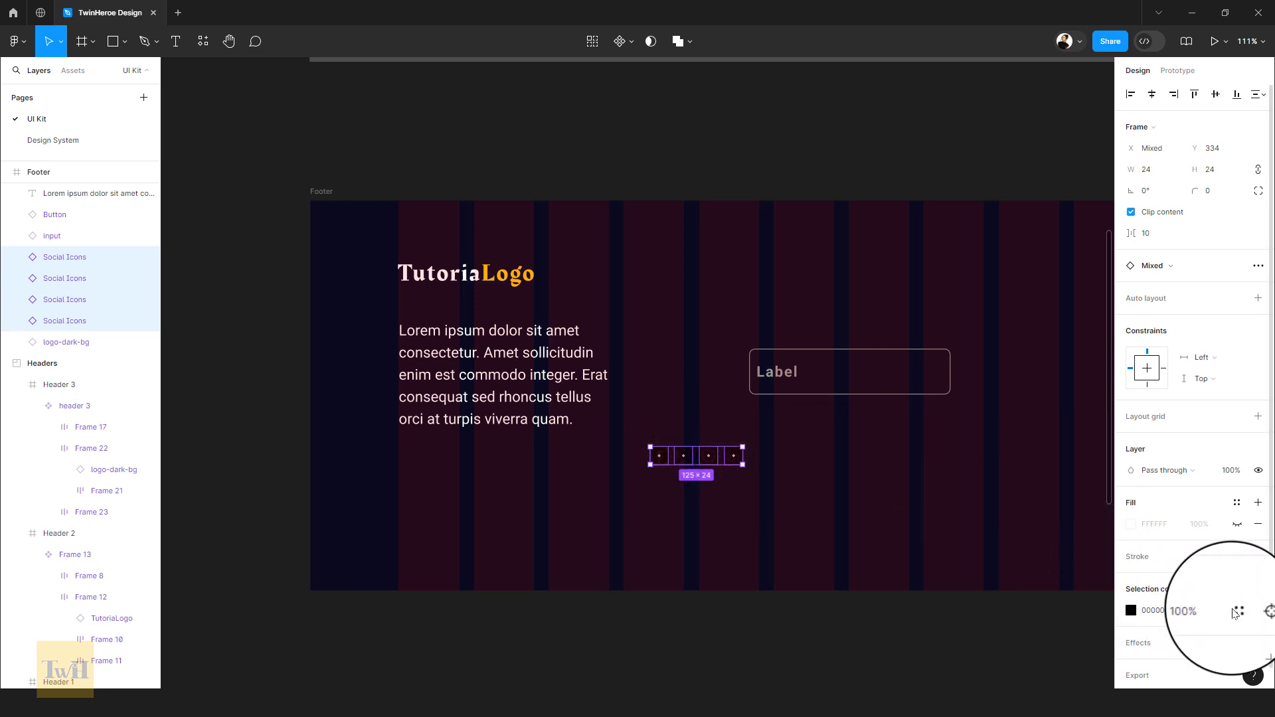
left_click(1236, 611)
left_click(1009, 606)
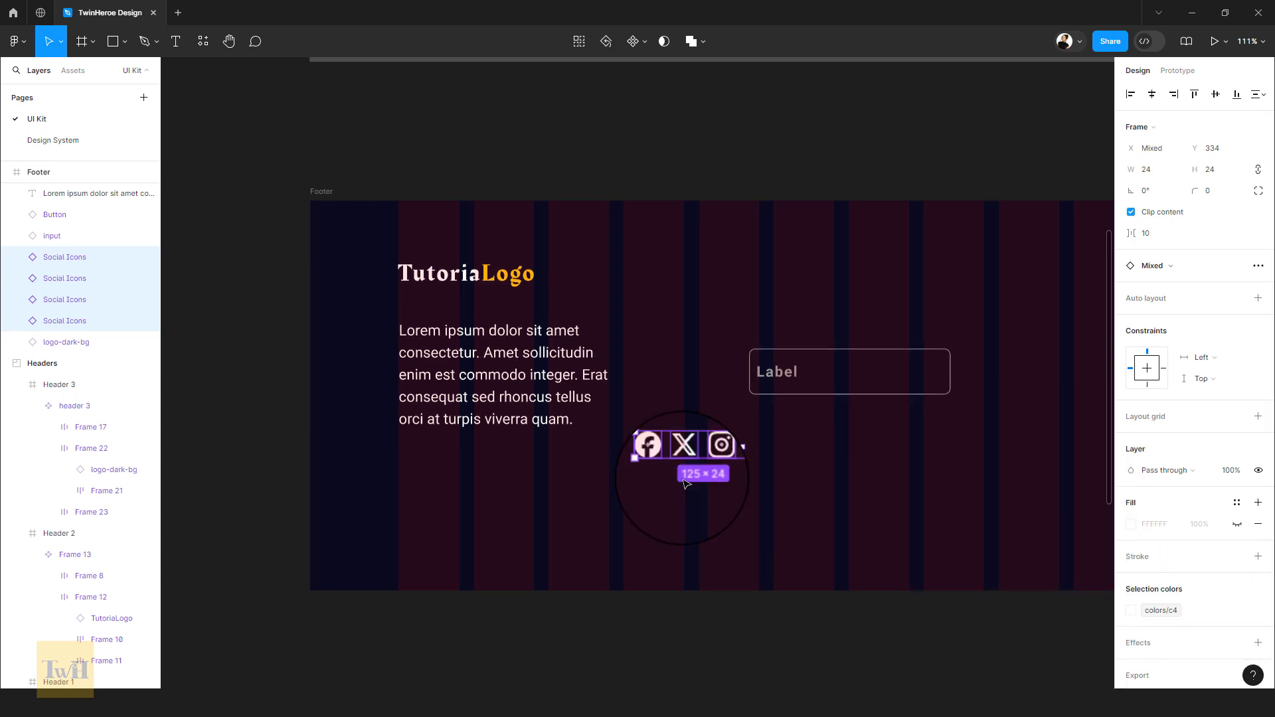
- Move the four social icons below the paragraph to X 120, Y 340 and wrap them in an auto layout with the 24 spacing variable as gap
left_click_drag(672, 458, 487, 482)
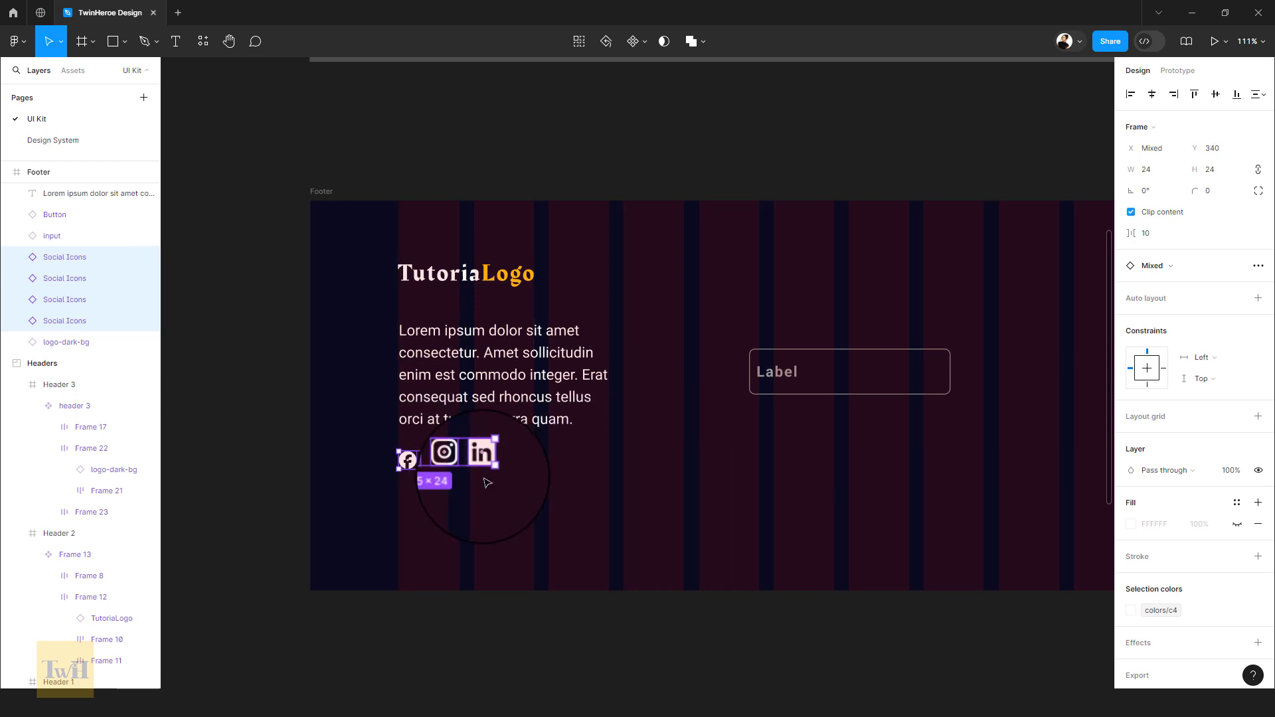
key("shift+a")
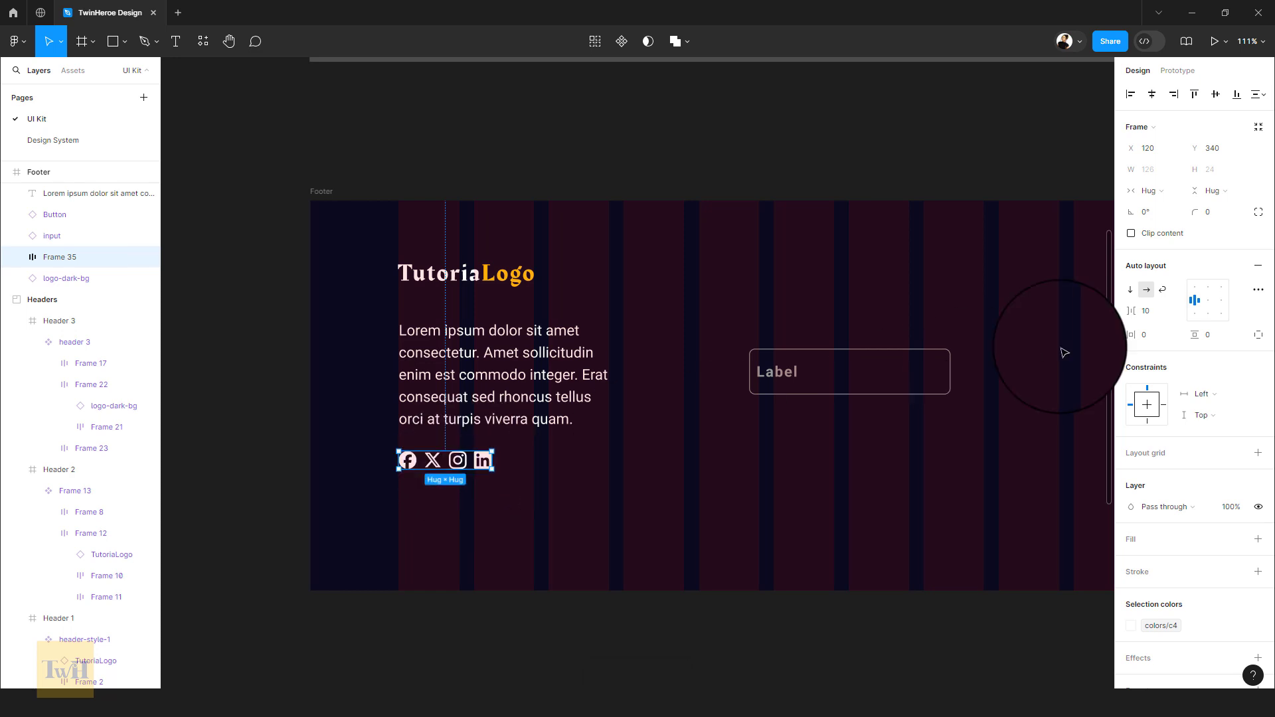
left_click(1174, 323)
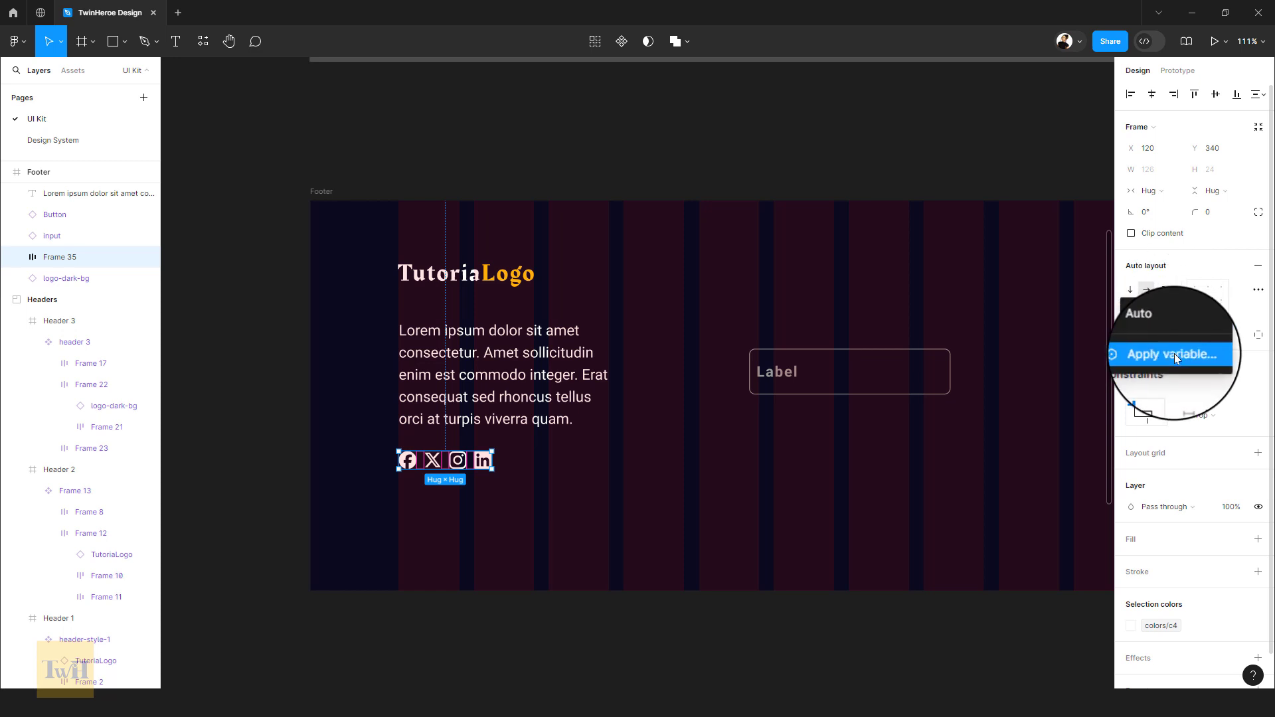
left_click(1174, 353)
left_click(1221, 499)
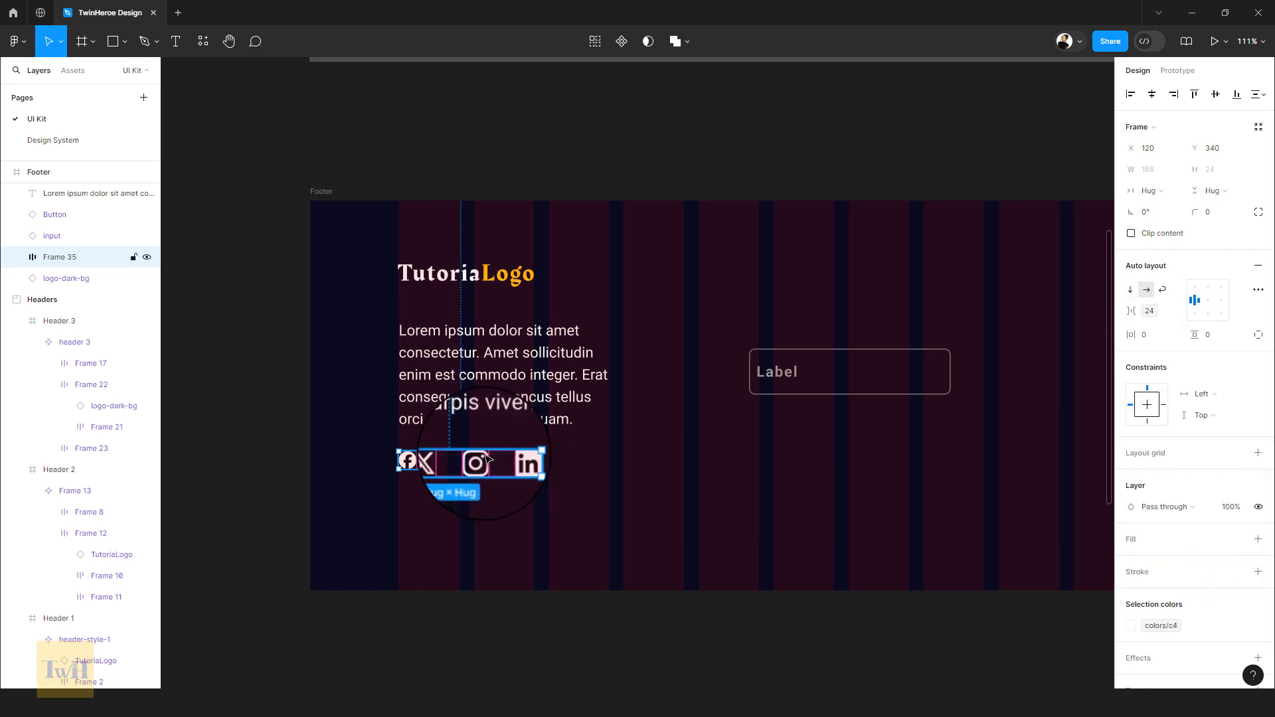
left_click(496, 518)
left_click(508, 467)
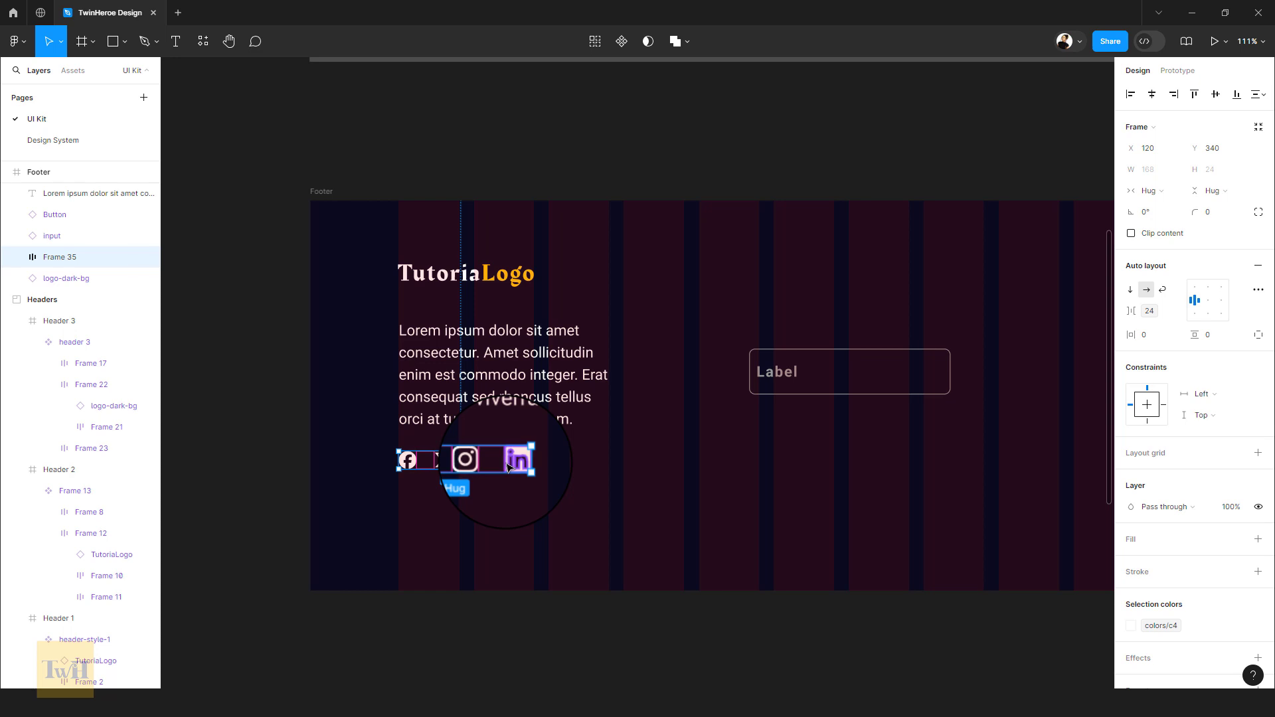
- Move the input component over the last grid columns of the Footer frame, at about X 1071, Y 196
scroll(508, 467, "down", 5)
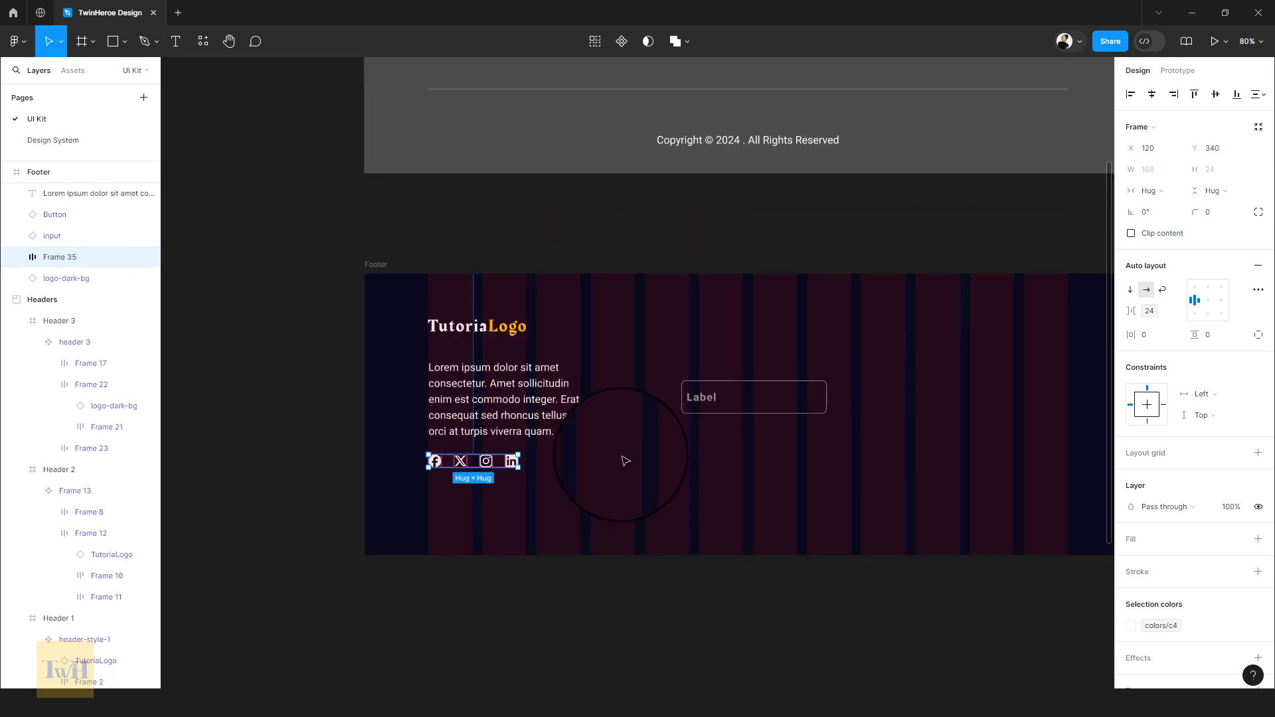
scroll(624, 461, "right", 4)
left_click_drag(638, 421, 876, 422)
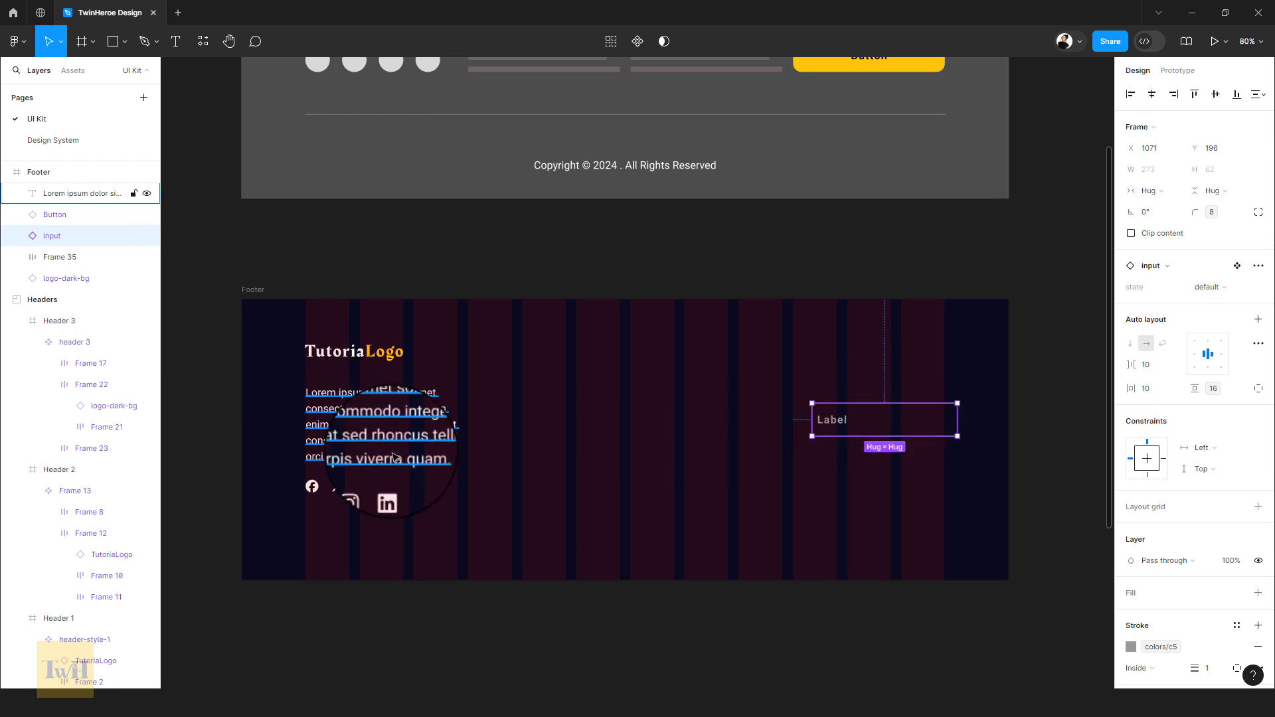
- Check how the logo, paragraph and social icons align with the grid columns, and examine the column layout of the Footer Wireframe
scroll(395, 458, "up", 5)
left_click(415, 437)
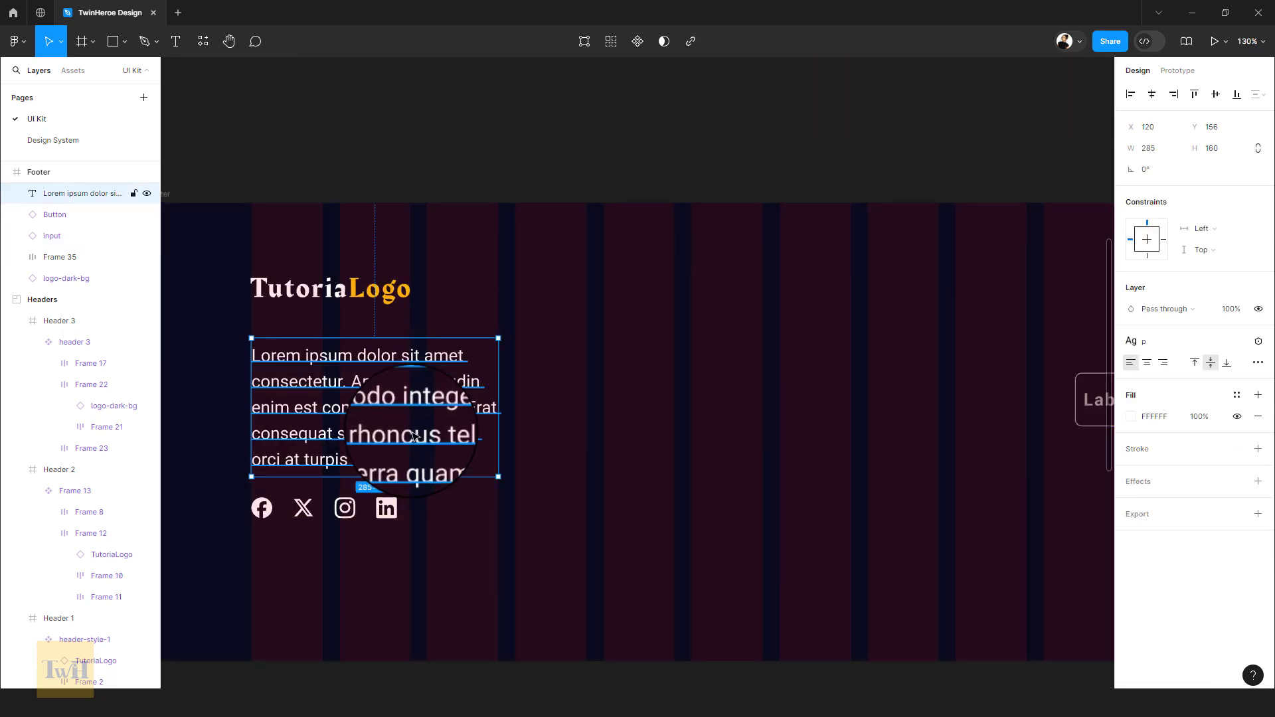
scroll(415, 436, "up", 4)
left_click_drag(398, 438, 674, 483)
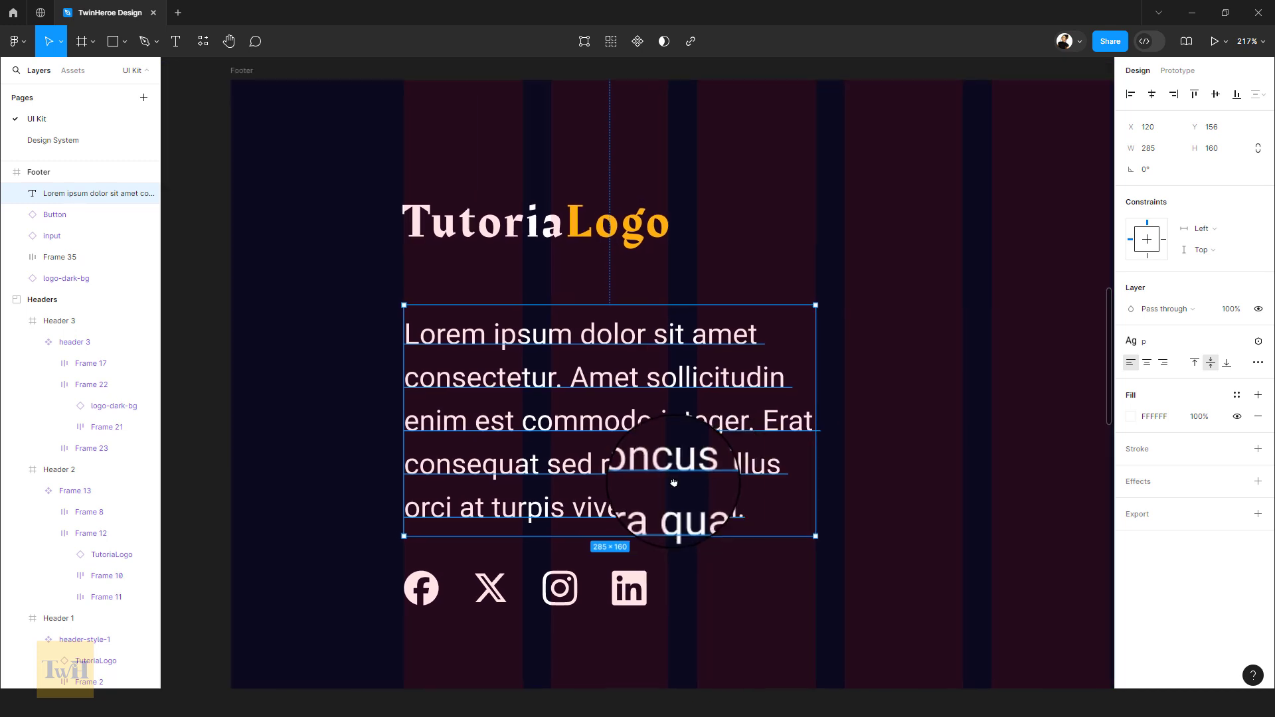
left_click(453, 232)
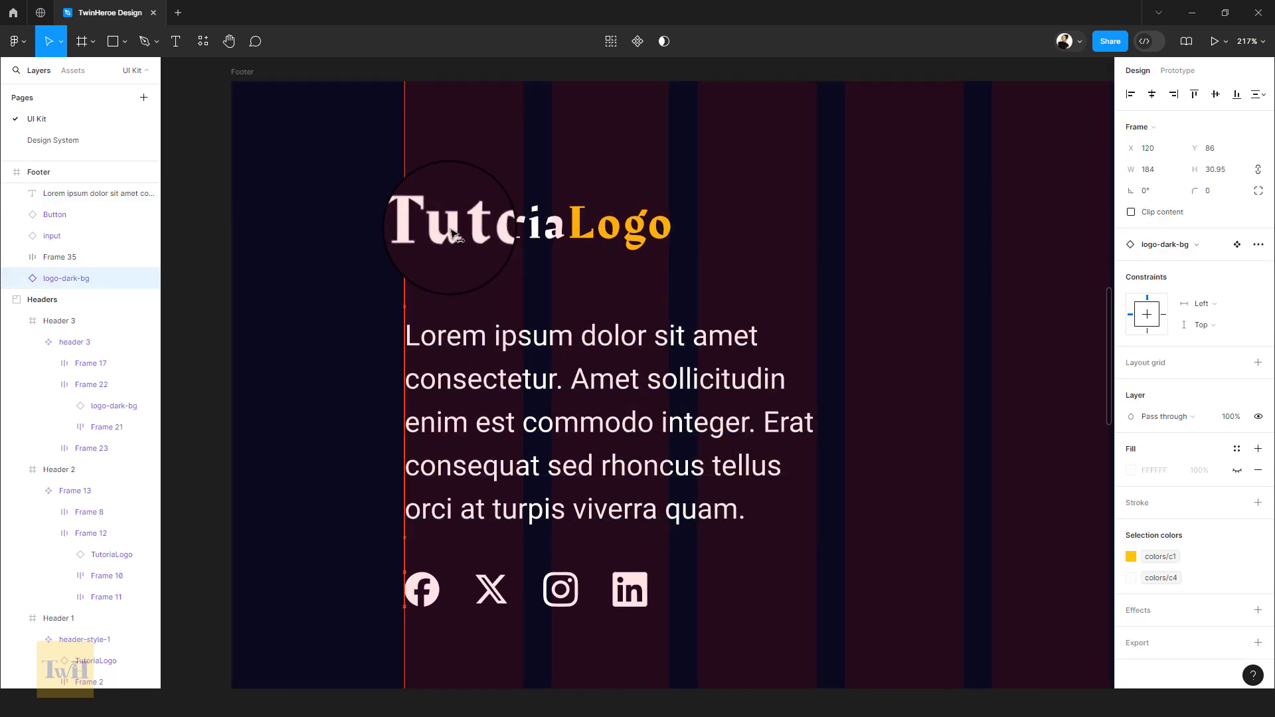
left_click(803, 405)
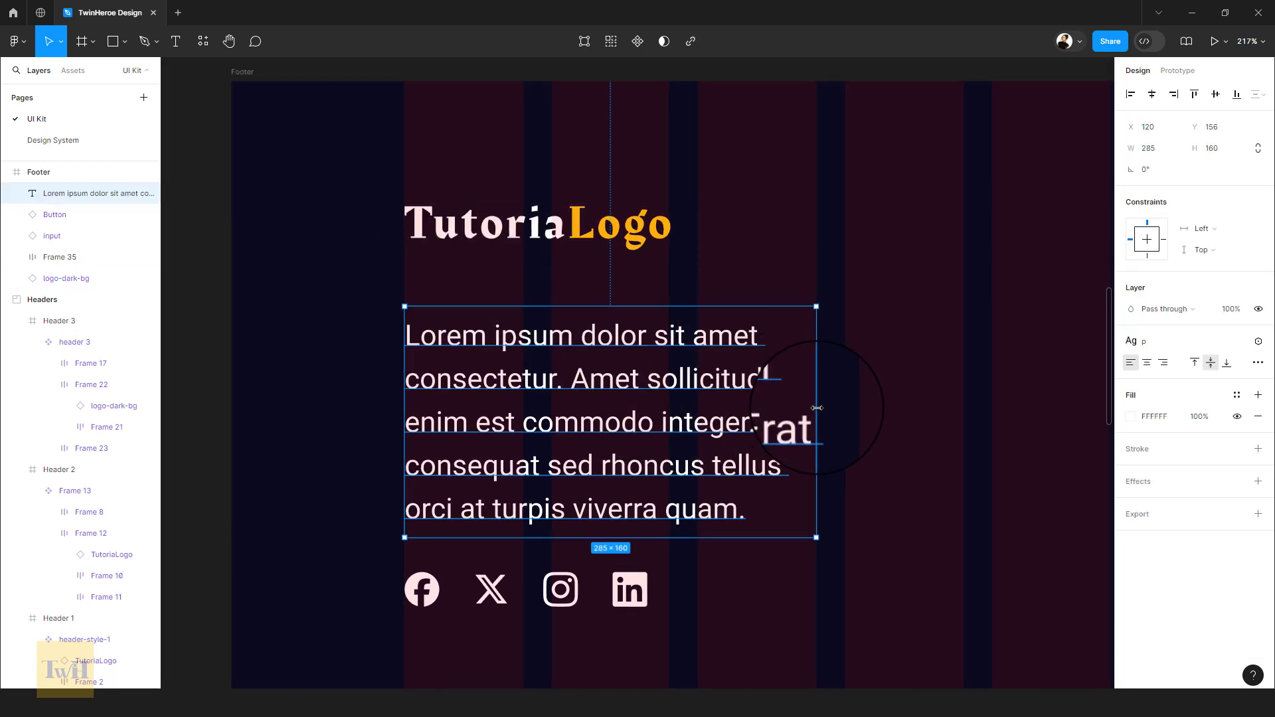
scroll(750, 415, "down", 5)
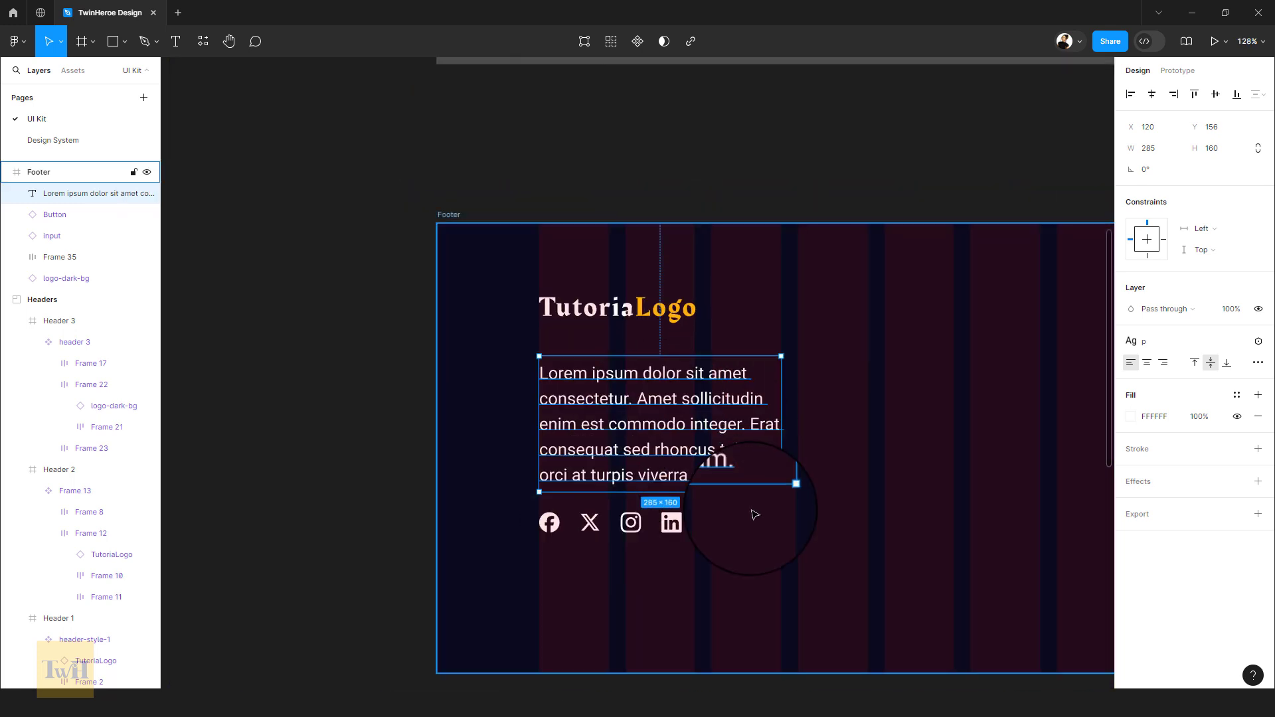
scroll(755, 515, "down", 3)
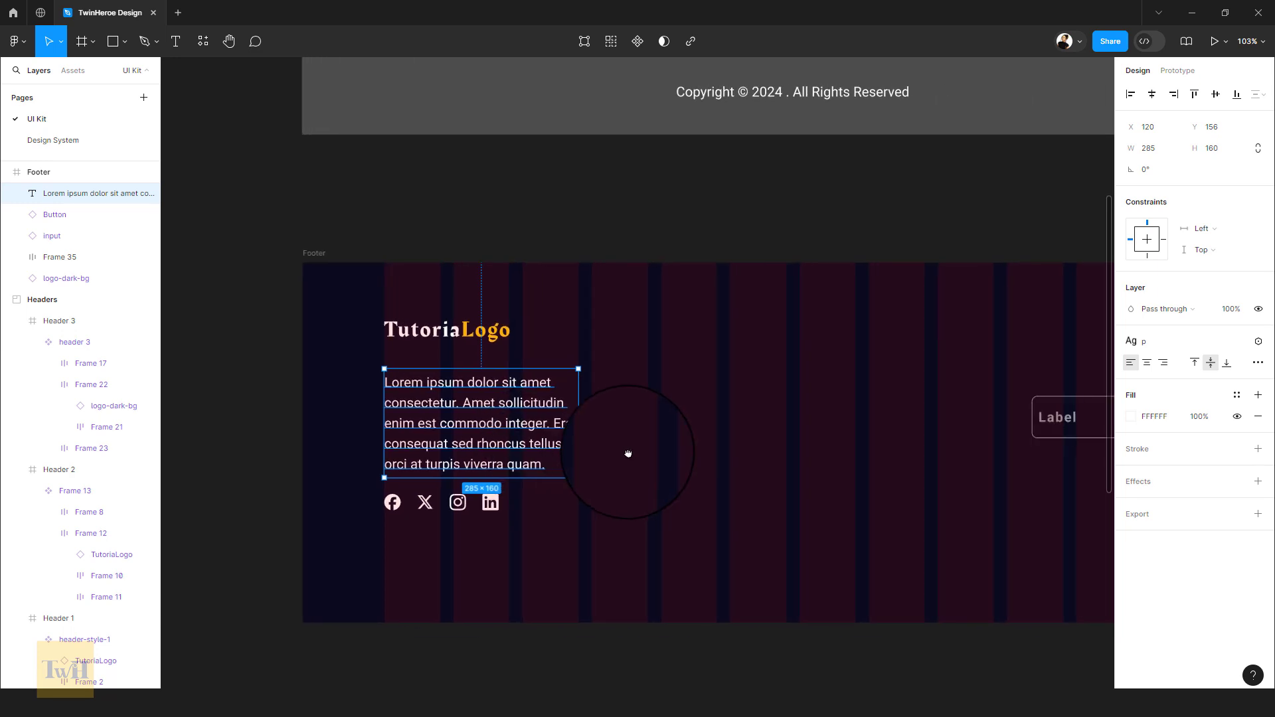
left_click(745, 417)
scroll(672, 533, "up", 6)
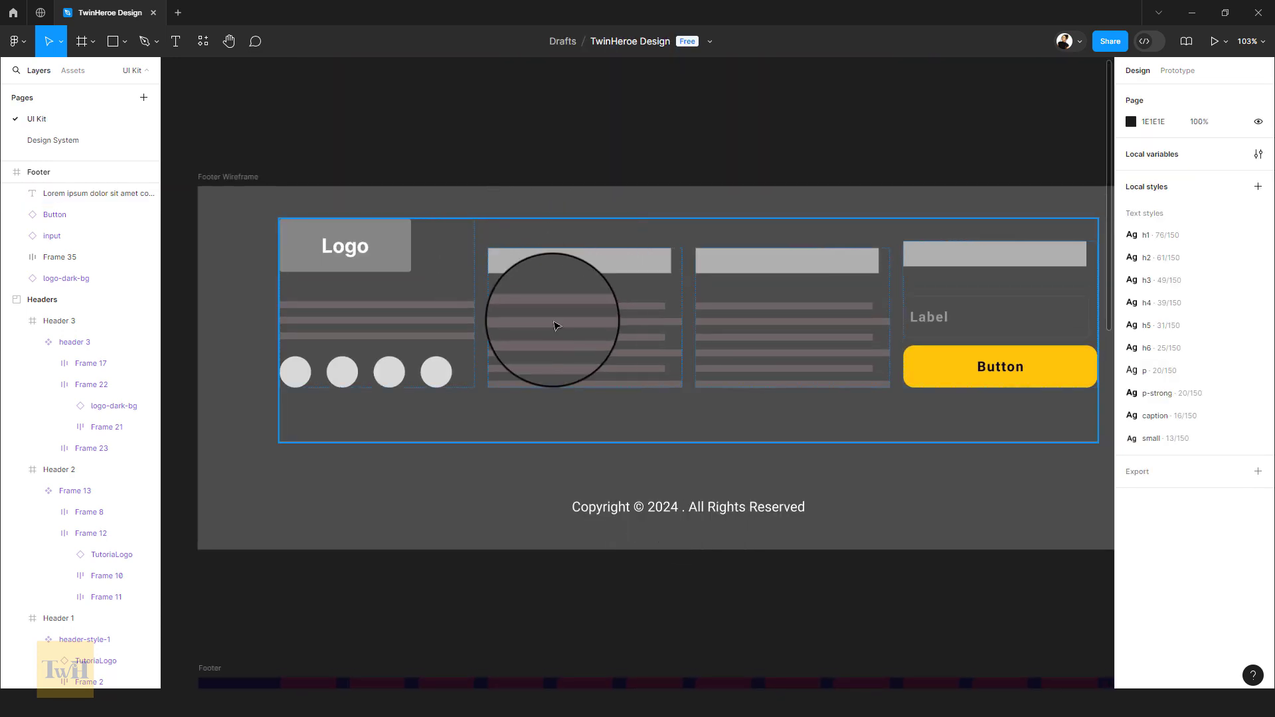
scroll(475, 540, "up", 2)
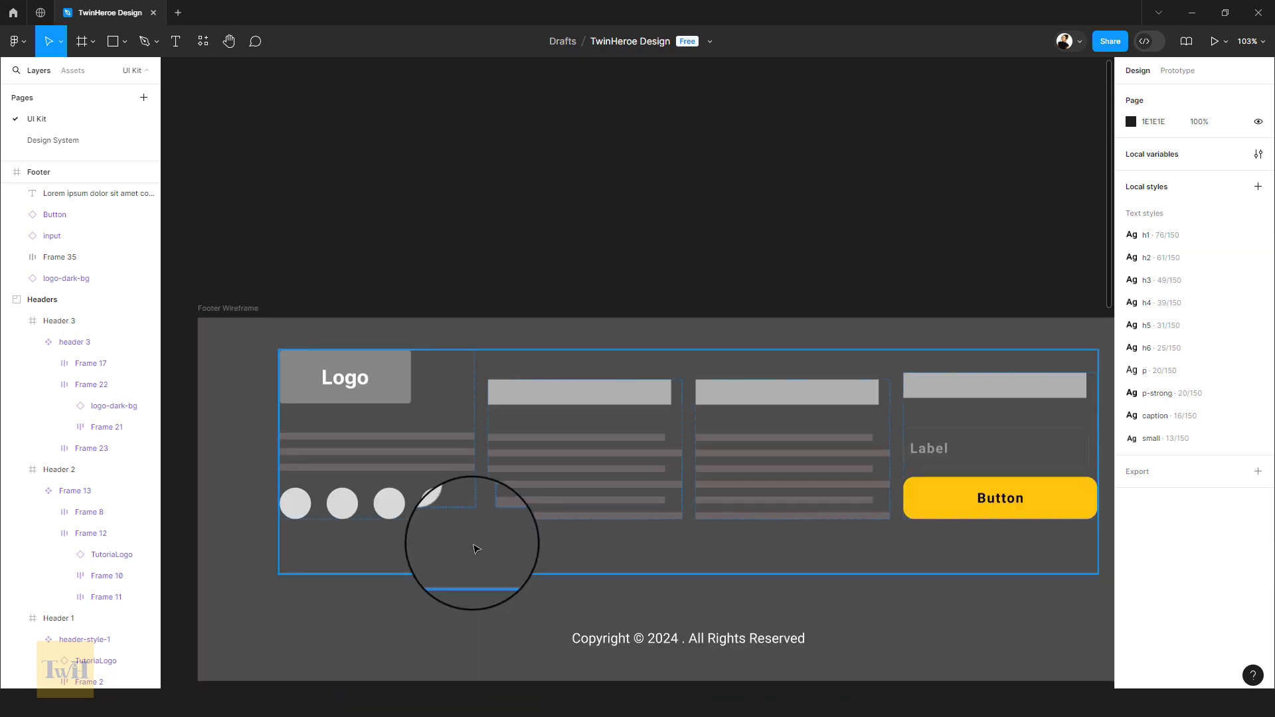
- Add the text "Company" in the Footer frame at X 529, Y 90 and widen its text box to 283
scroll(475, 540, "down", 4)
scroll(477, 544, "down", 4)
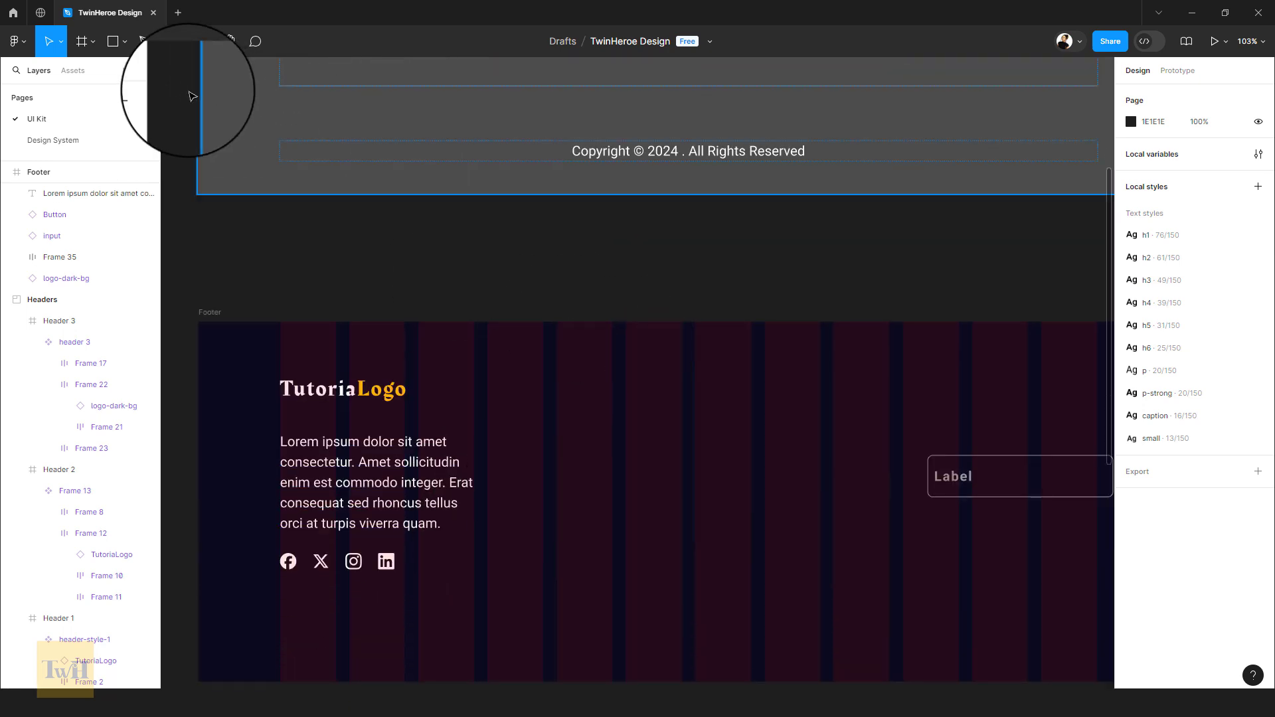
left_click(175, 41)
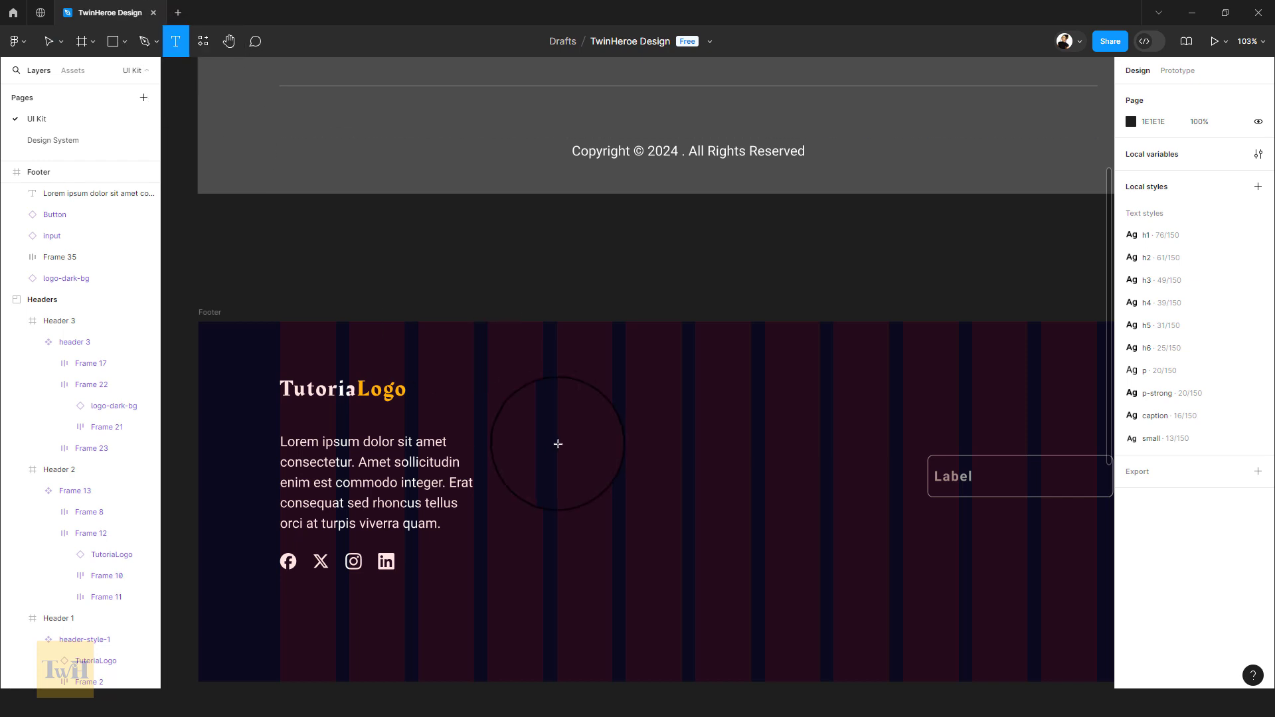
left_click(559, 393)
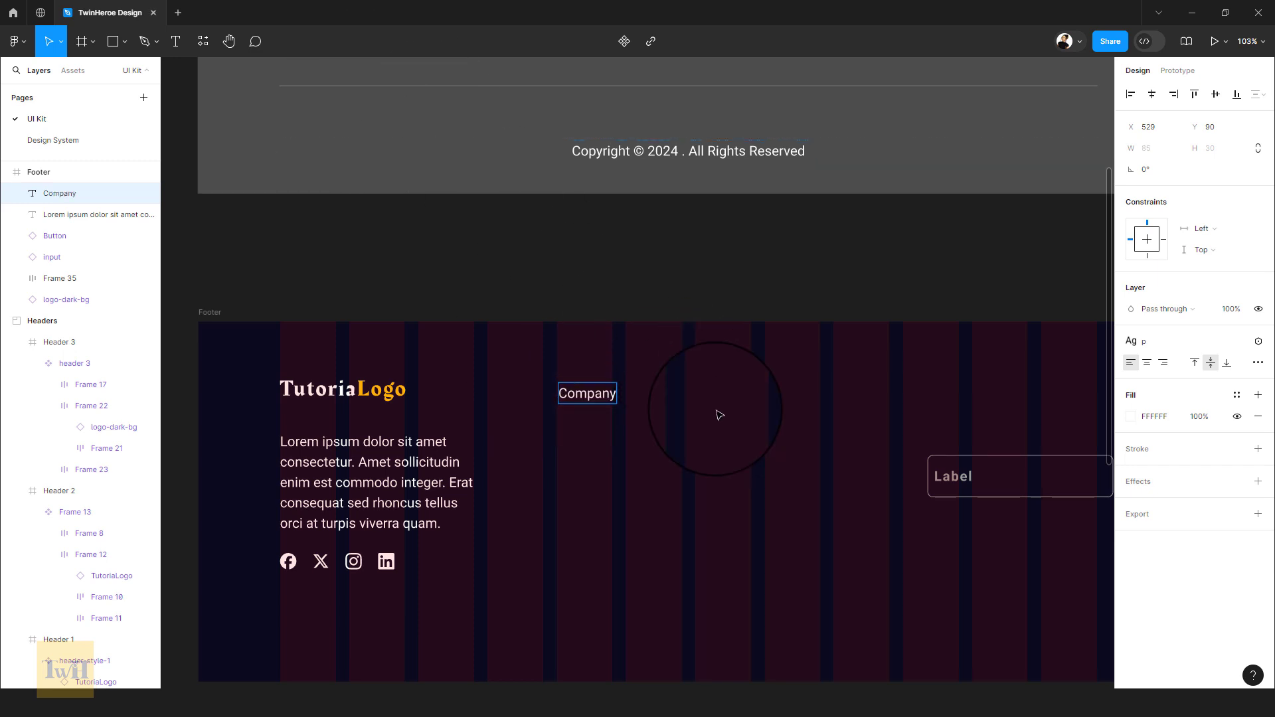
key("Escape")
left_click_drag(615, 393, 751, 396)
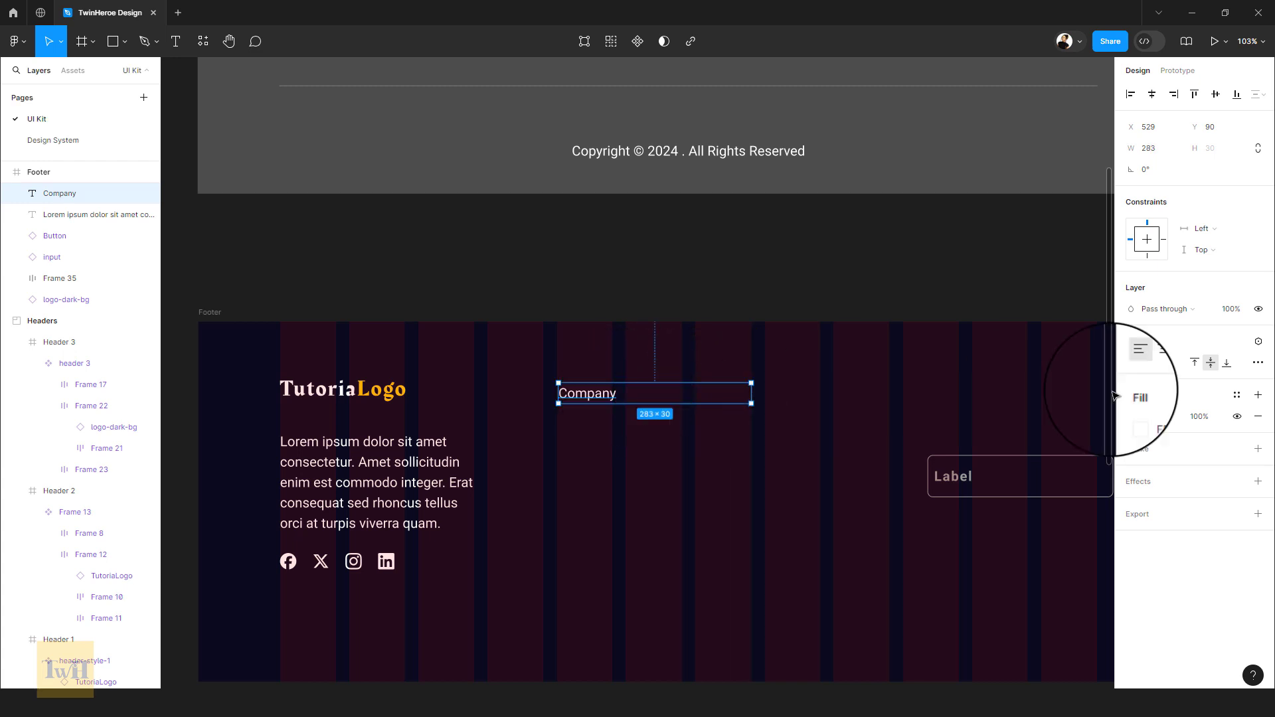
- Apply the h6 text style to the Company text and move it down to Y 118
key("Escape")
left_click(601, 393)
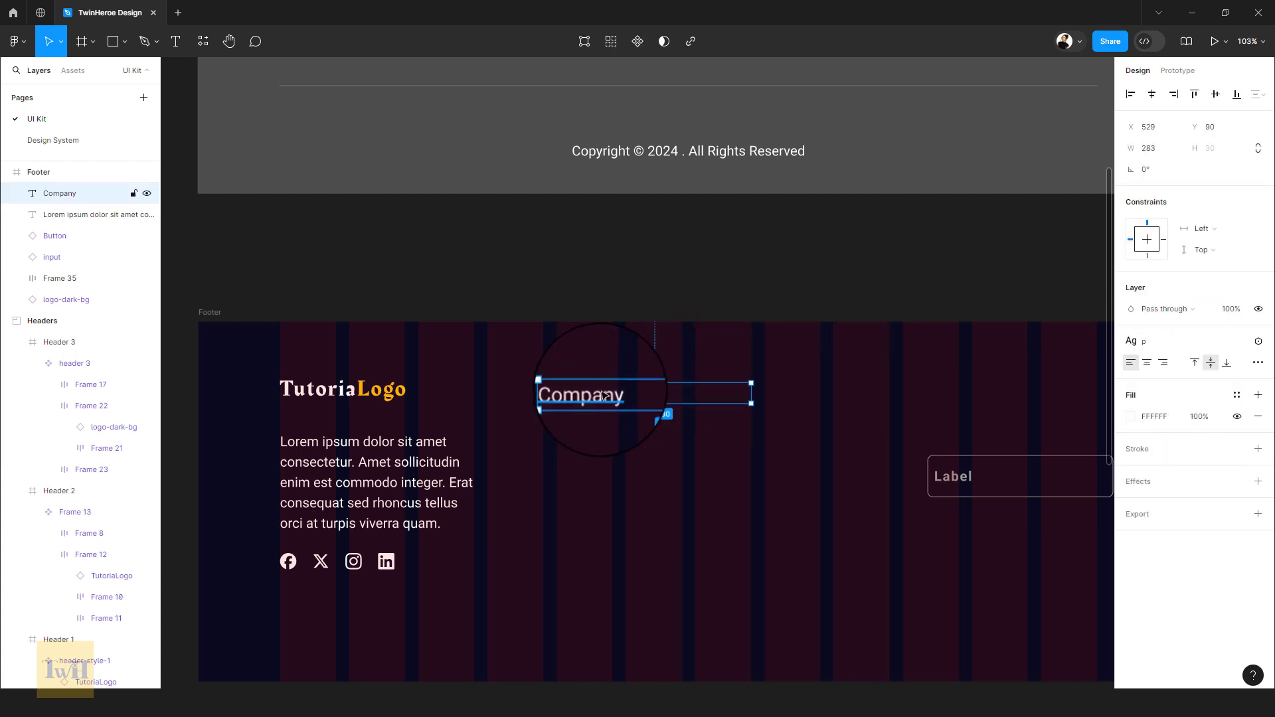
left_click(1181, 341)
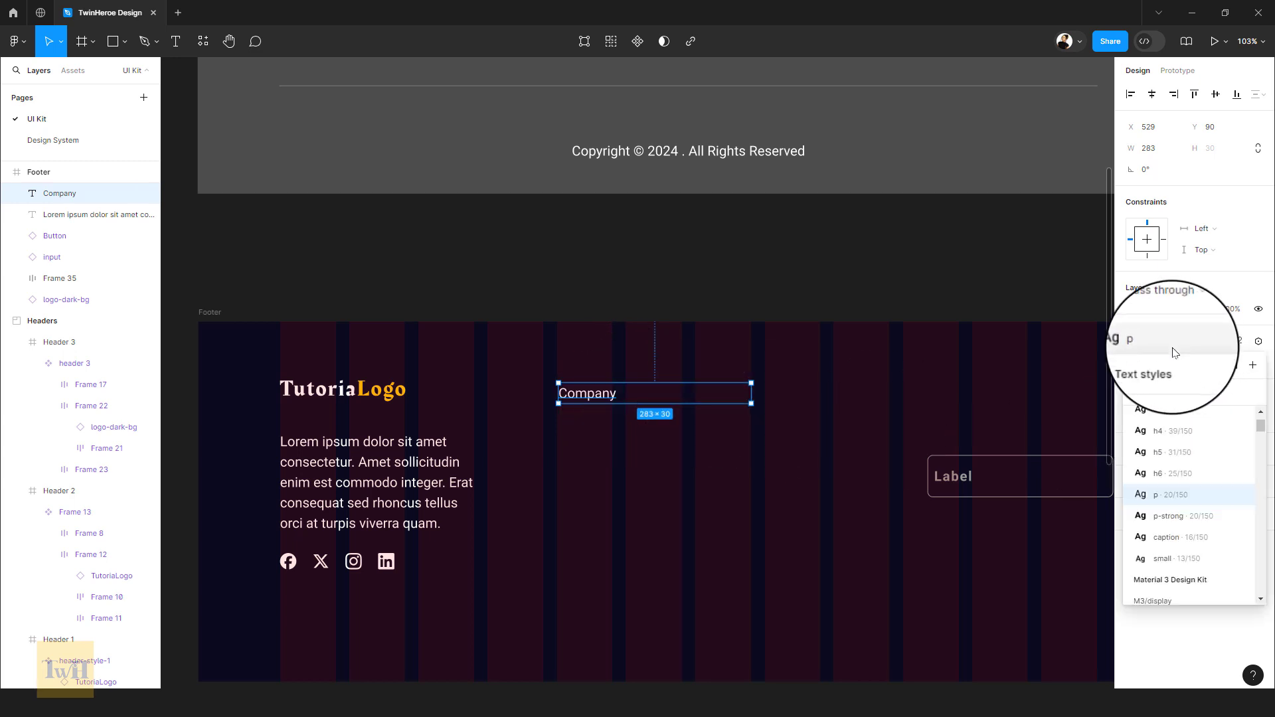
left_click(1182, 474)
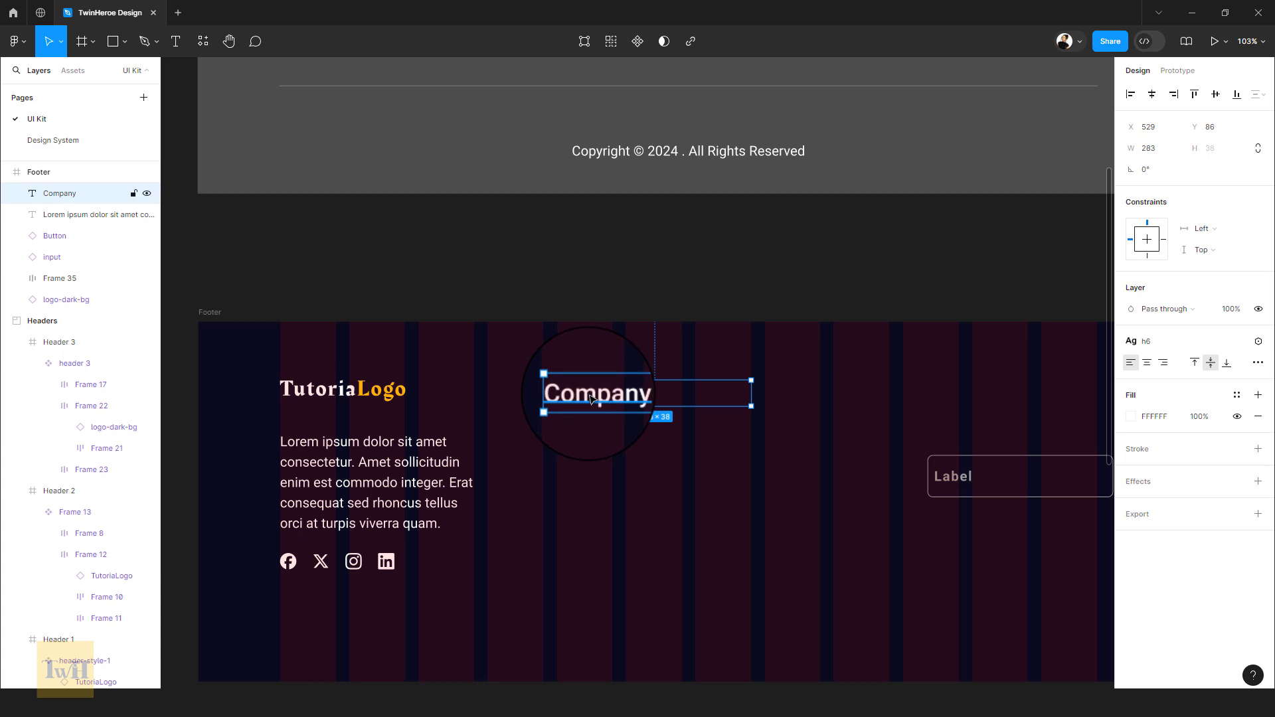
left_click_drag(581, 401, 597, 433)
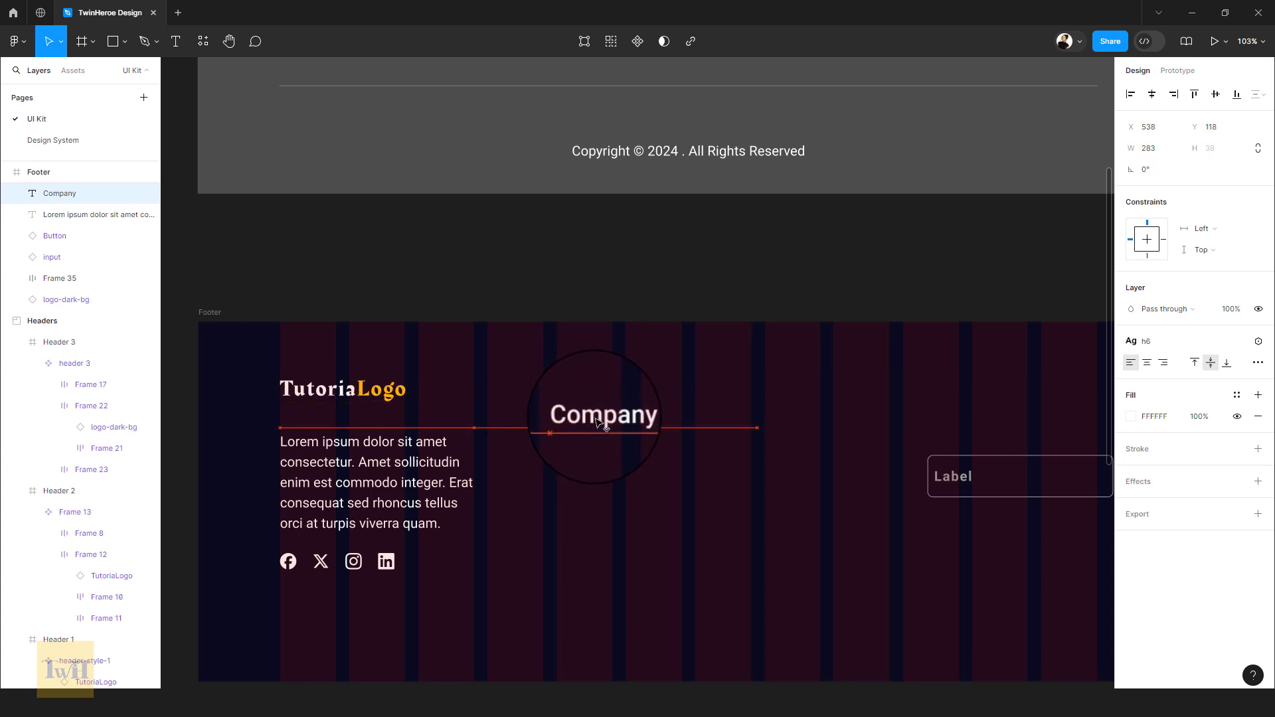
- Duplicate the Company heading below itself at X 529, Y 194 and change the copy's text to "About us"
left_click_drag(592, 421, 605, 473)
key("ctrl+d")
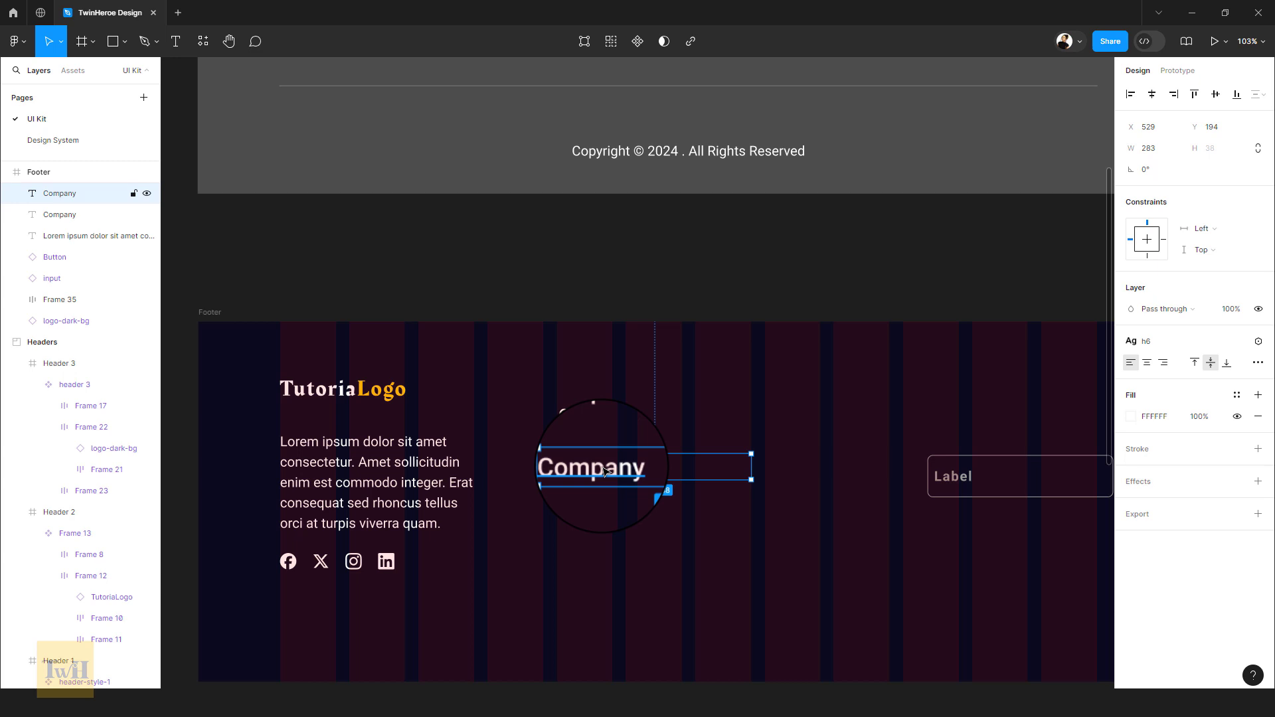
double_click(605, 473)
type("About us")
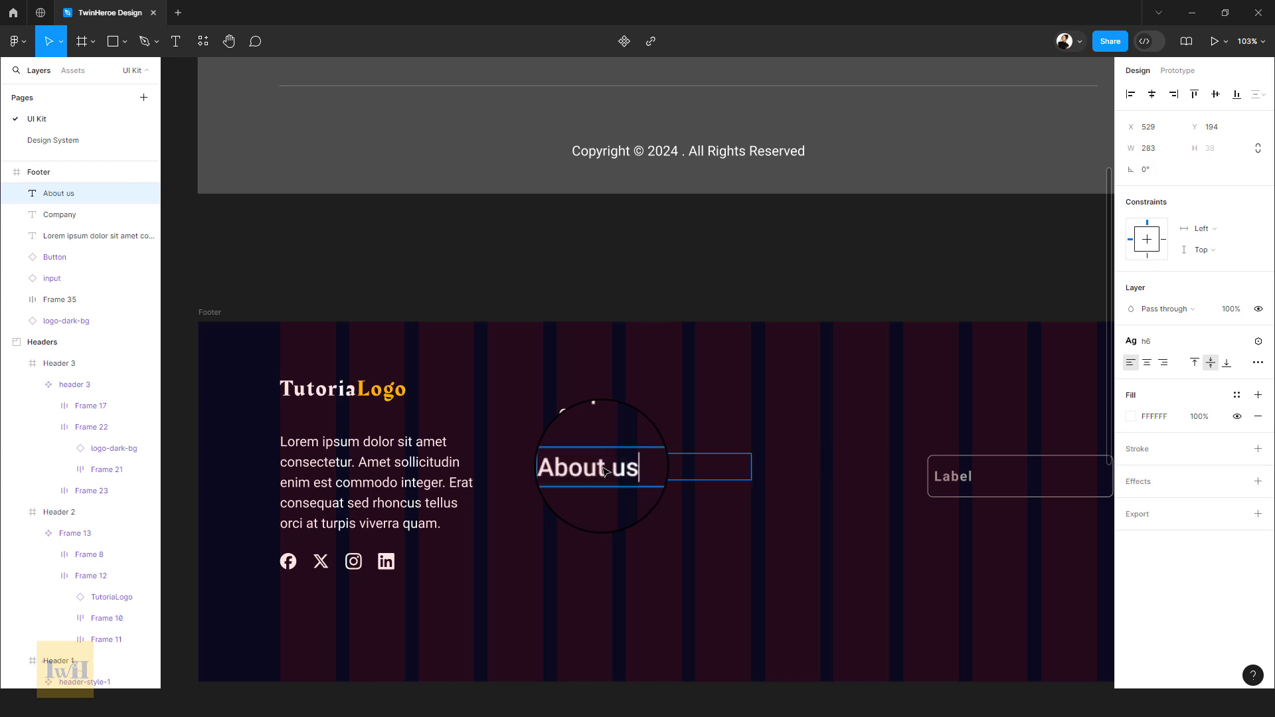
key("Escape")
key("Tab")
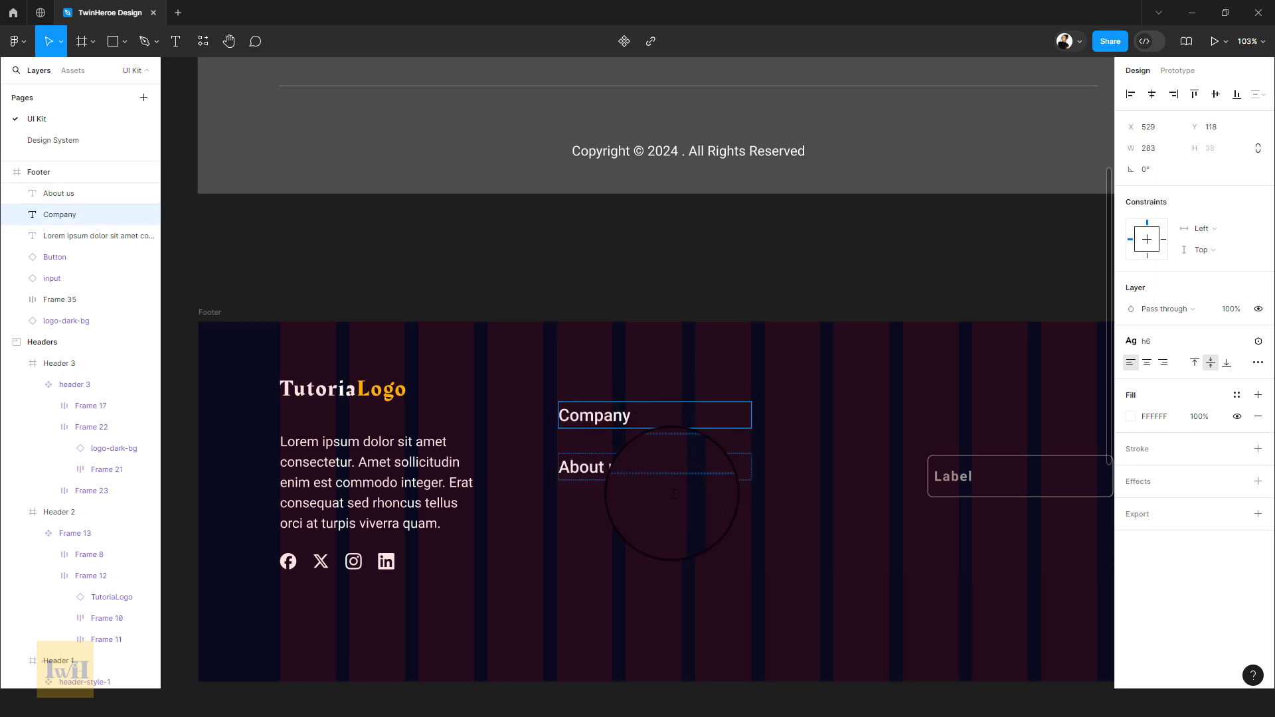
- Apply the p text style to the About us text
left_click(658, 471)
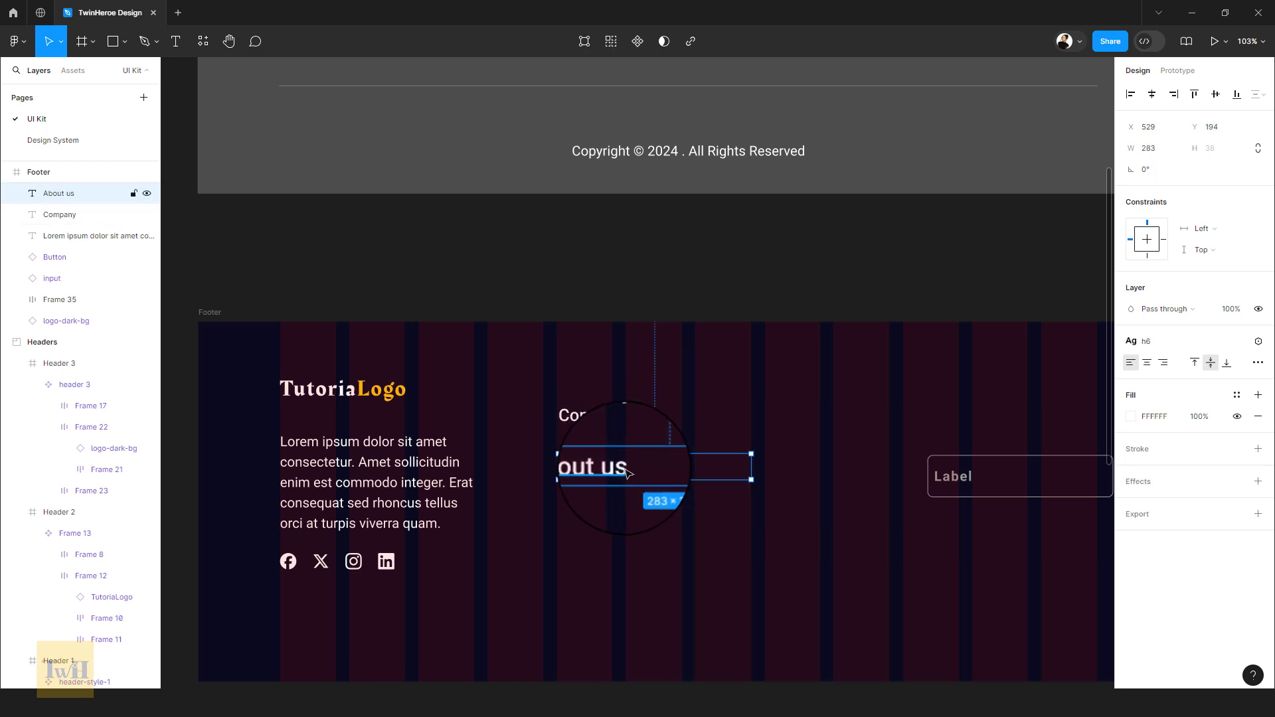
left_click(1155, 341)
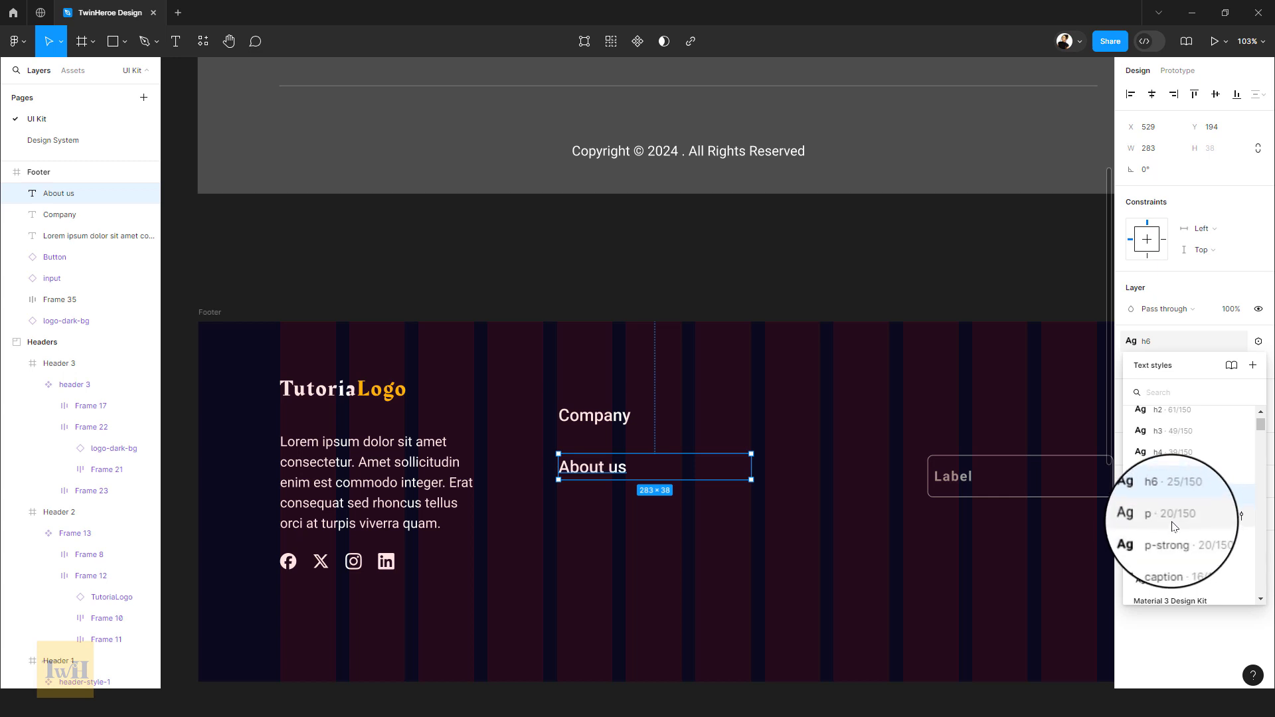
left_click(1170, 523)
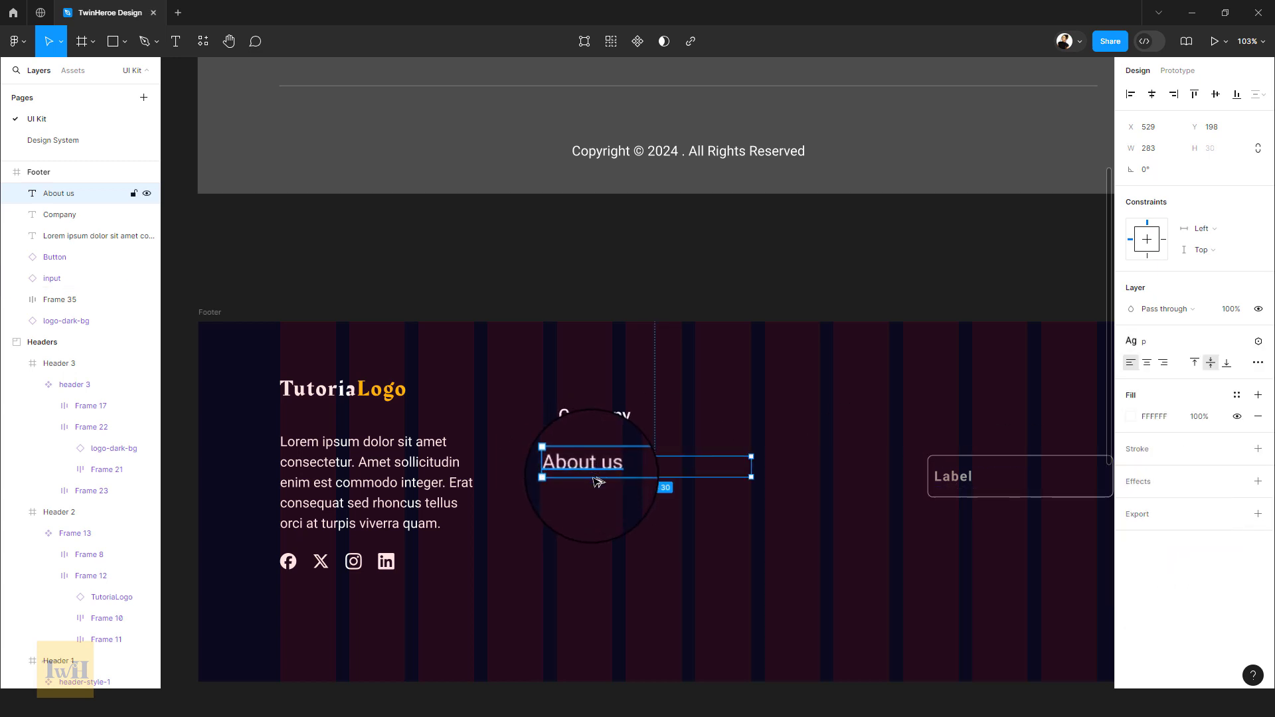
- Add three copies of the About us link beneath it at Y 244, 294 and 344, reading "Blog", "Careers" and "Our team"
left_click_drag(596, 473, 600, 504)
double_click(600, 504)
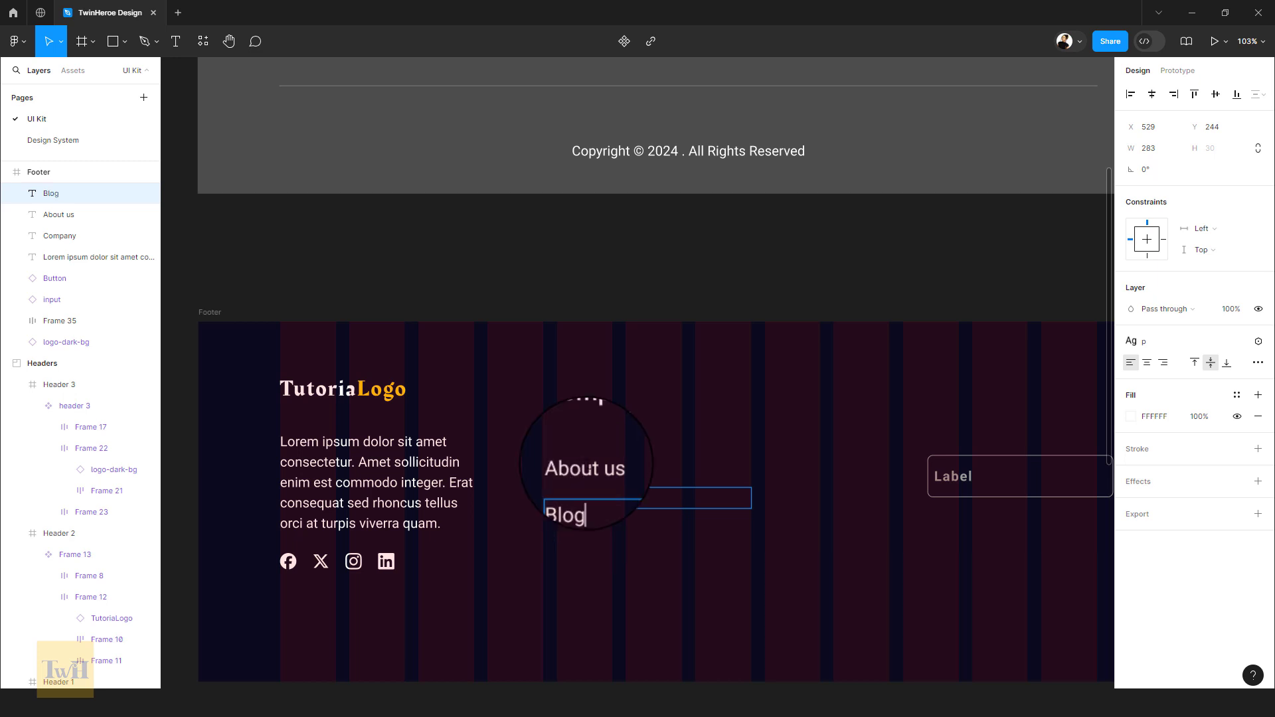
key("Escape")
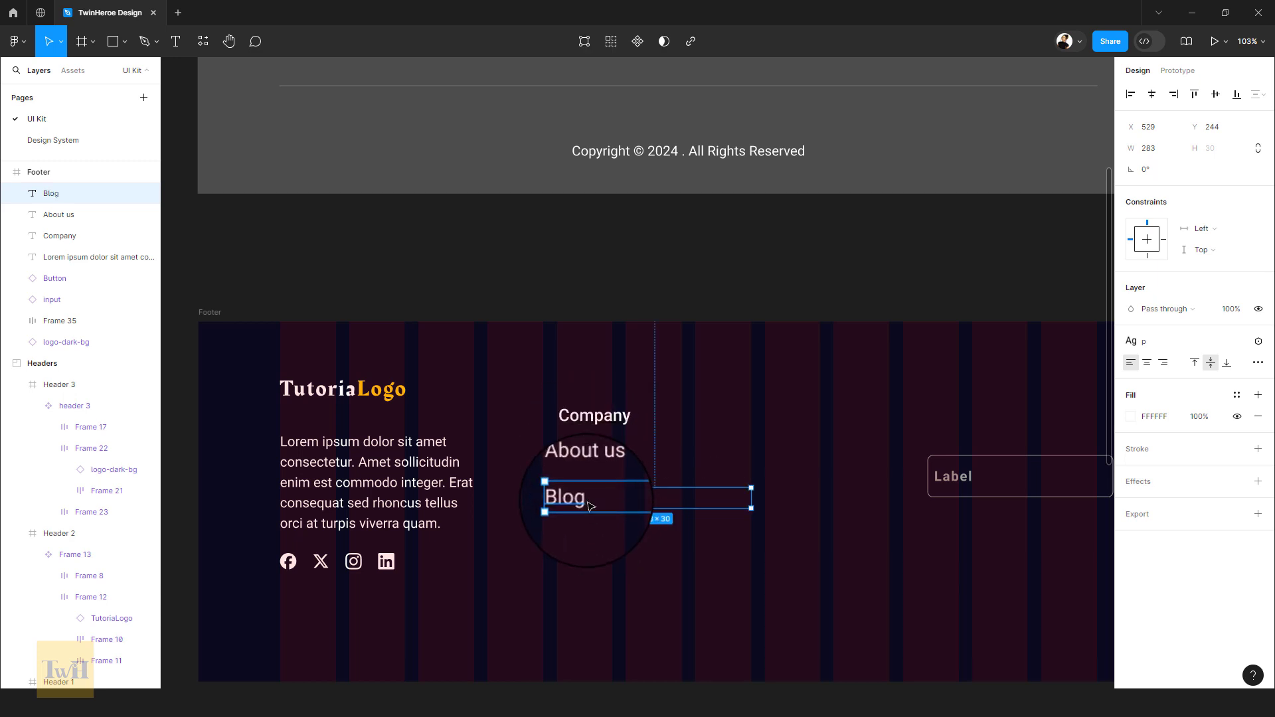
left_click_drag(593, 507, 591, 539)
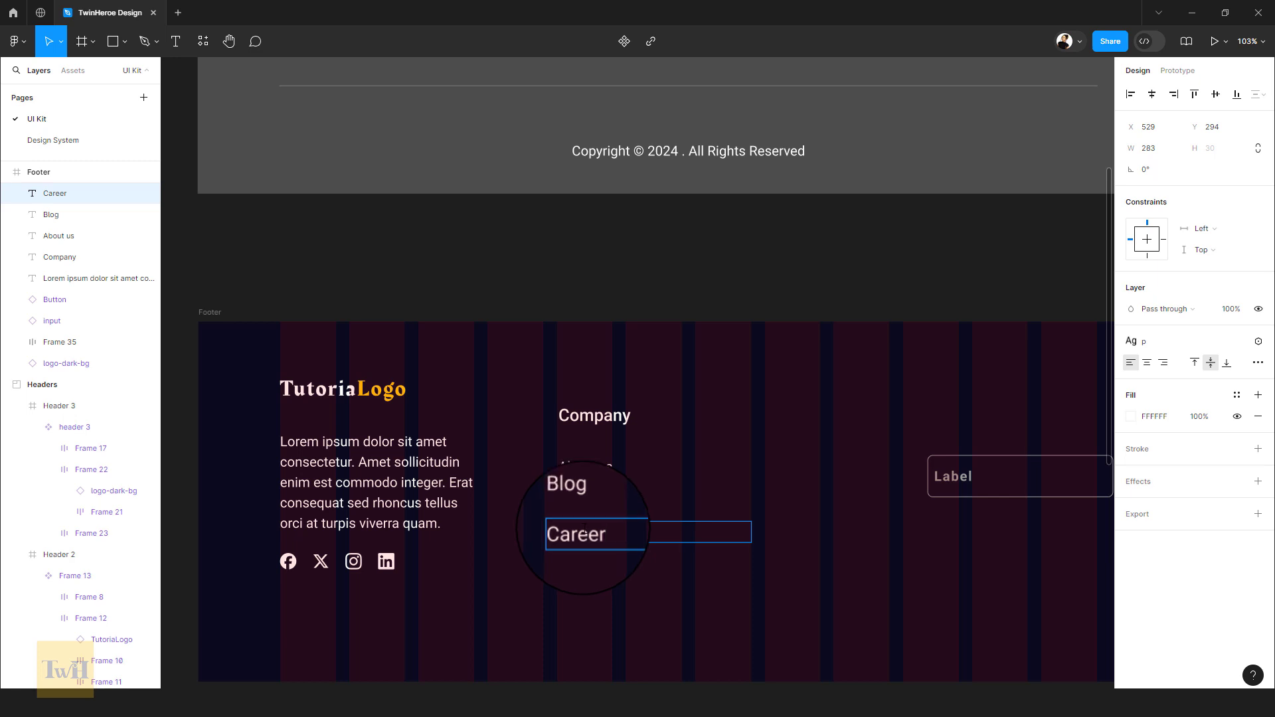
type("s")
key("Escape")
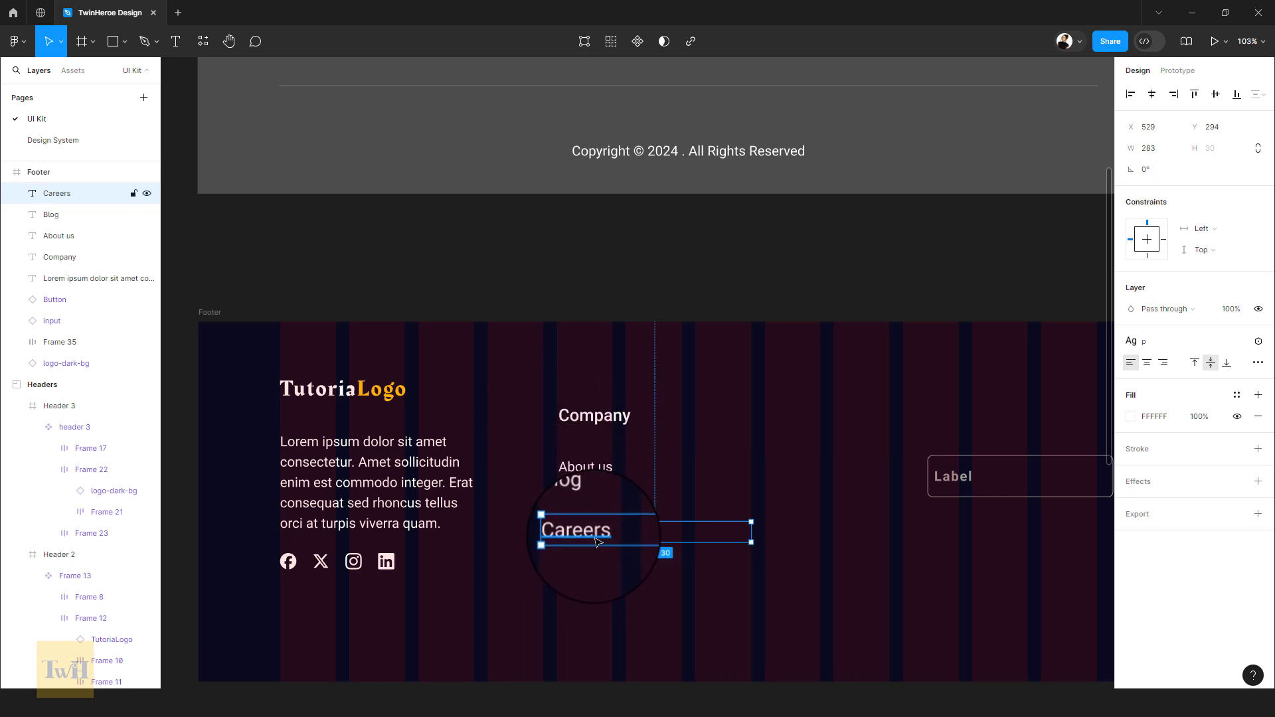
left_click_drag(596, 541, 595, 576, "alt")
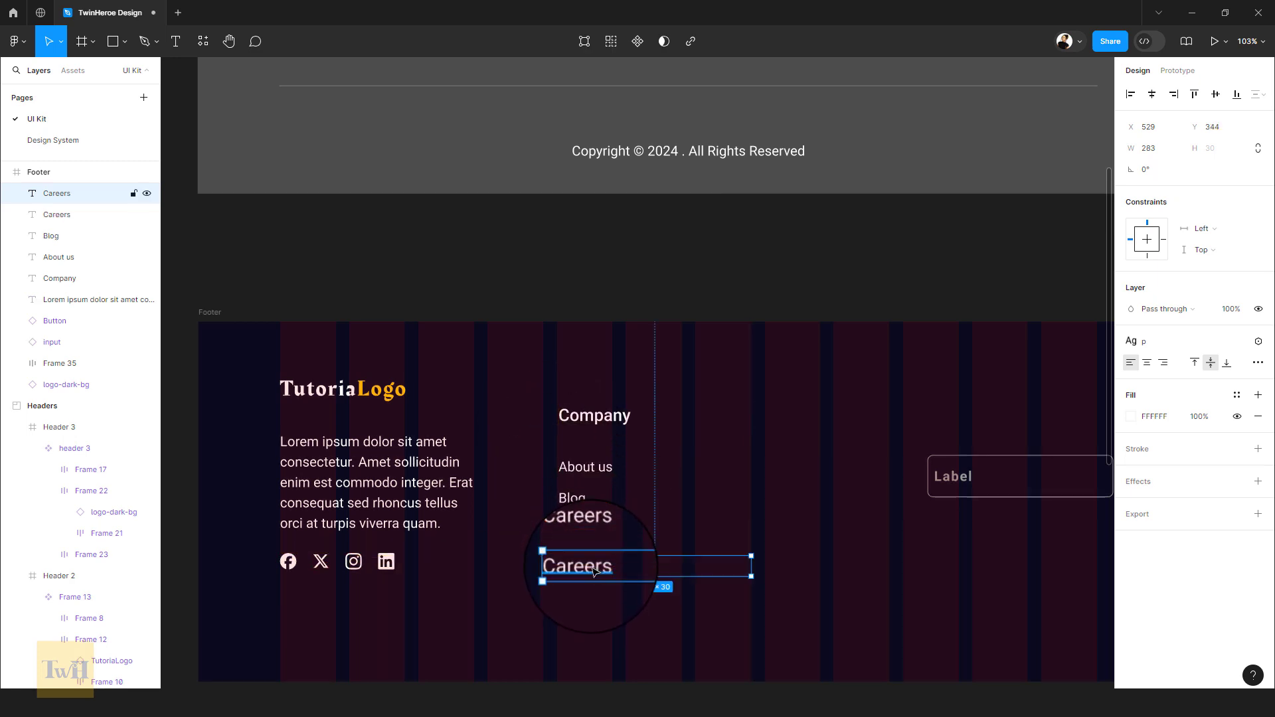
double_click(591, 567)
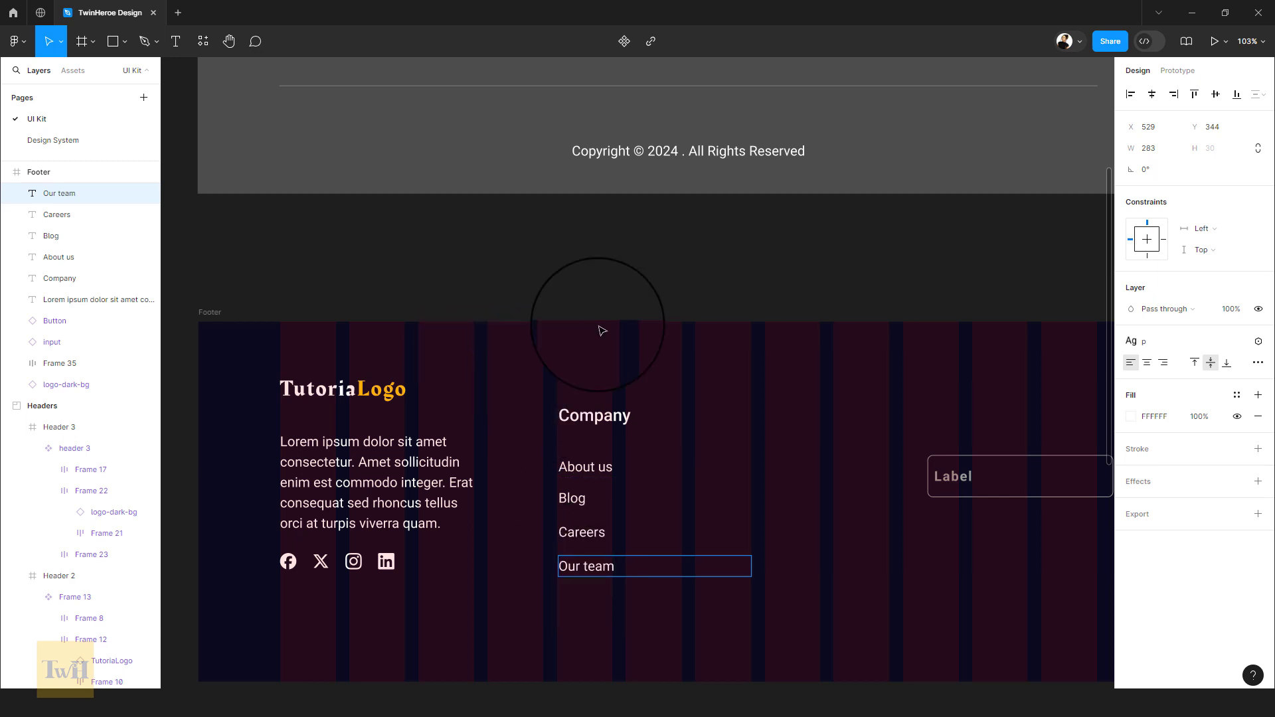
key("Escape")
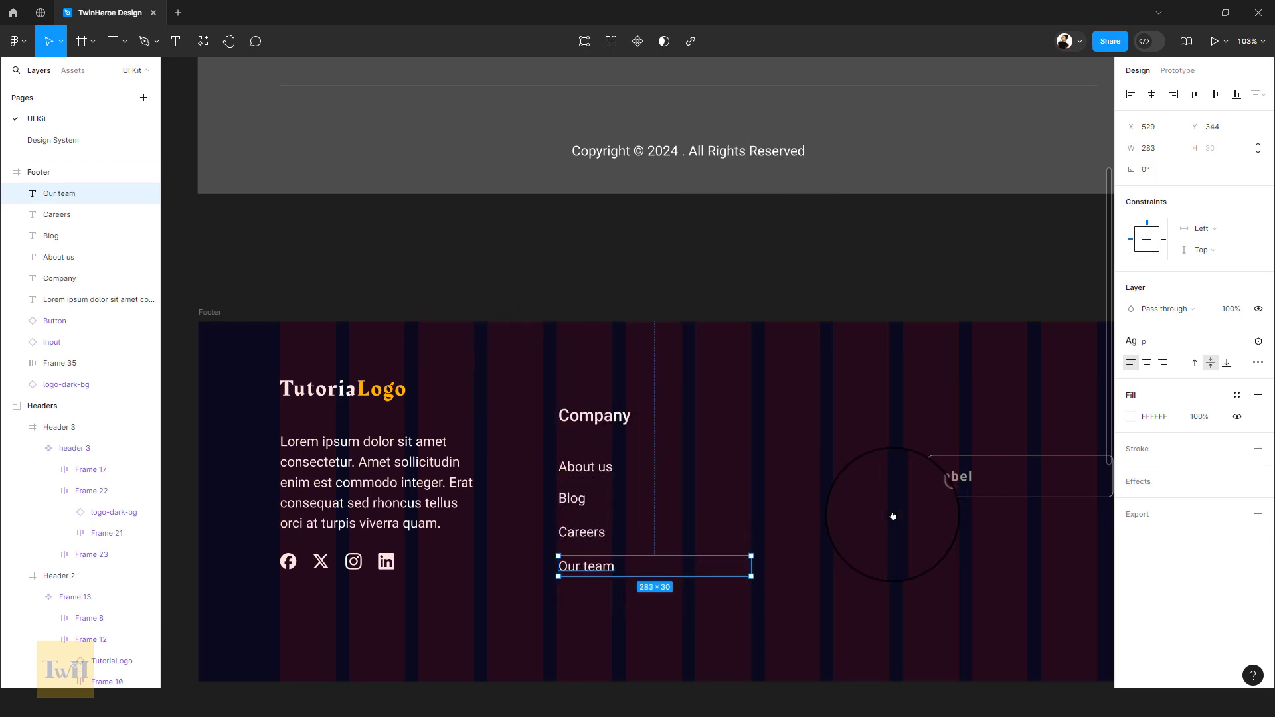
- Move the Company heading and its four links together to X 425, aligned with the start of a grid column
left_click_drag(893, 516, 732, 498)
left_click(857, 458)
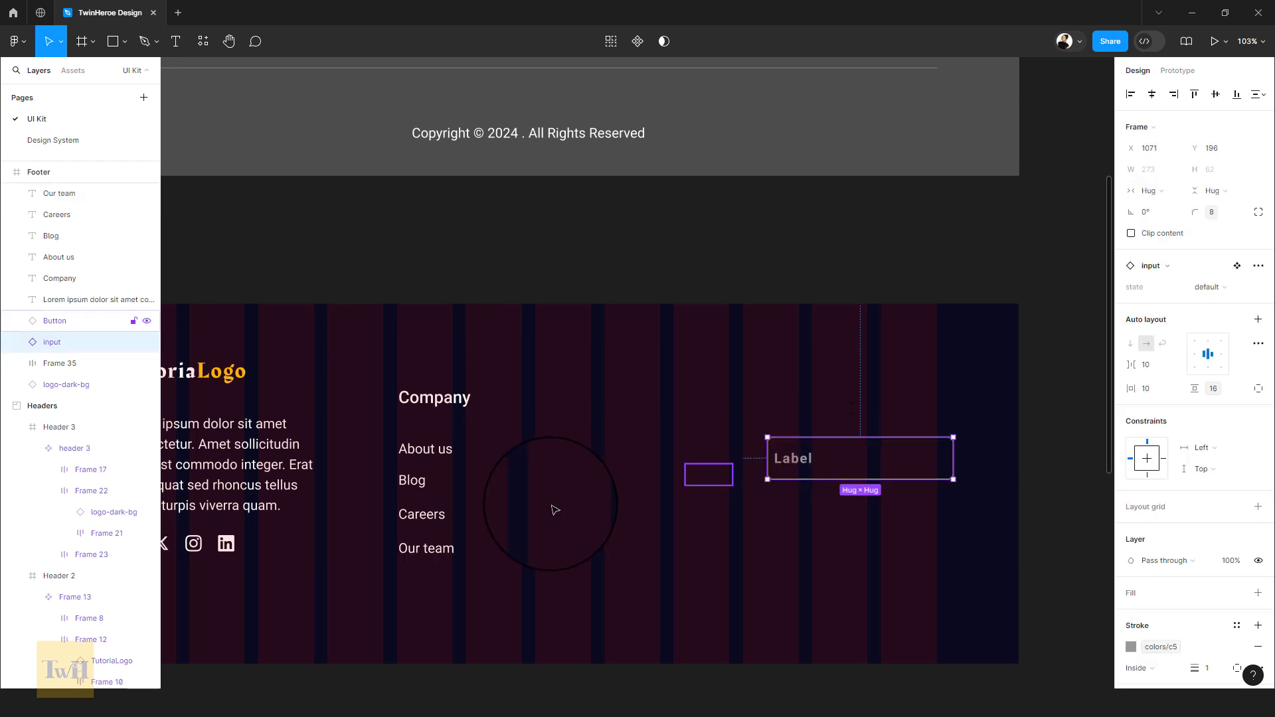
left_click(465, 408)
left_click(407, 448, "shift")
left_click(422, 514, "shift")
left_click(426, 547, "shift")
left_click(412, 480, "shift")
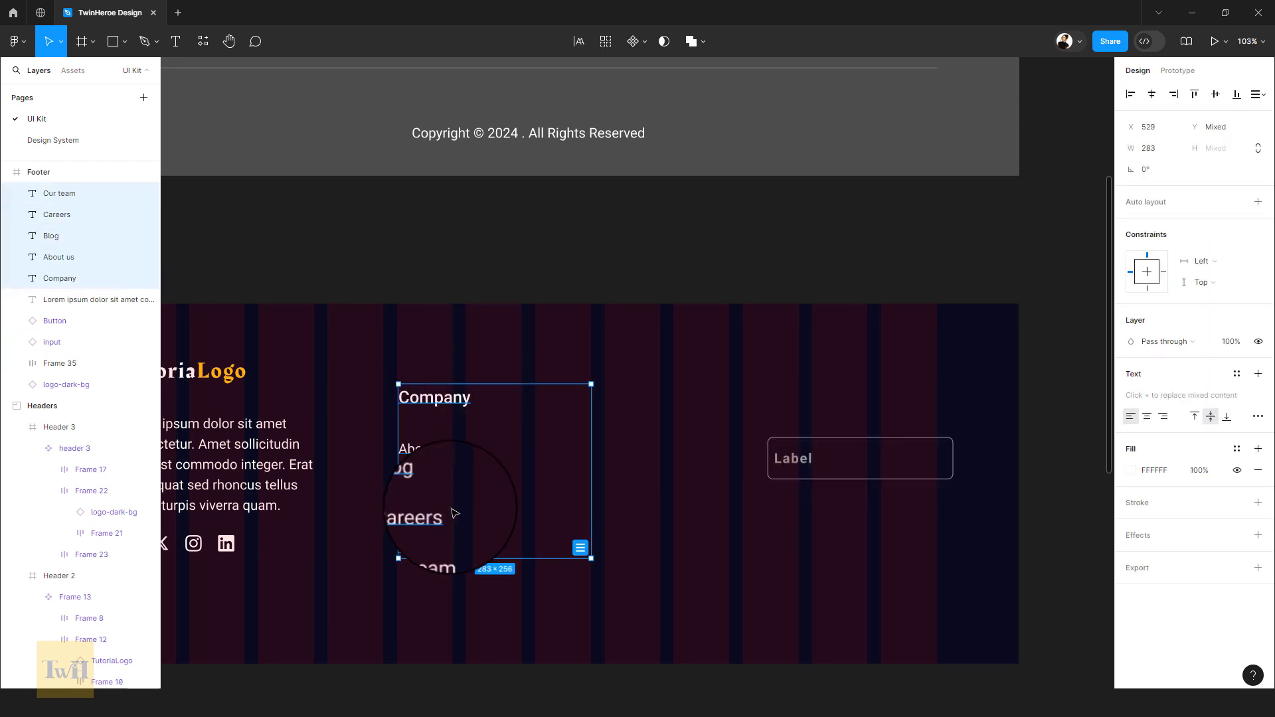
left_click_drag(438, 453, 375, 453)
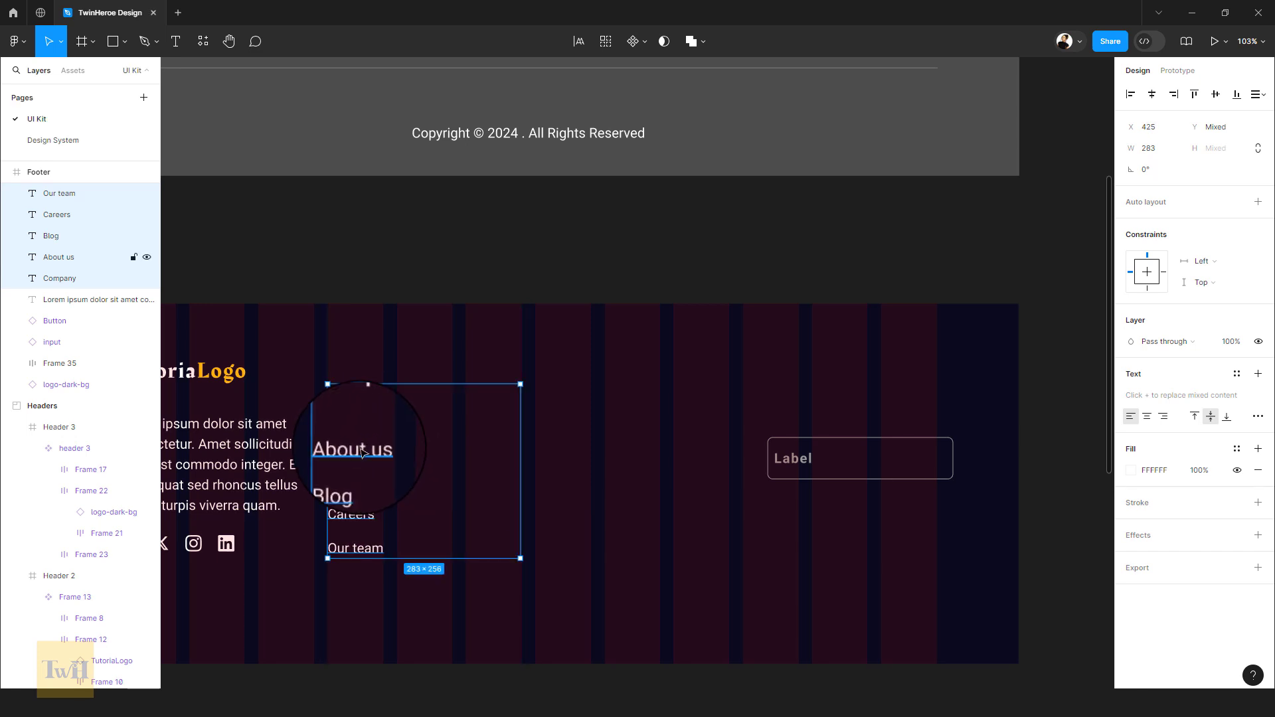
scroll(375, 453, "up", 5)
scroll(508, 450, "up", 8)
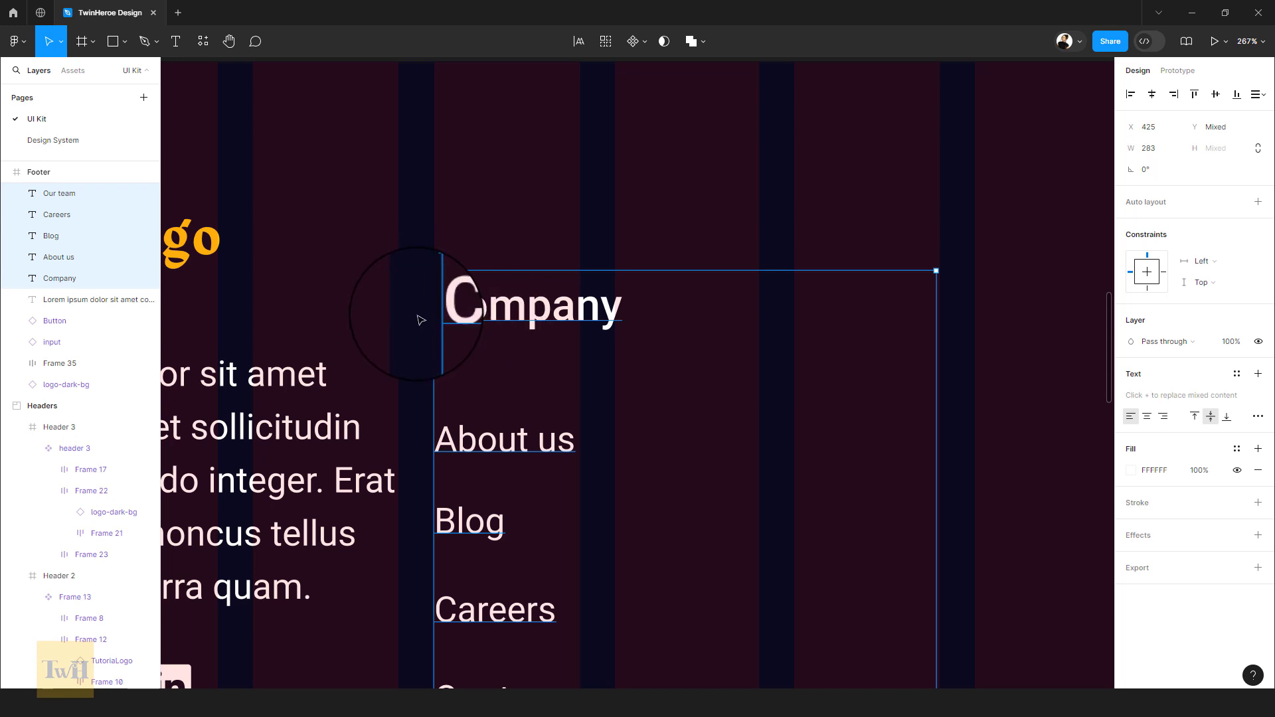
scroll(432, 378, "down", 15)
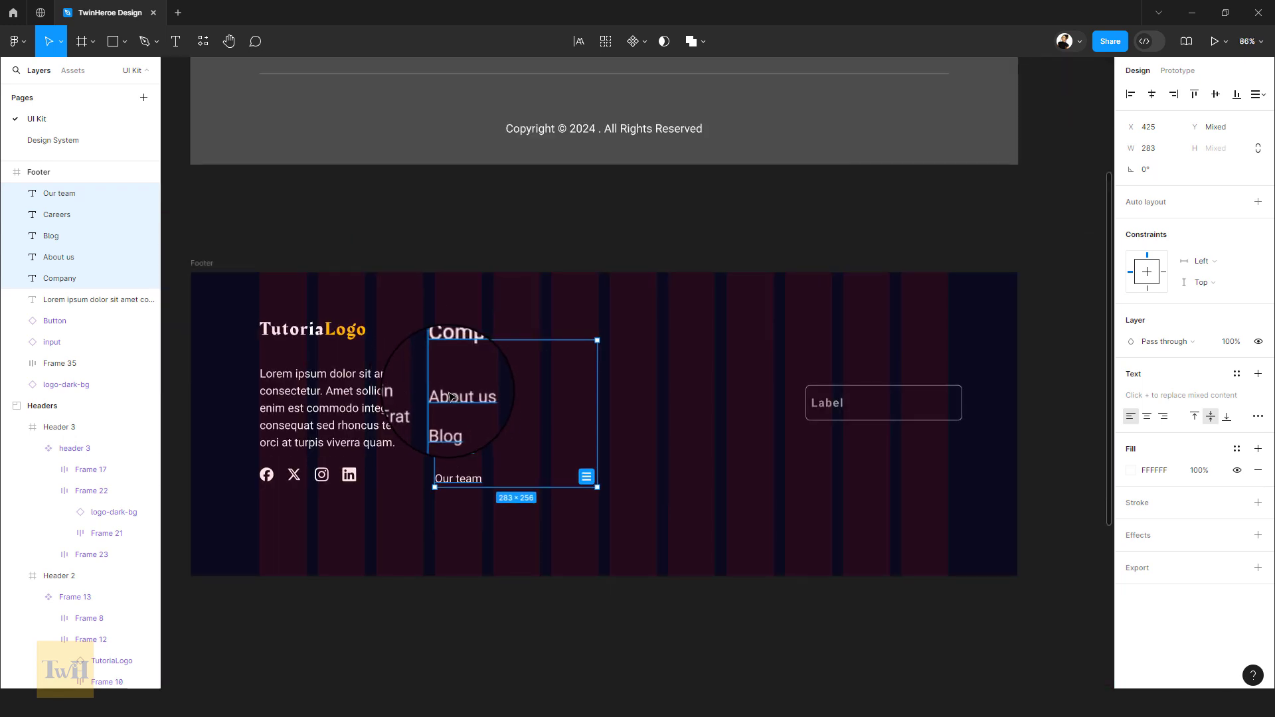
- Duplicate the whole Company column to X 732, following the third column of the Footer Wireframe
left_click_drag(449, 397, 628, 396)
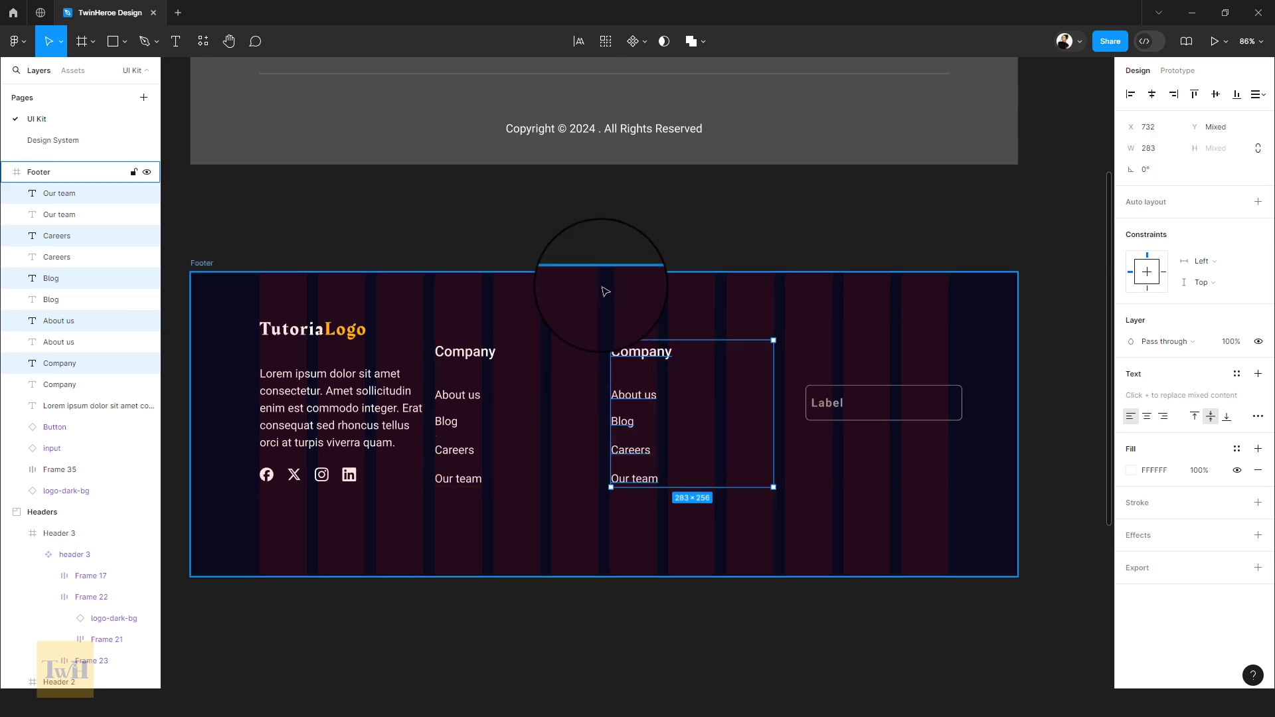
scroll(632, 241, "down", 3)
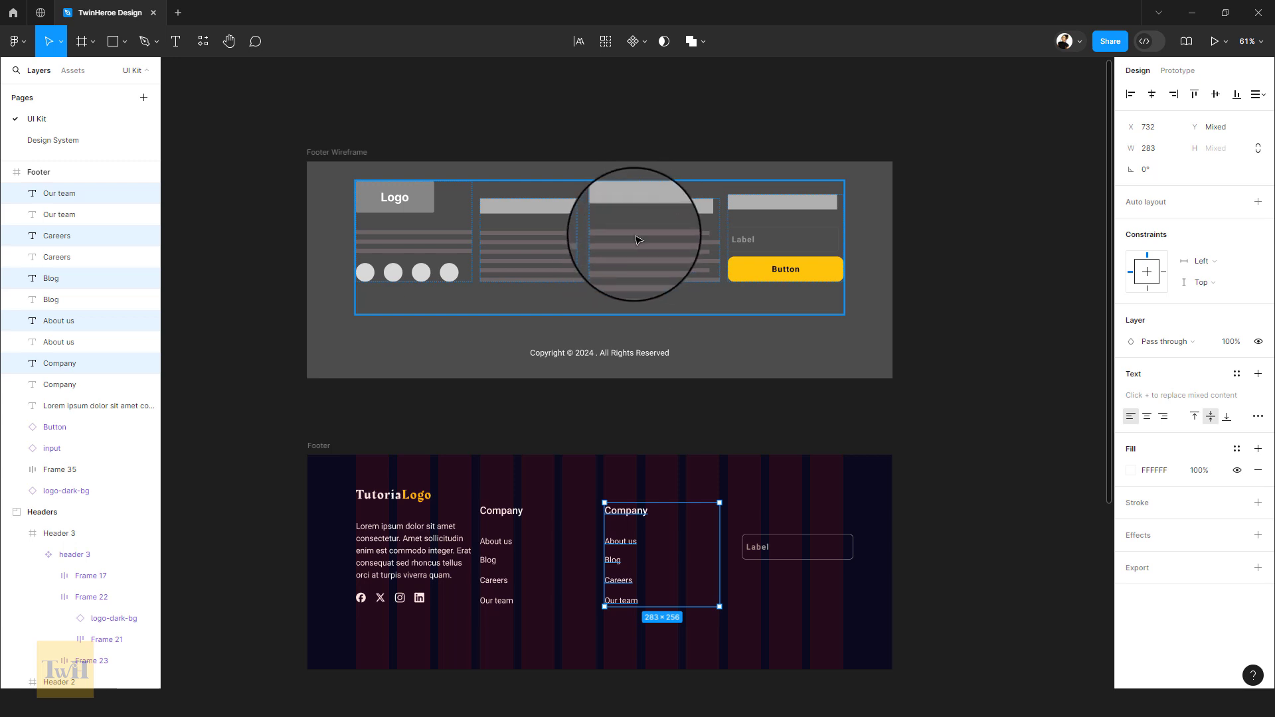
scroll(600, 425, "up", 5)
scroll(601, 436, "down", 3)
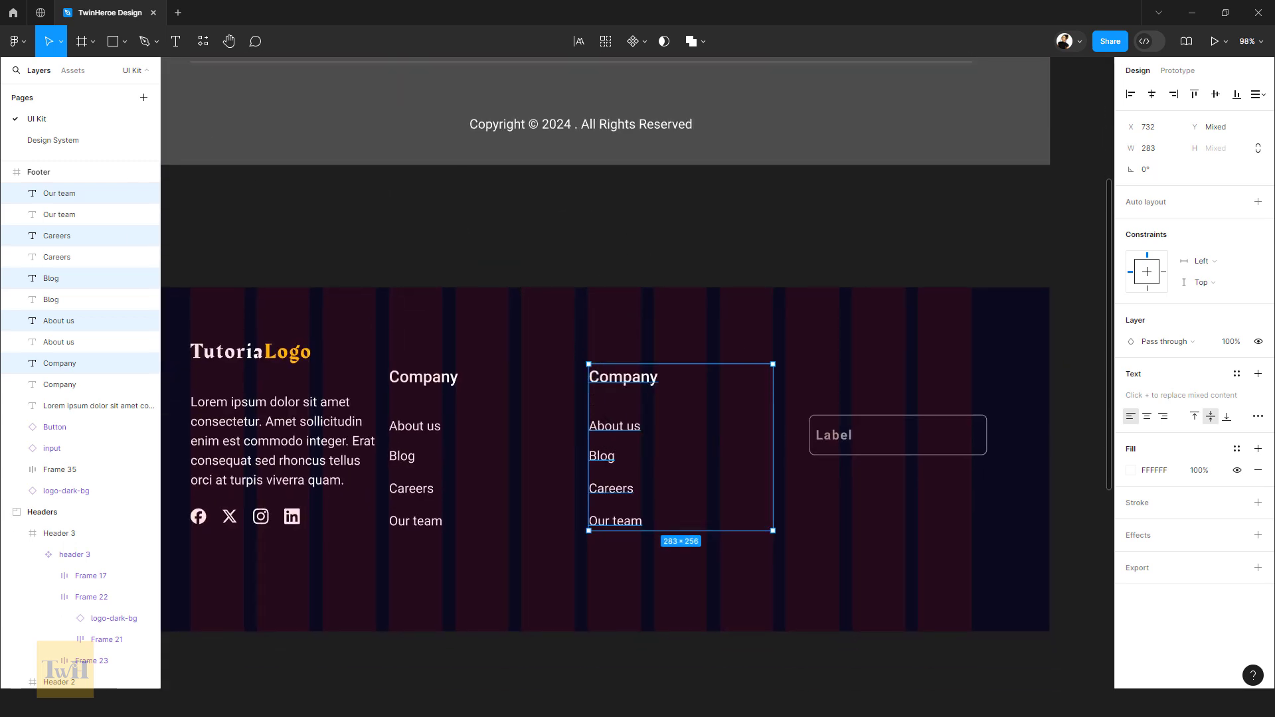
- Change the duplicated column's heading to "Legal information" and its first link to "Privacy policy"
double_click(631, 377)
type("Legal informatio")
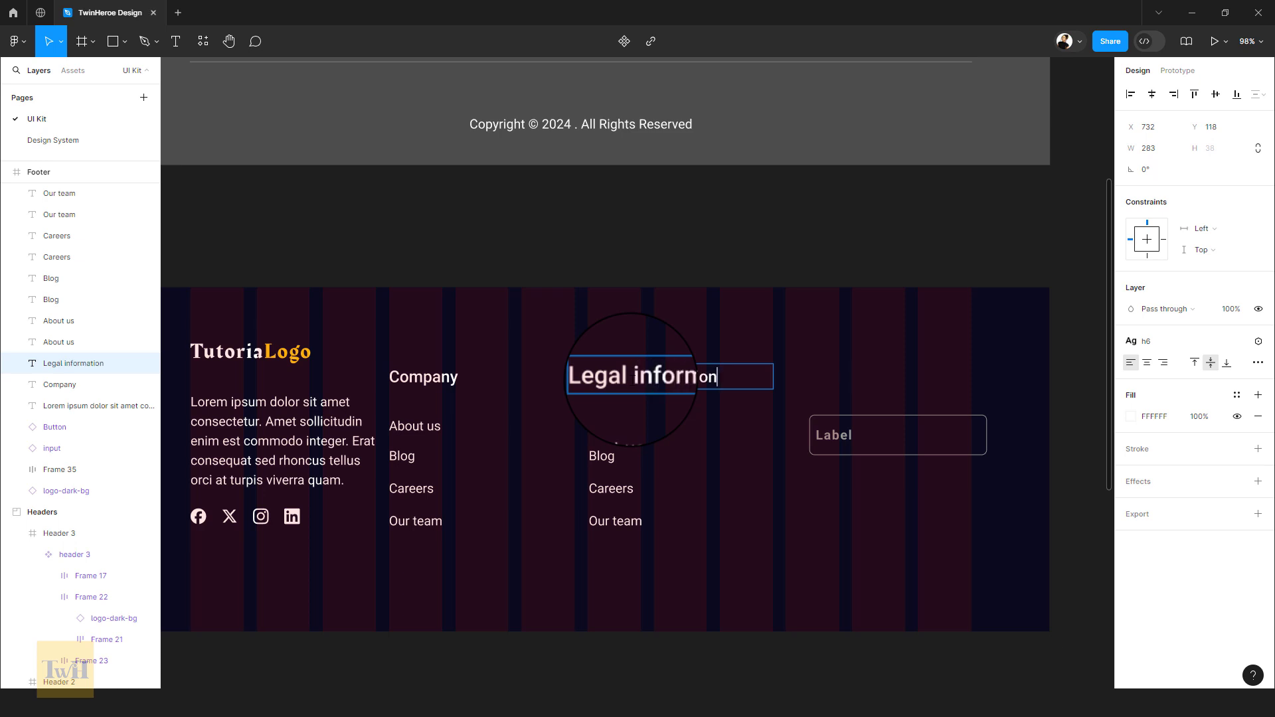
left_click(620, 427)
type("acy policy")
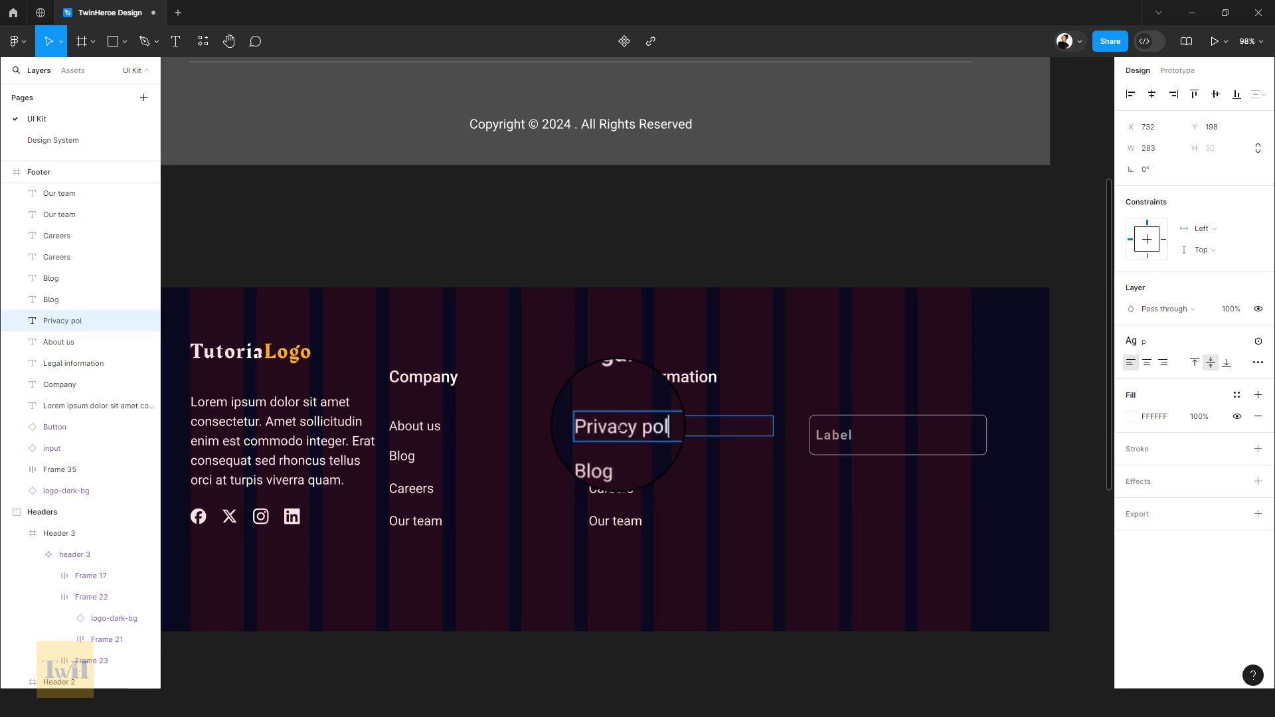
- Change the Legal information column's Blog and Careers links to "Term of use" and "Terms and conditions", and delete its Our team link
double_click(634, 458)
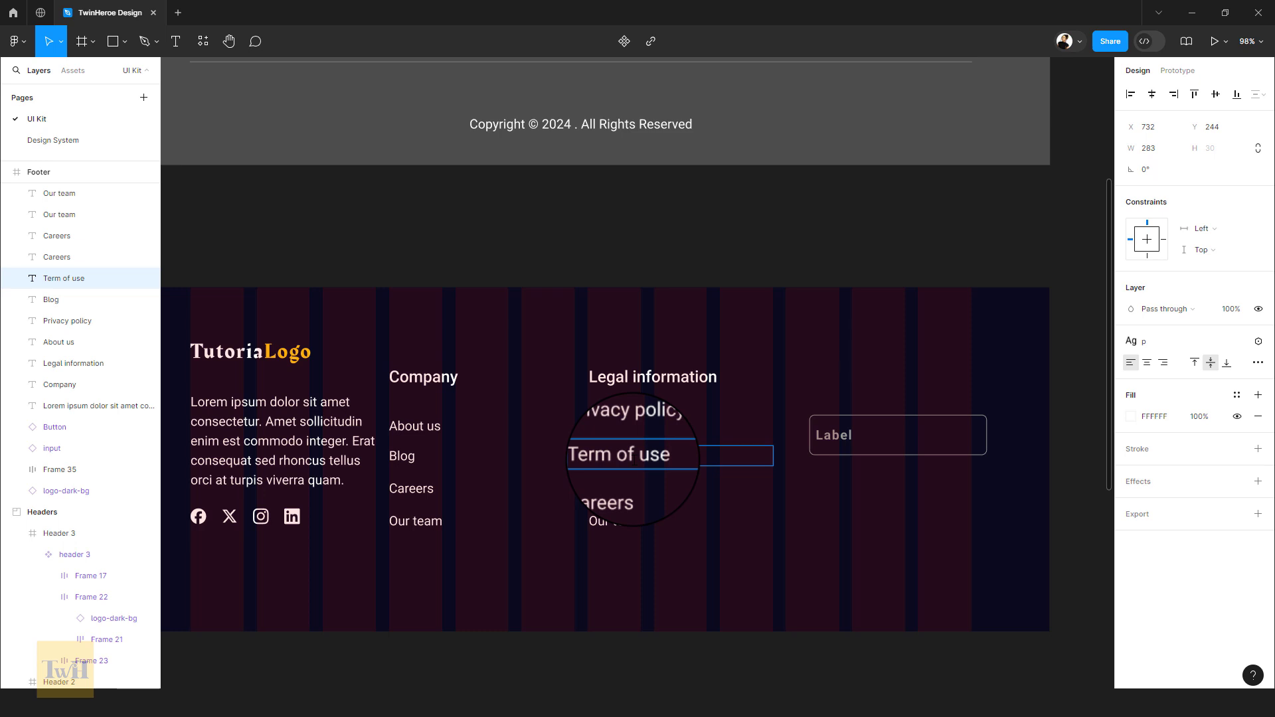
double_click(630, 488)
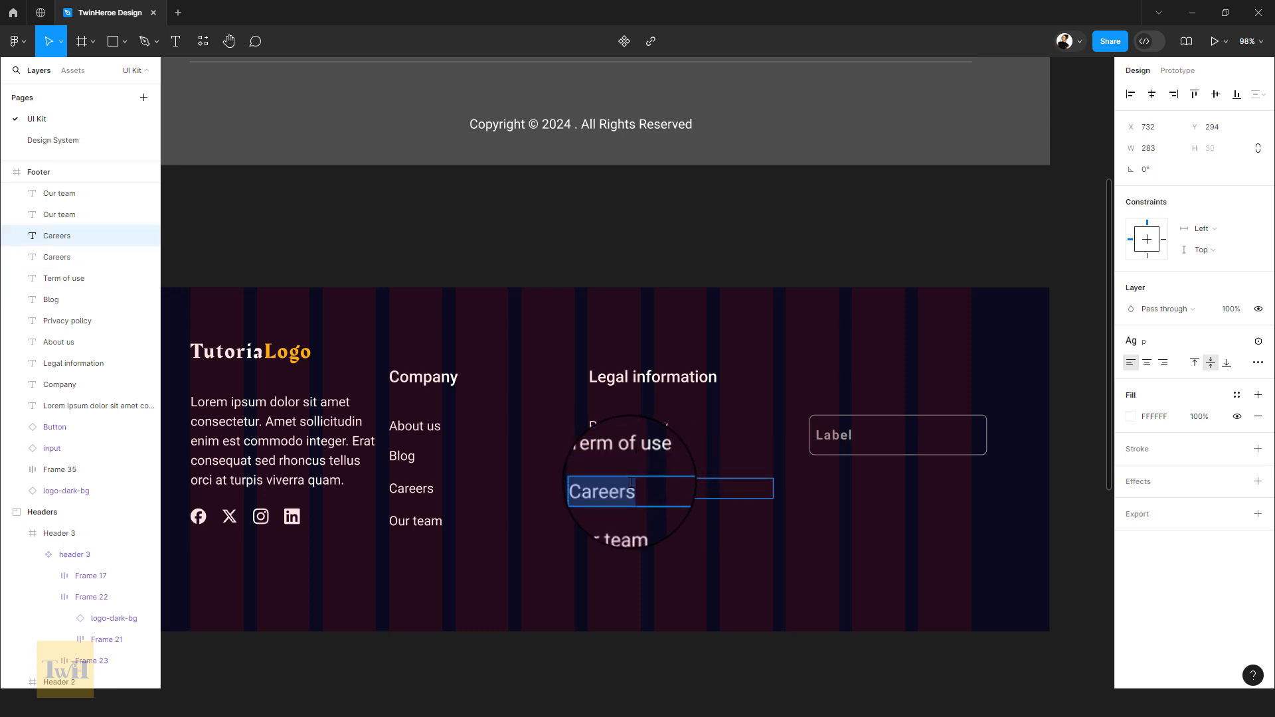
type("Terms and conditions")
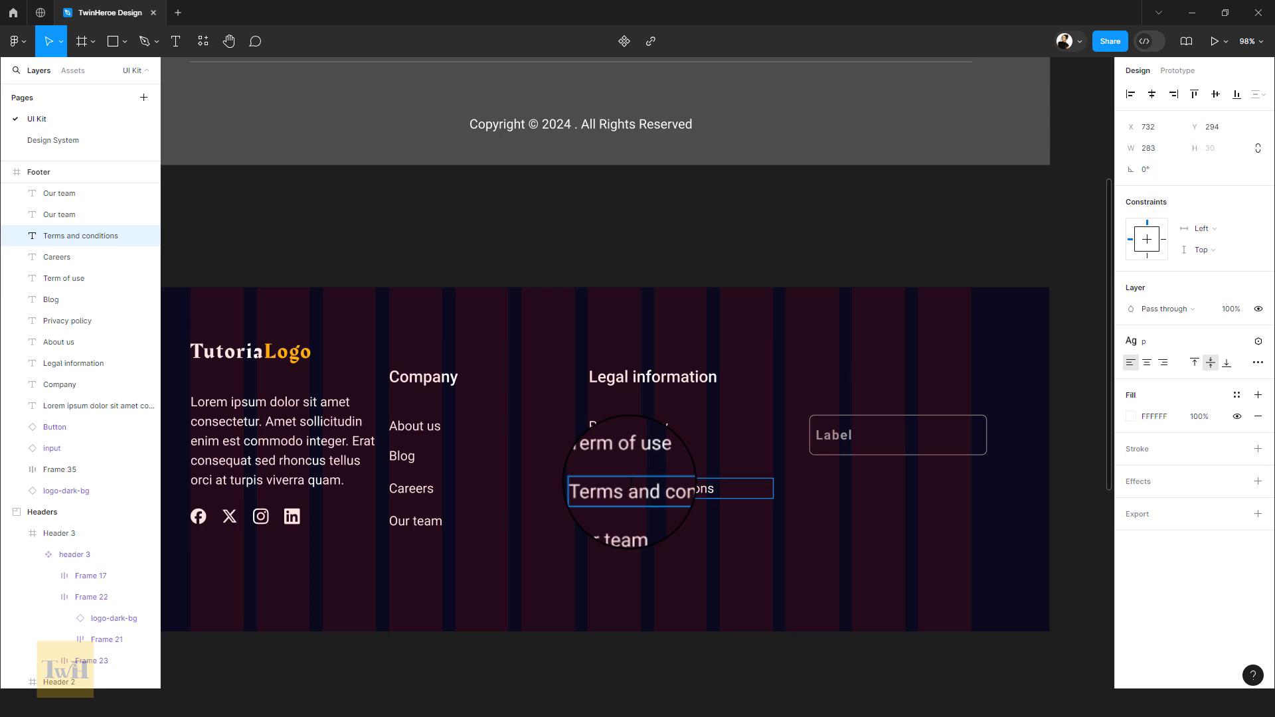
left_click_drag(629, 482, 664, 509)
key("Delete")
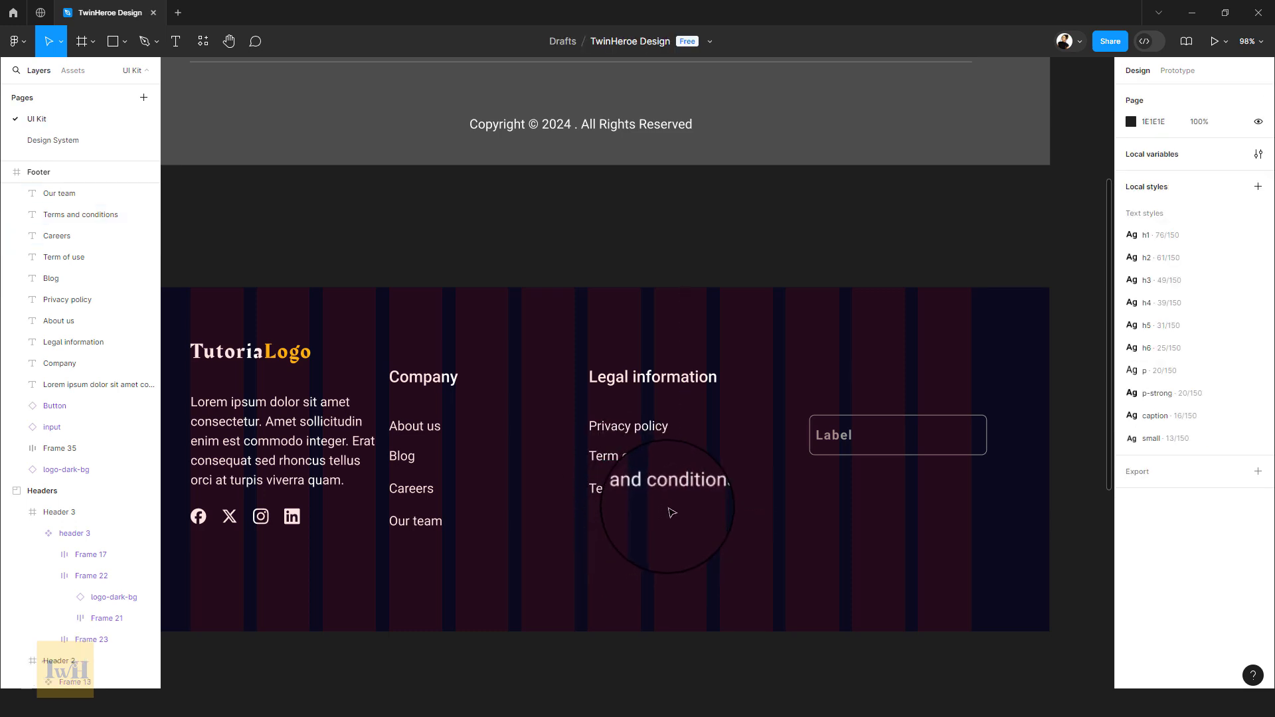
- Move the Label input field to X 1035, Y 137 in the fourth column and the button beneath it to X 1035, Y 244
scroll(887, 450, "up", 1)
scroll(887, 449, "down", 5)
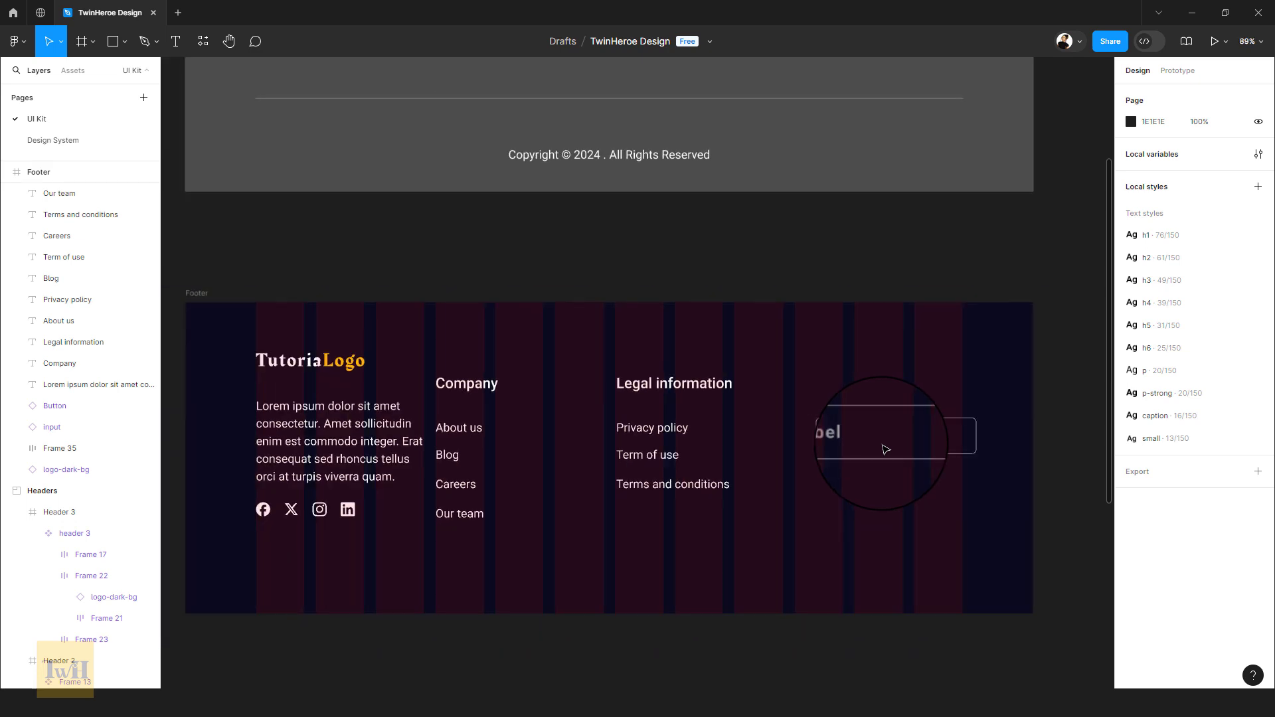
left_click(856, 439)
left_click_drag(857, 440, 850, 418)
left_click_drag(897, 542, 473, 362)
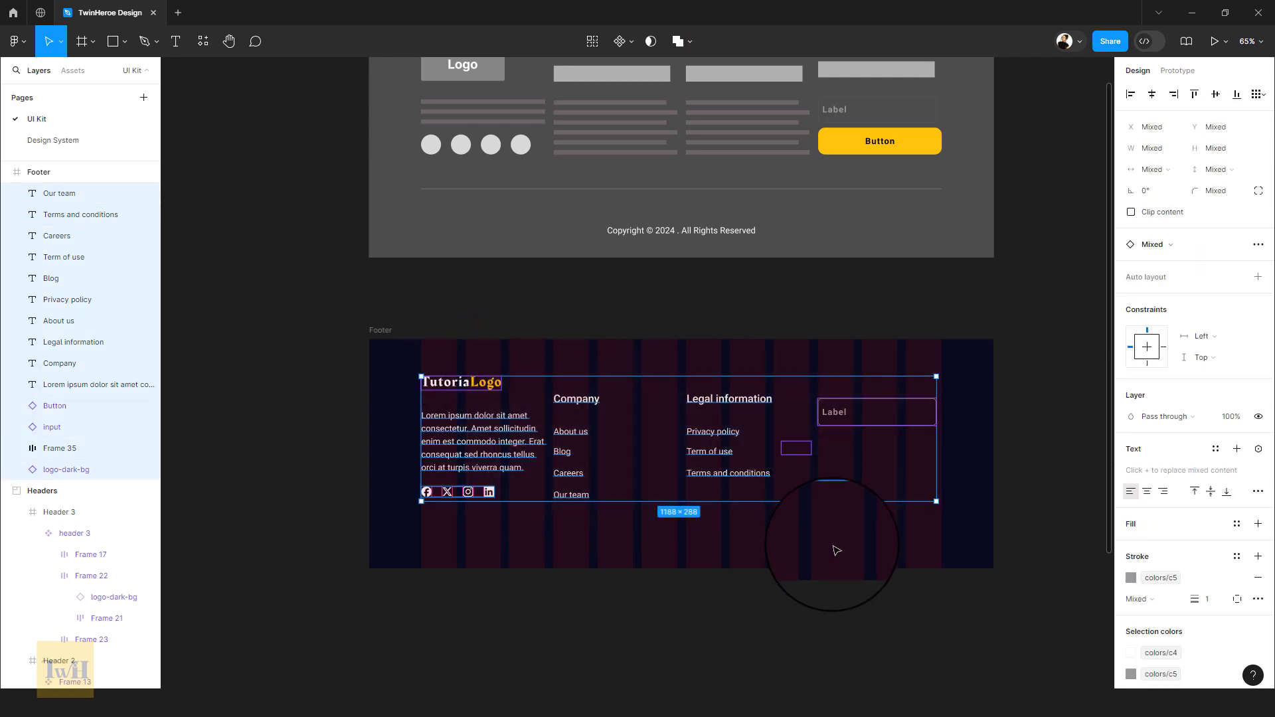
left_click(830, 544)
mouse_move(801, 452)
left_mouse_down()
mouse_move(840, 456)
mouse_move(805, 469)
left_mouse_up()
scroll(835, 456, "up", 5)
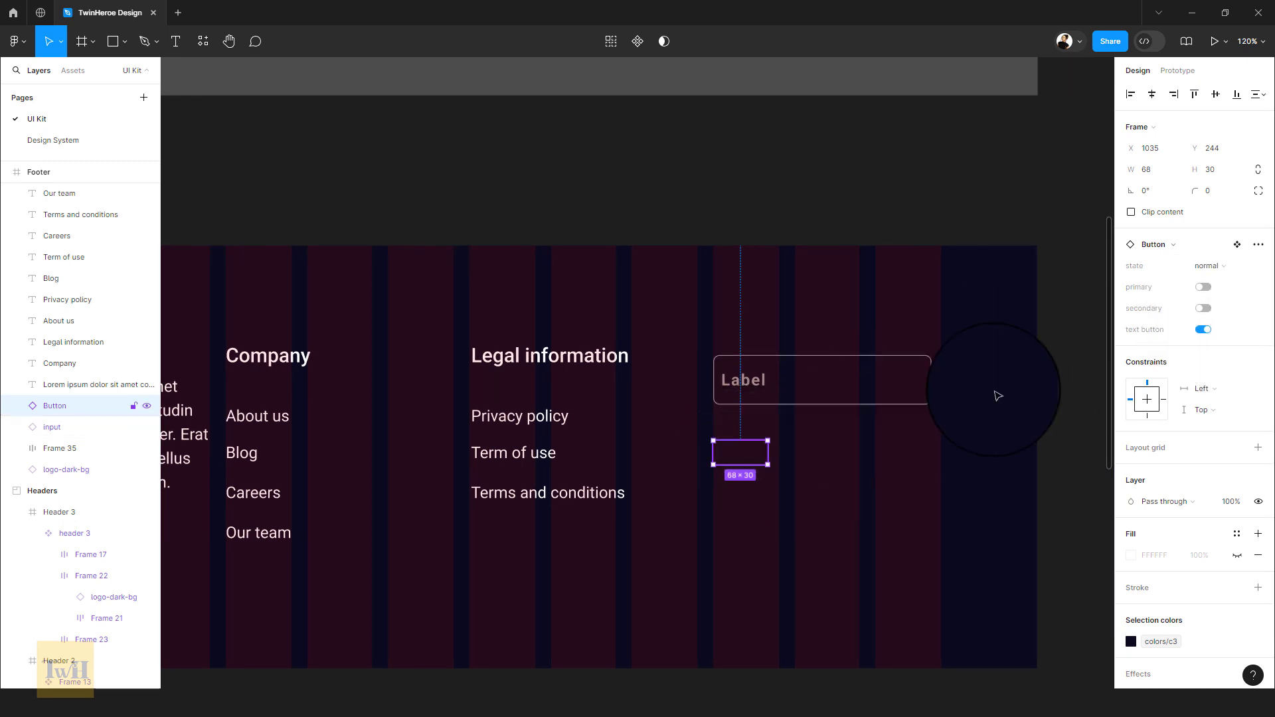
- Switch the button beneath the input field to its secondary variant
left_click(1203, 288)
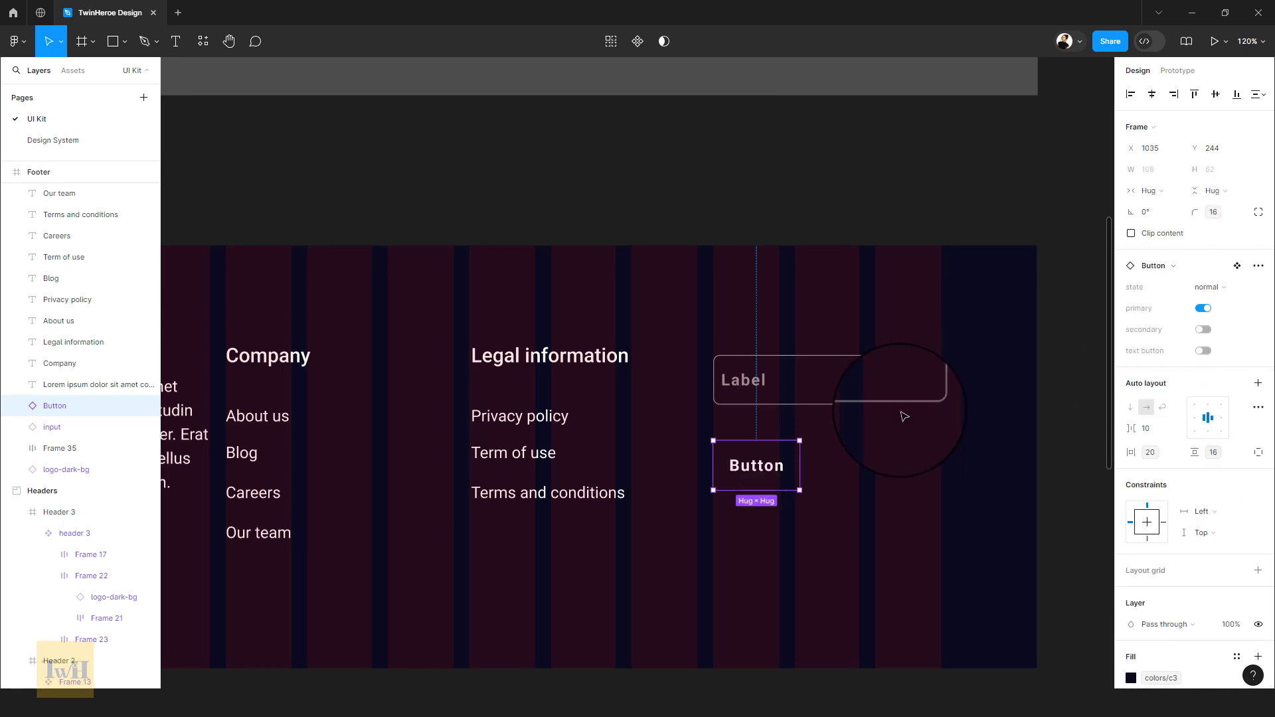
left_click(1203, 330)
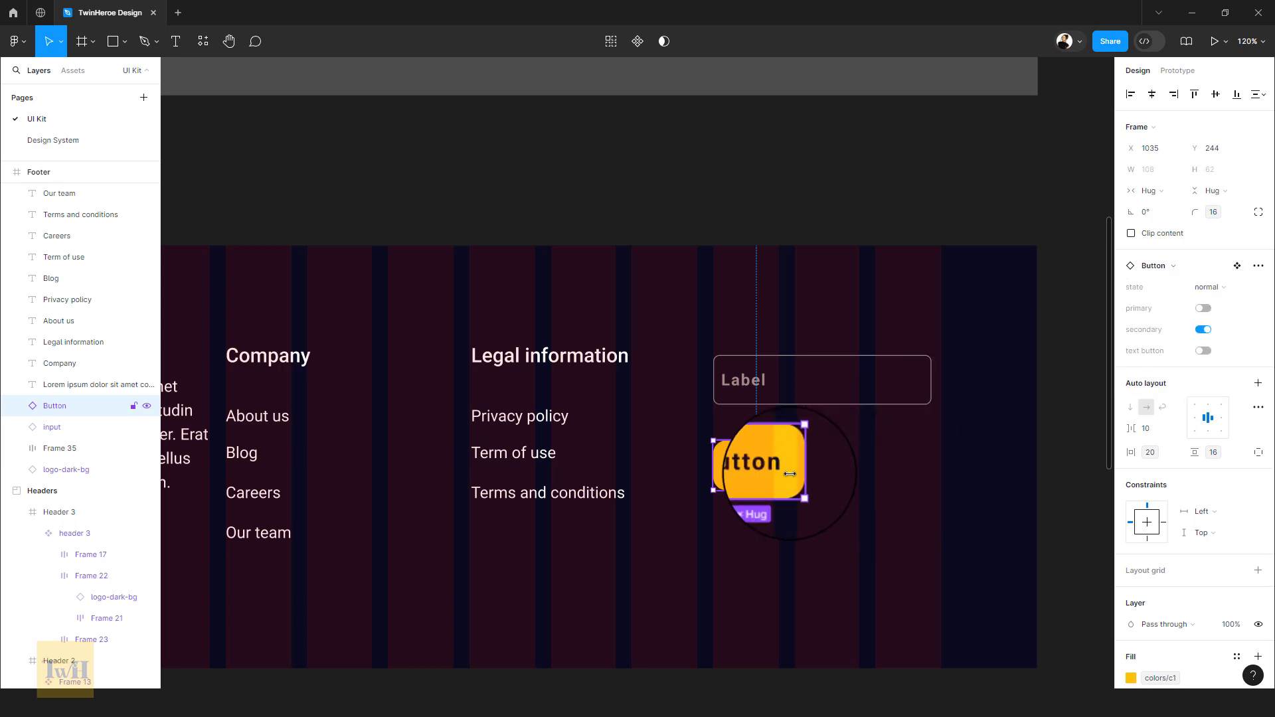
scroll(791, 478, "down", 1)
scroll(792, 478, "down", 3)
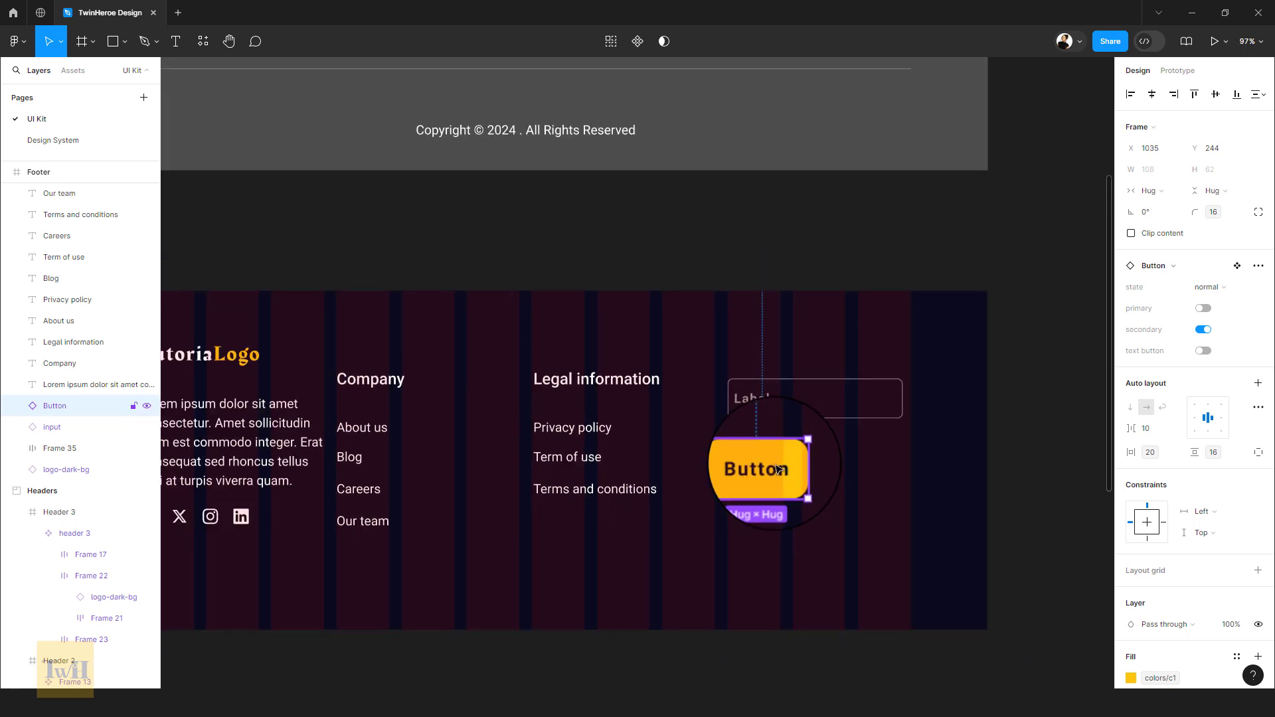
- Select the input field and button together and move them lower in the fourth column with a 16 gap between them
left_click(771, 433)
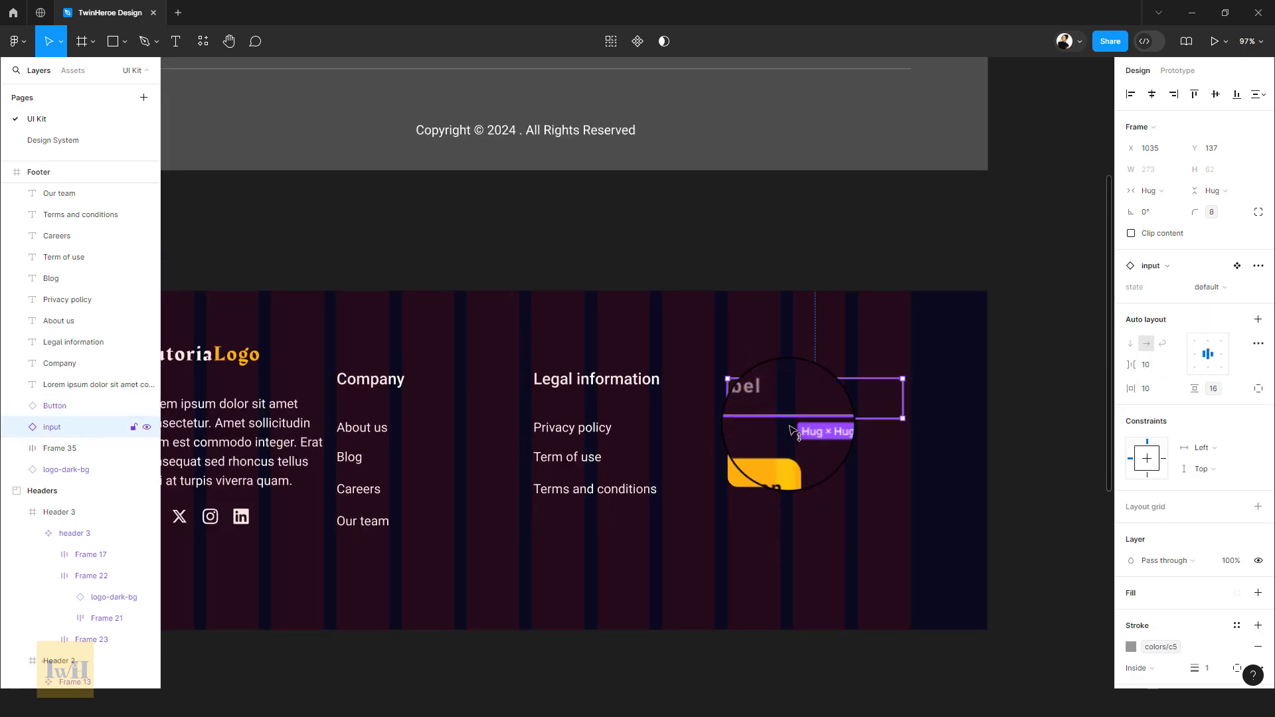
left_click(768, 450, "shift")
left_click_drag(789, 412, 791, 437)
scroll(797, 439, "down", 5)
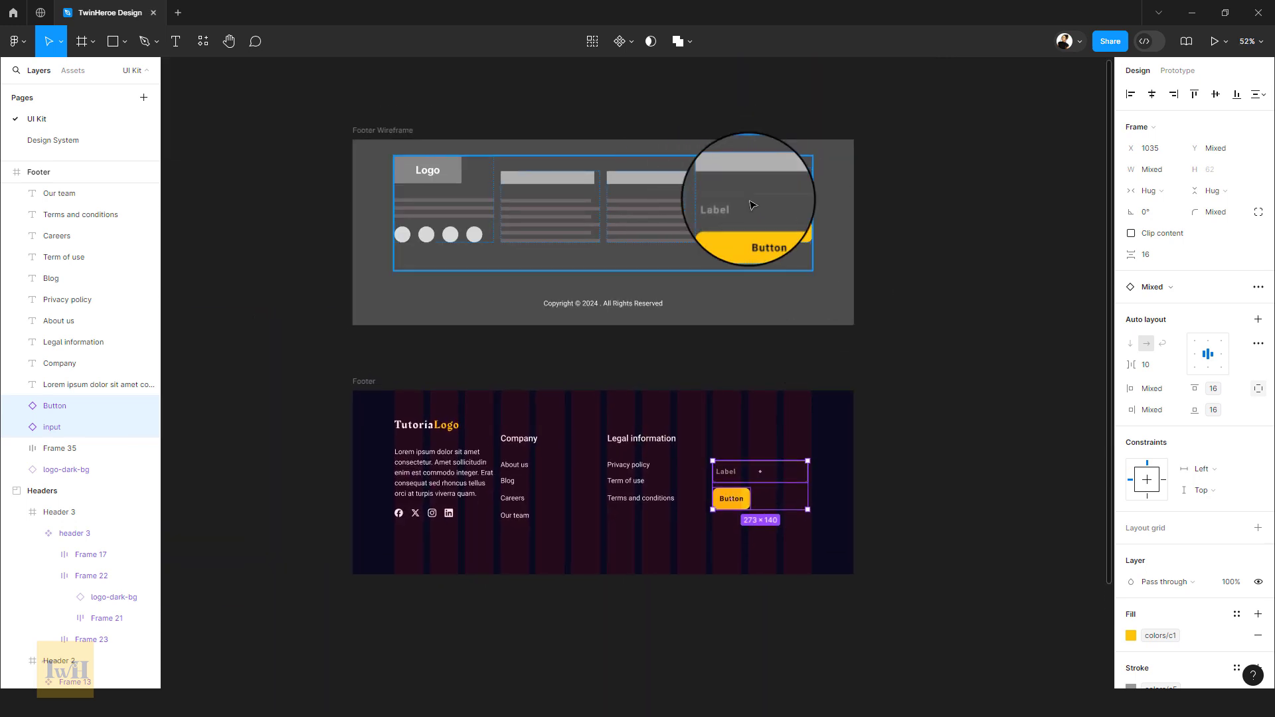
scroll(757, 400, "up", 5)
- Duplicate the Legal information heading to X 1035 above the input field and change its text to "Subscribe Now !"
left_click(548, 473)
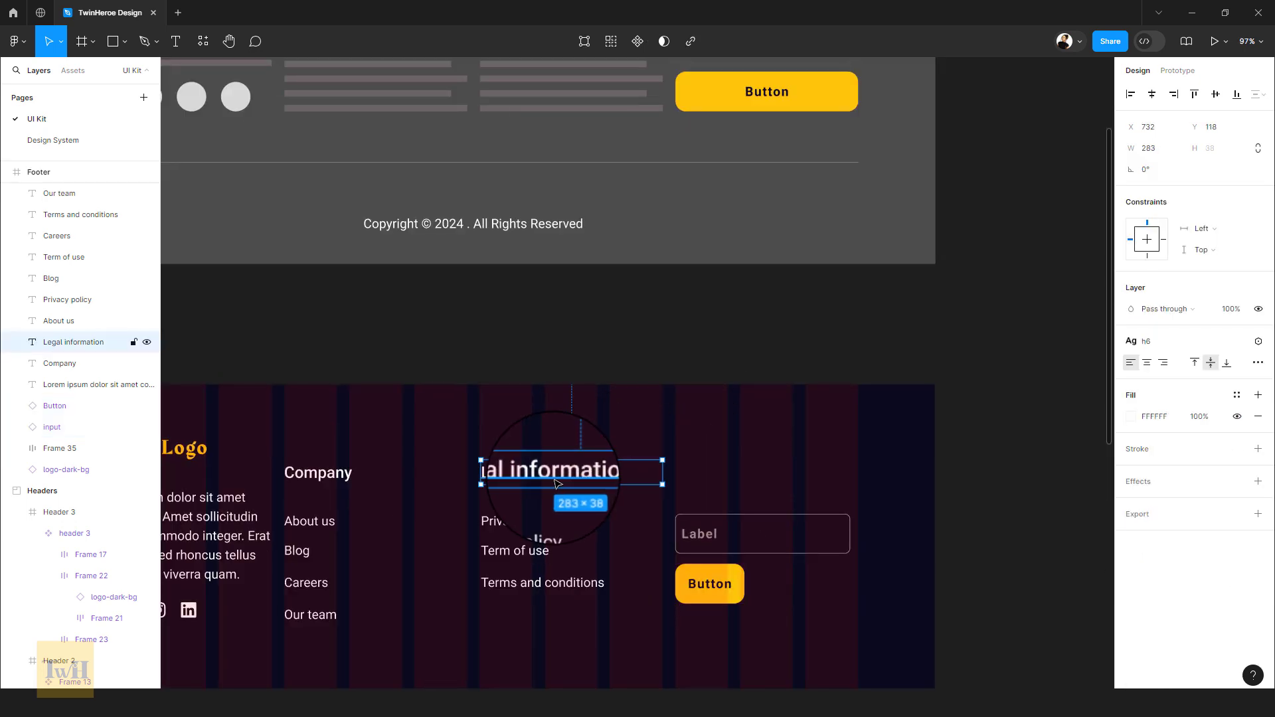
left_click_drag(560, 483, 749, 478, "alt")
double_click(748, 476)
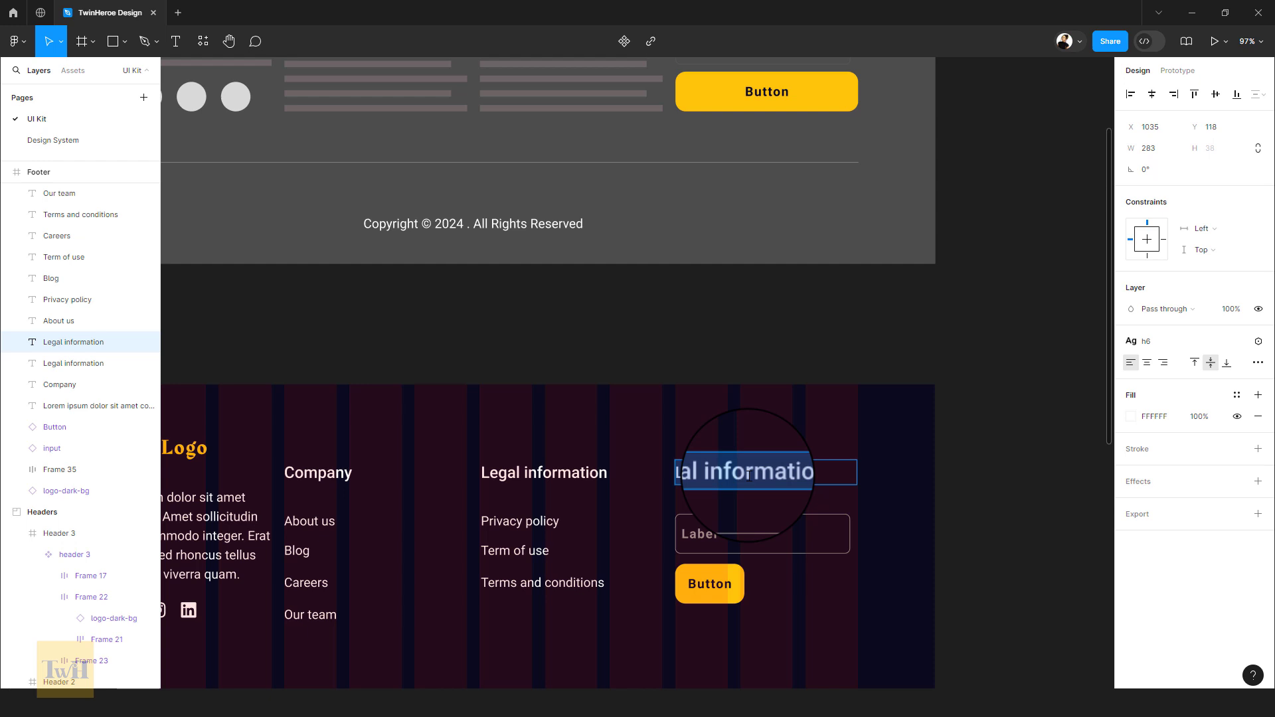
type("Subscribe Now !")
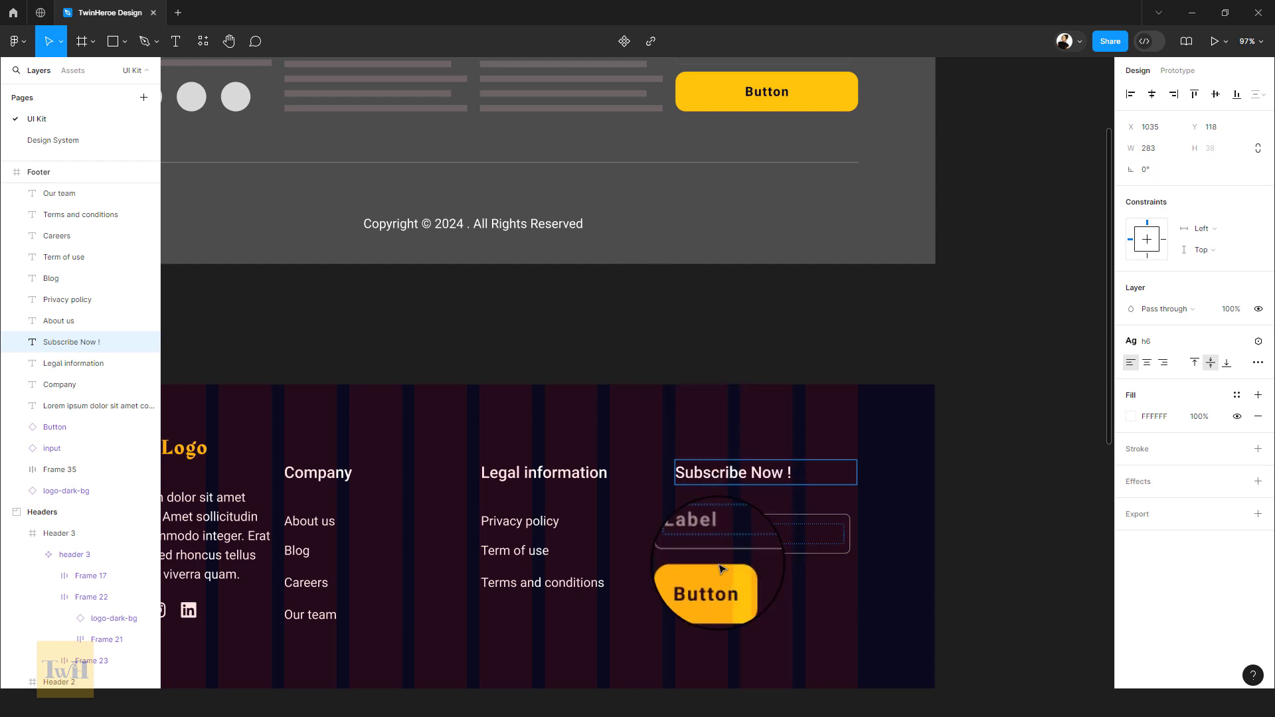
- Change the input field's label to "Email" and widen the button to 273 to match the input's width
double_click(711, 535)
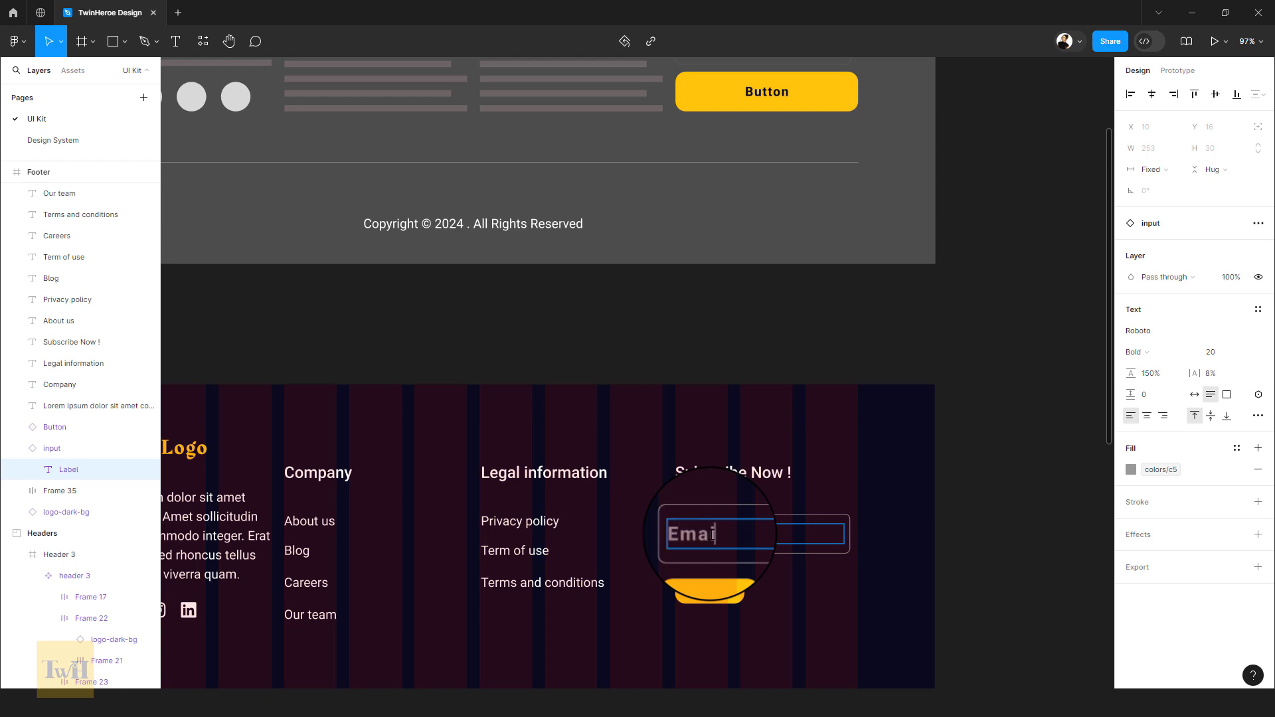
left_click(710, 583)
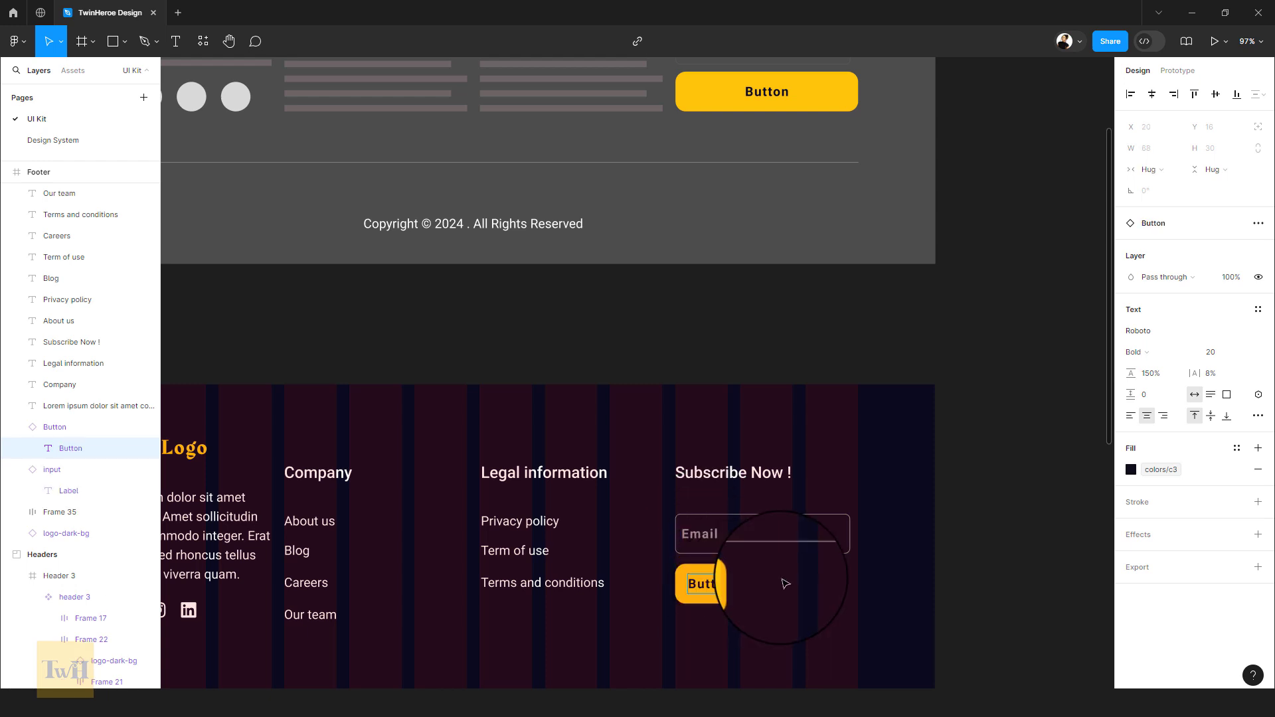
left_click_drag(743, 584, 854, 583)
scroll(853, 582, "up", 10)
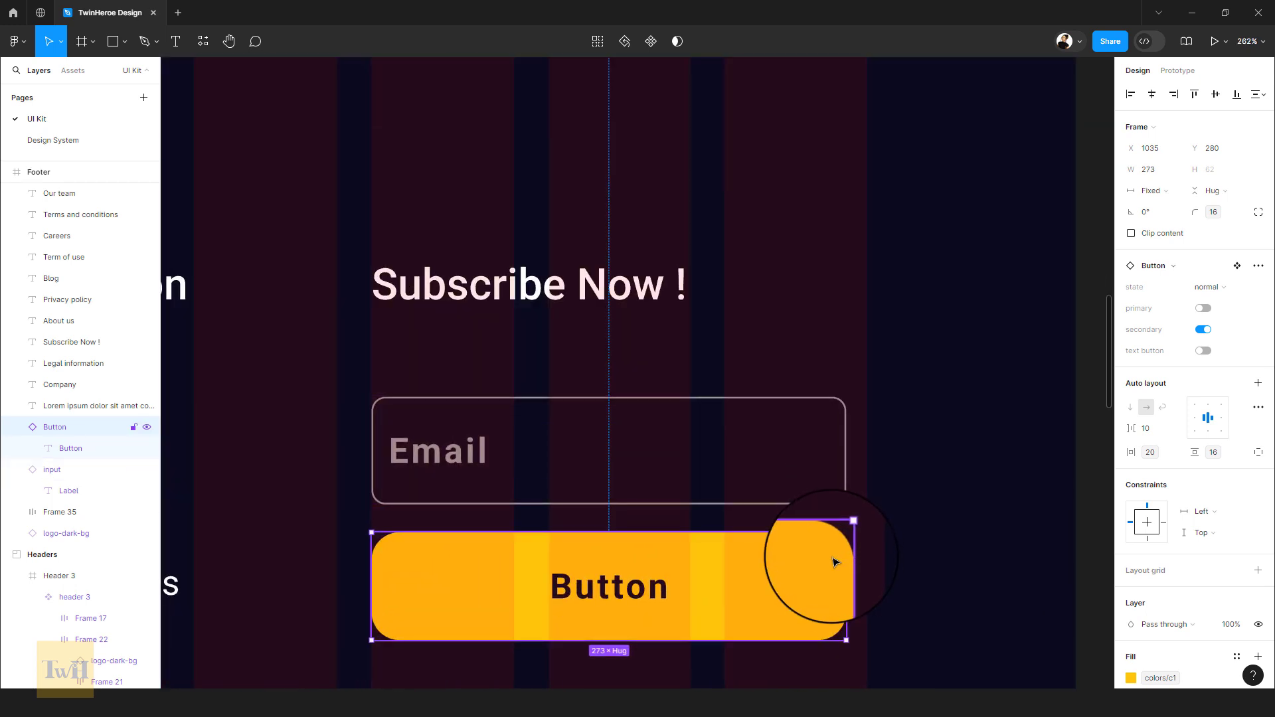
scroll(837, 563, "down", 6)
- Change the yellow button's label to "Subscribe"
double_click(705, 583)
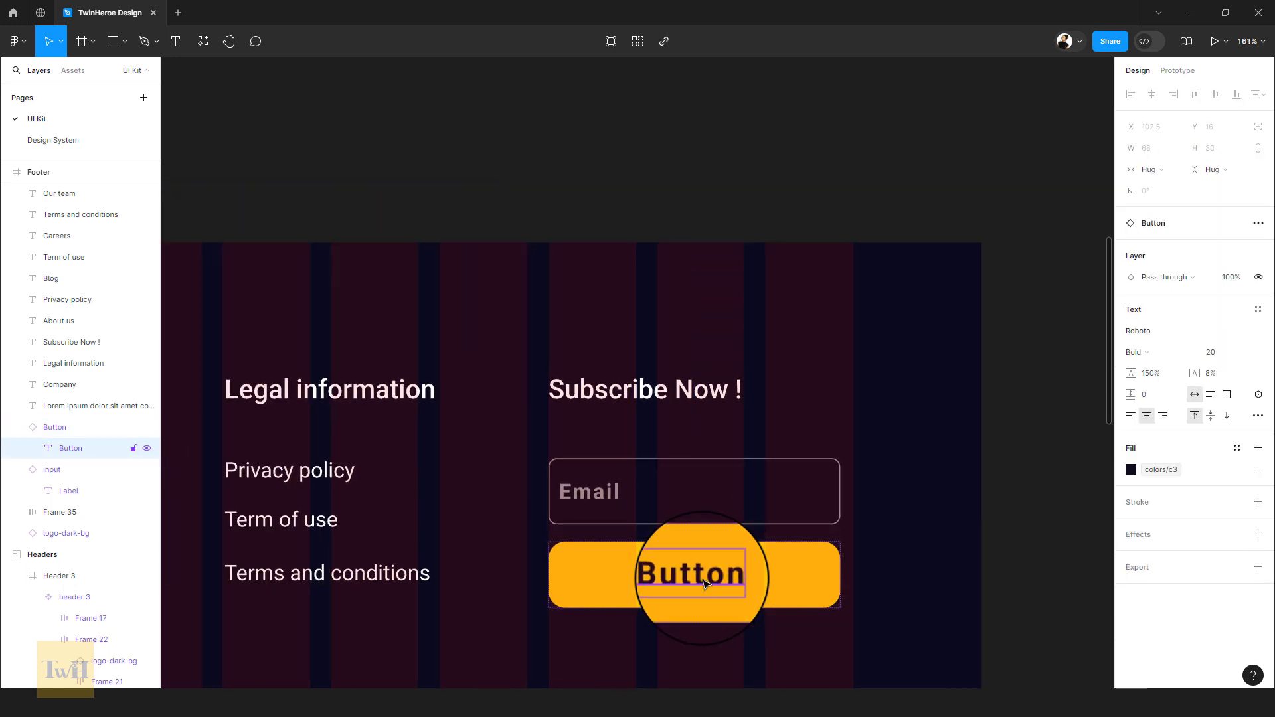
double_click(703, 578)
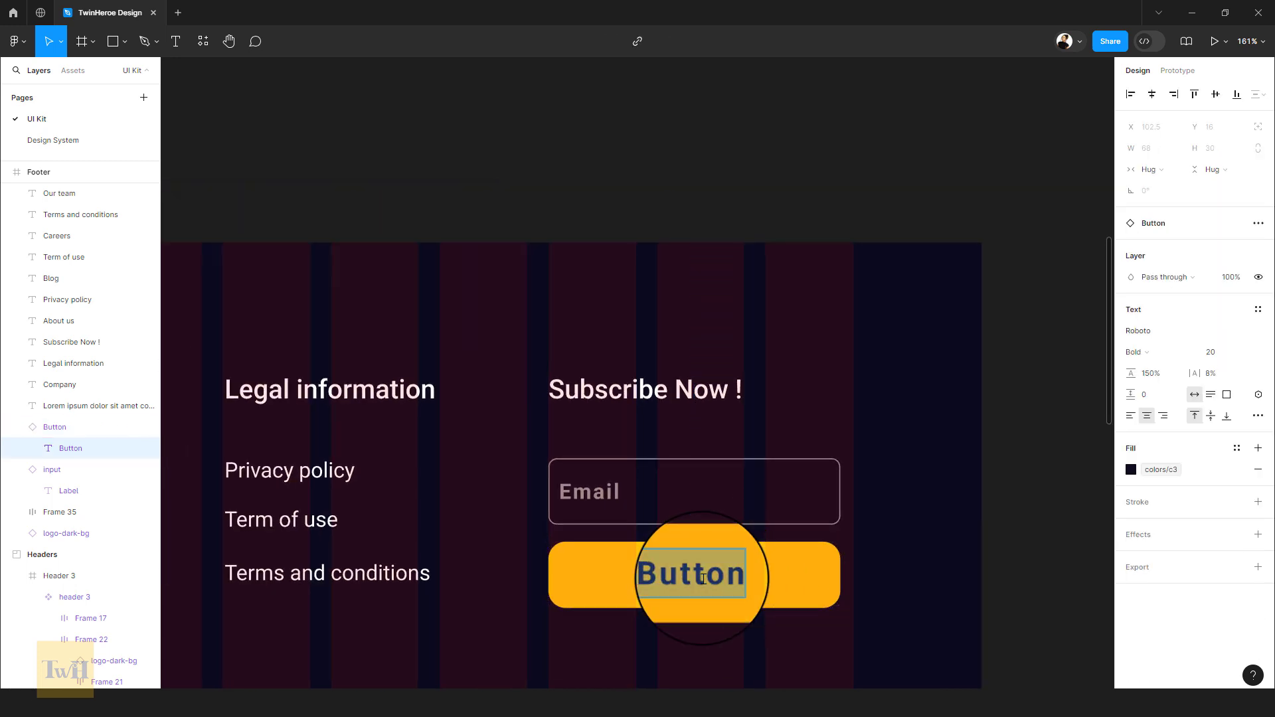
type("Subscribe")
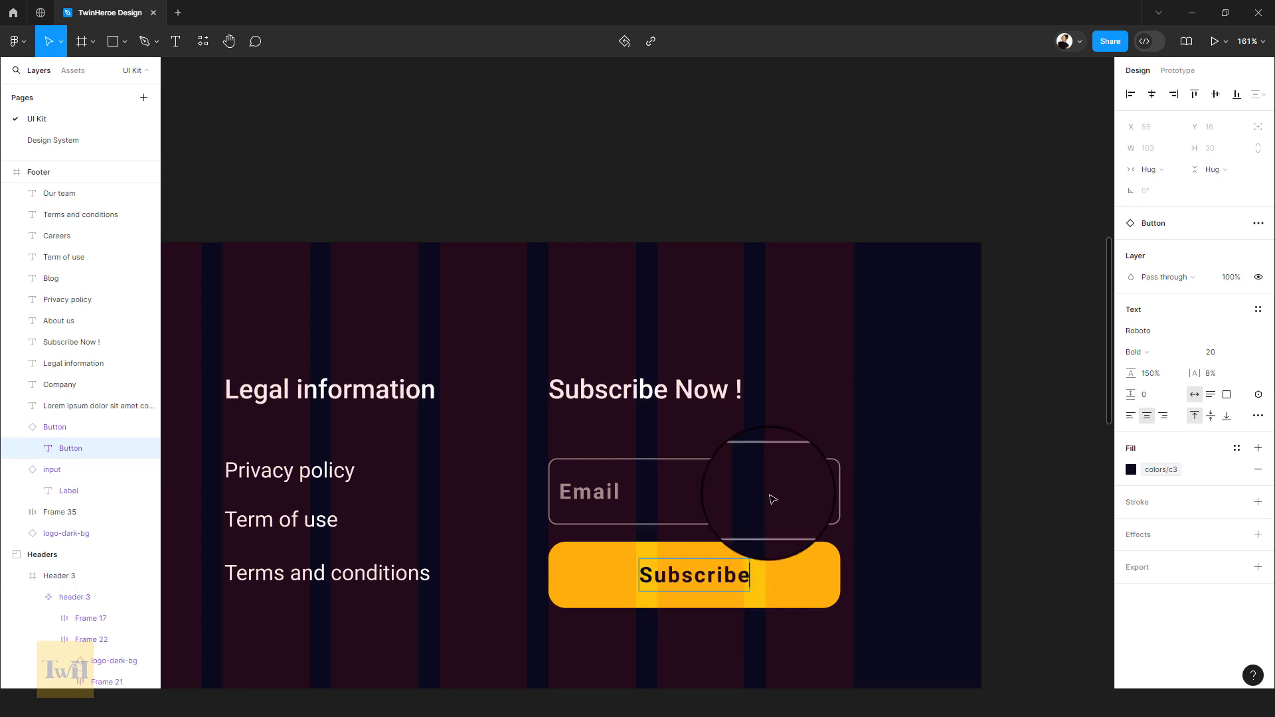
key("Escape")
scroll(882, 436, "down", 5)
scroll(885, 439, "down", 3)
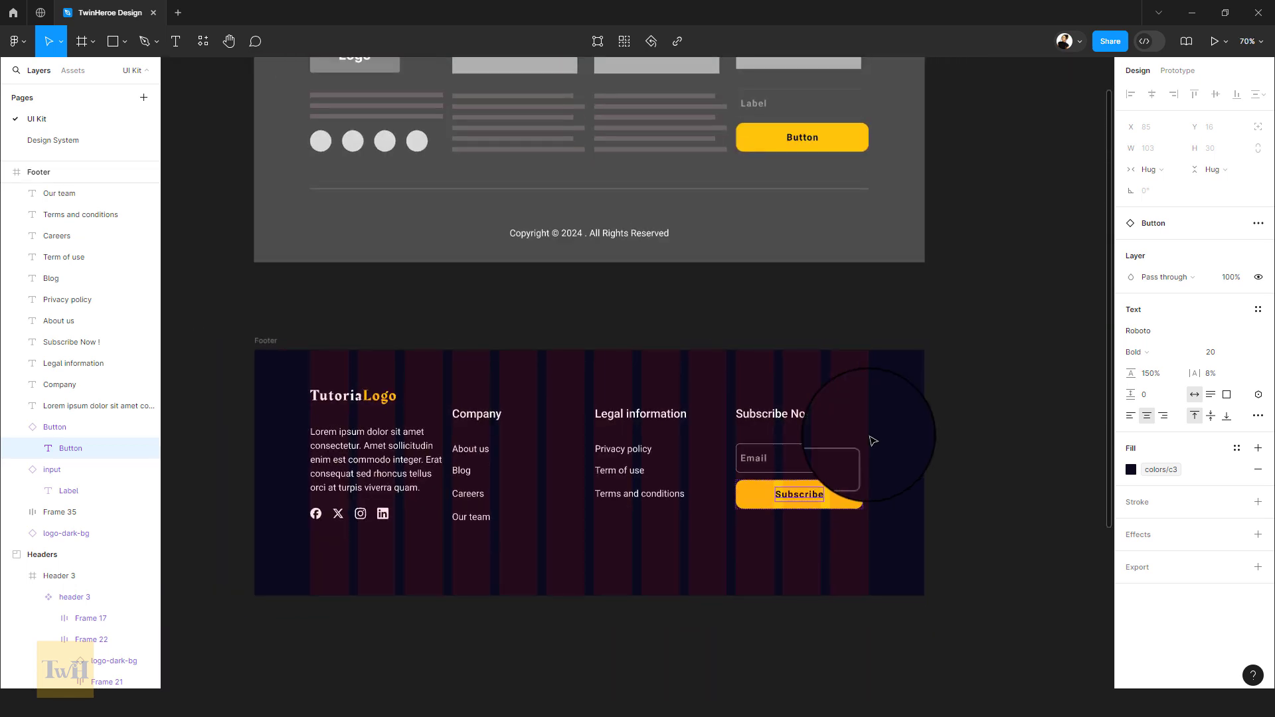
scroll(854, 401, "left", 3)
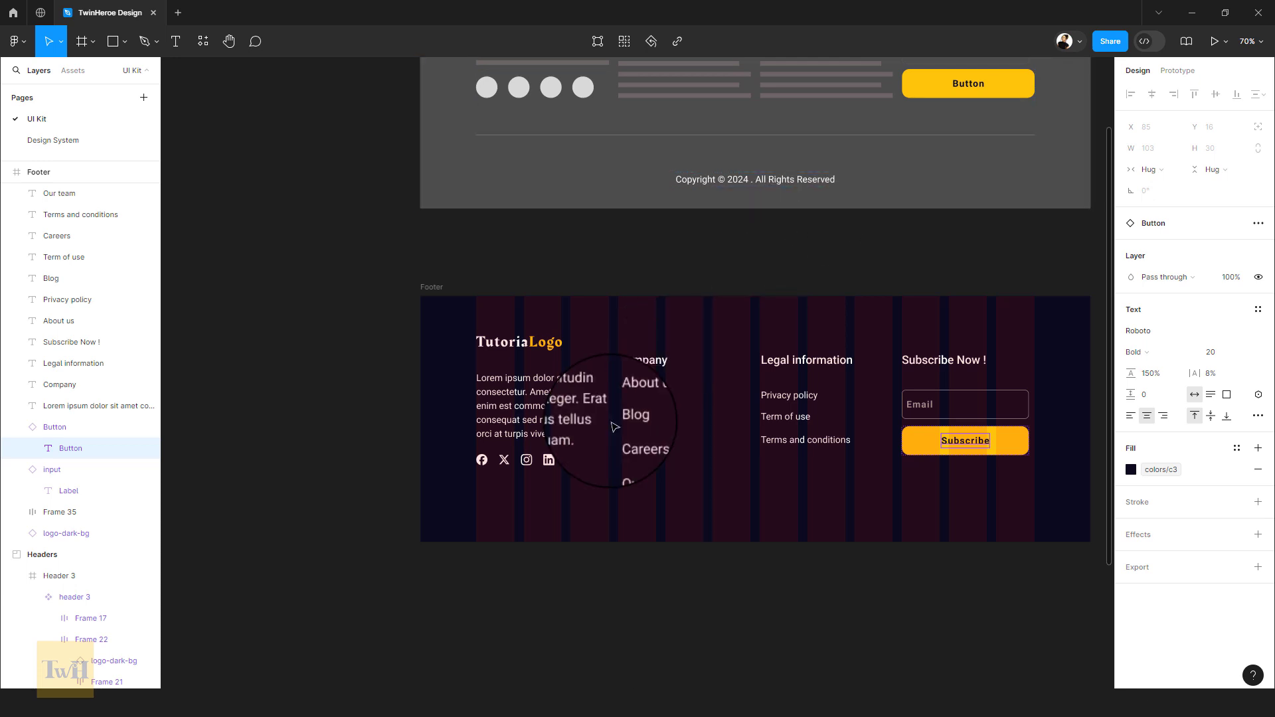
- Duplicate the Our team link further down to Y 471 and replace its text with the wireframe's "Copyright © 2024 . All Rights Reserved"
left_click(764, 178)
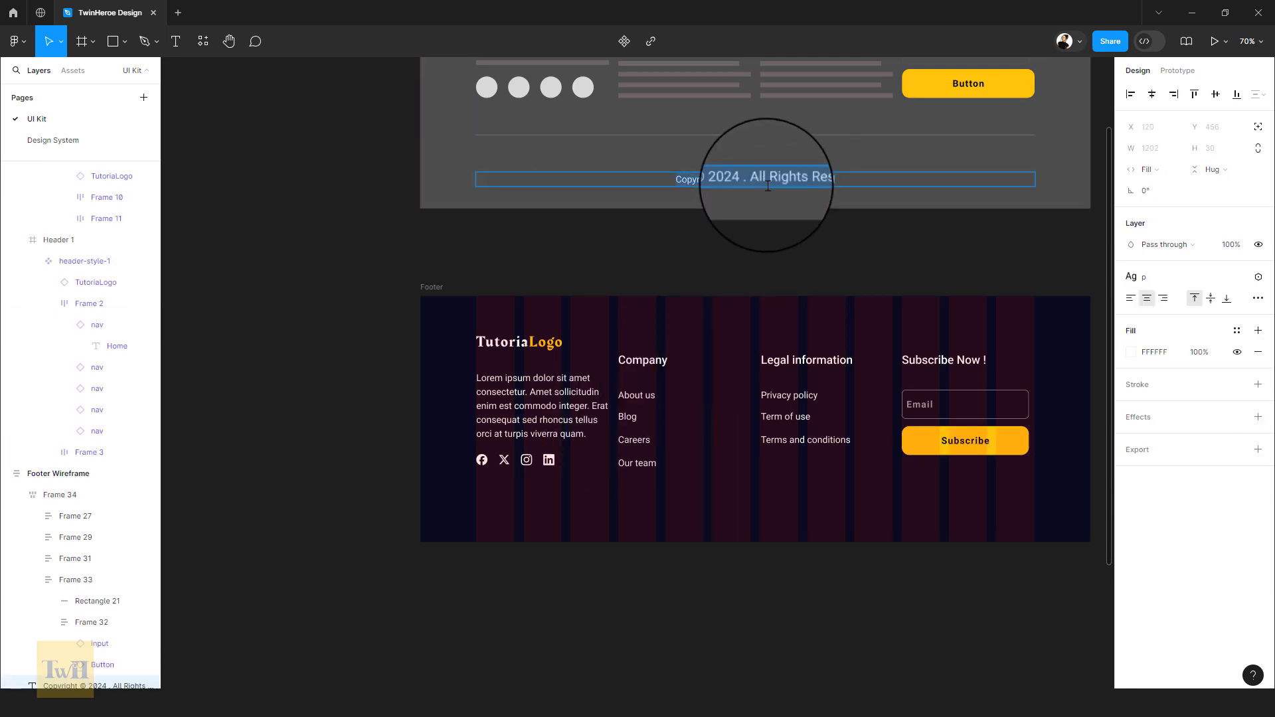
key("Escape")
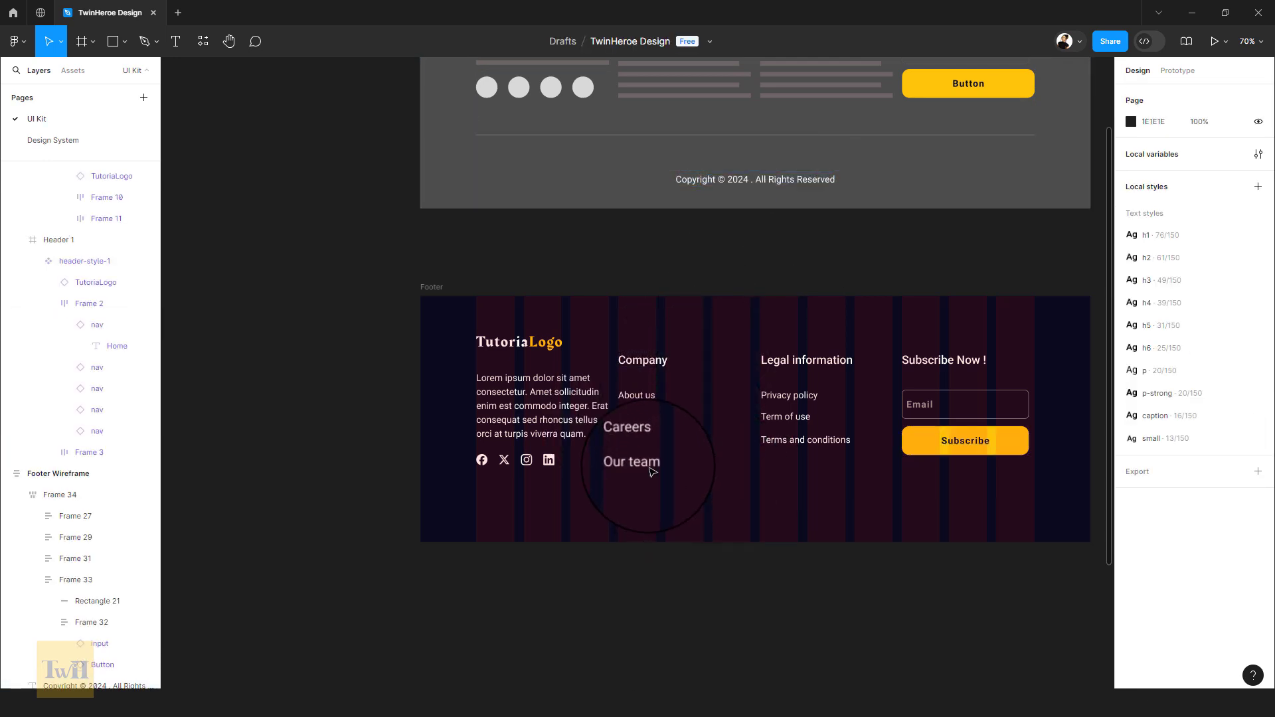
left_click(636, 463)
left_click_drag(656, 478, 656, 522)
double_click(656, 522)
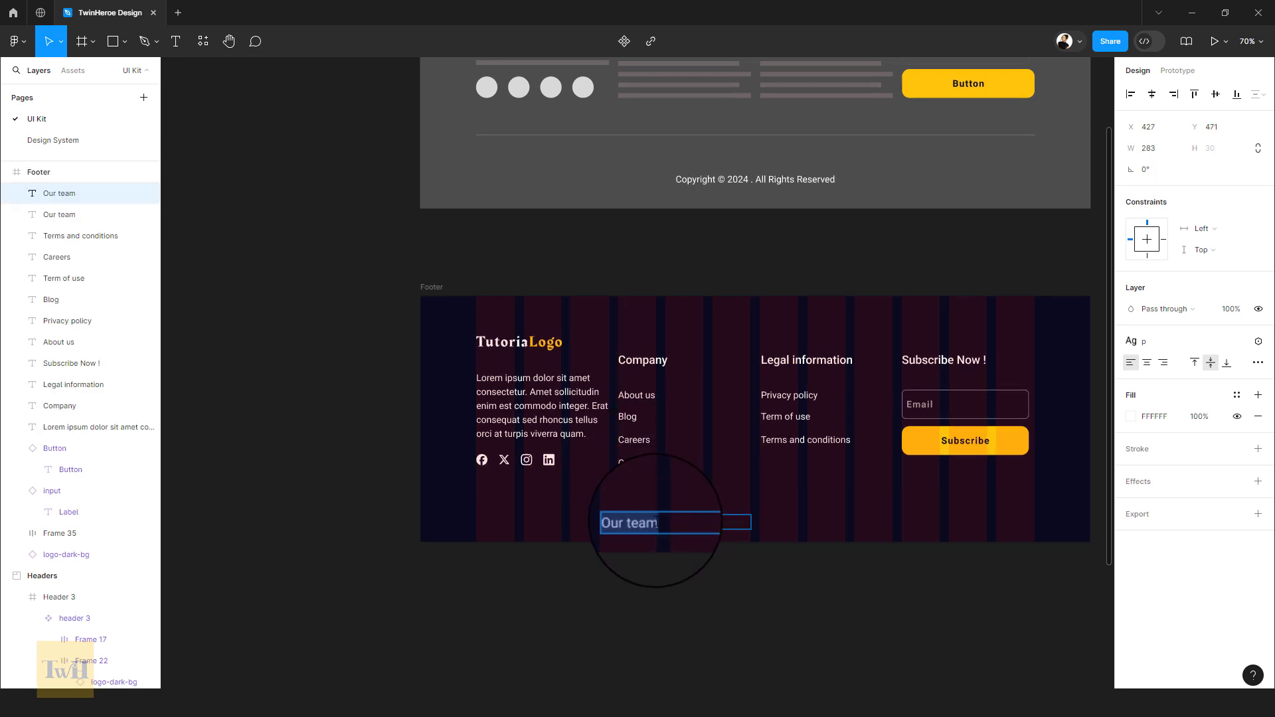
type("Copyright © 2024 . All Rights Reserved")
key("Escape")
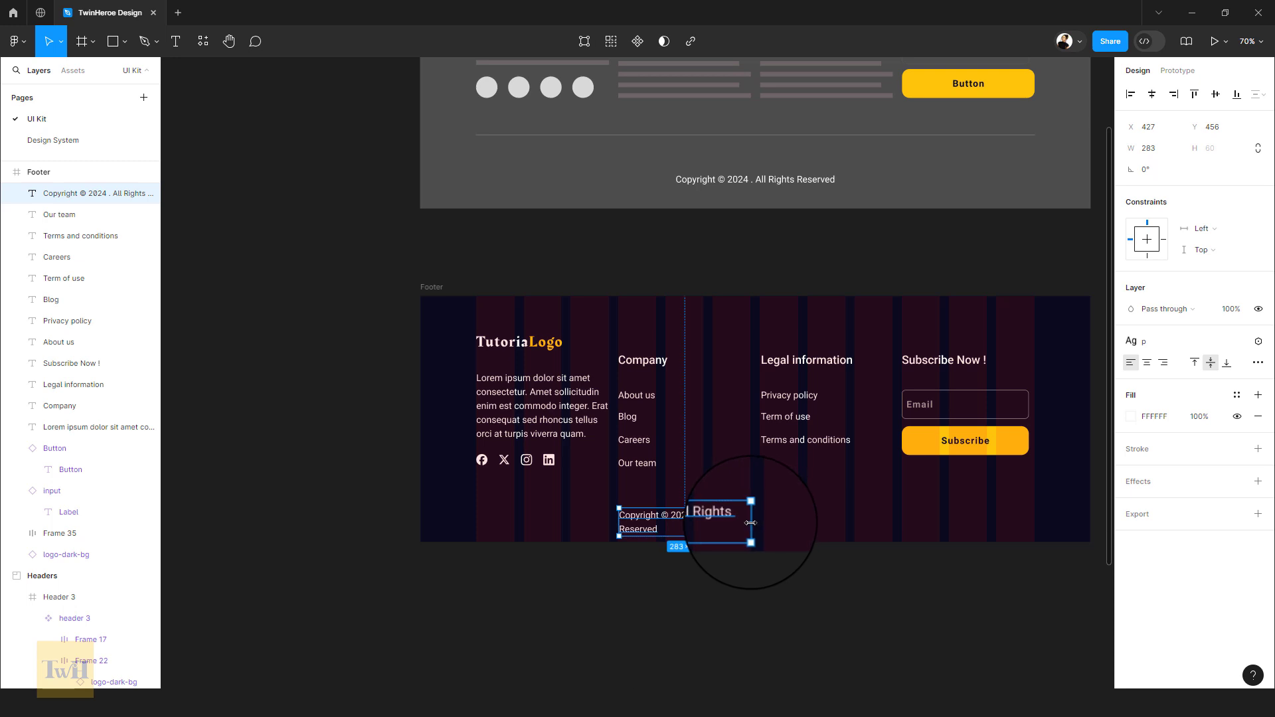
- Resize the copyright text box to a width of 343 so the text fits on one line
left_click_drag(751, 524, 765, 528)
left_click(800, 526)
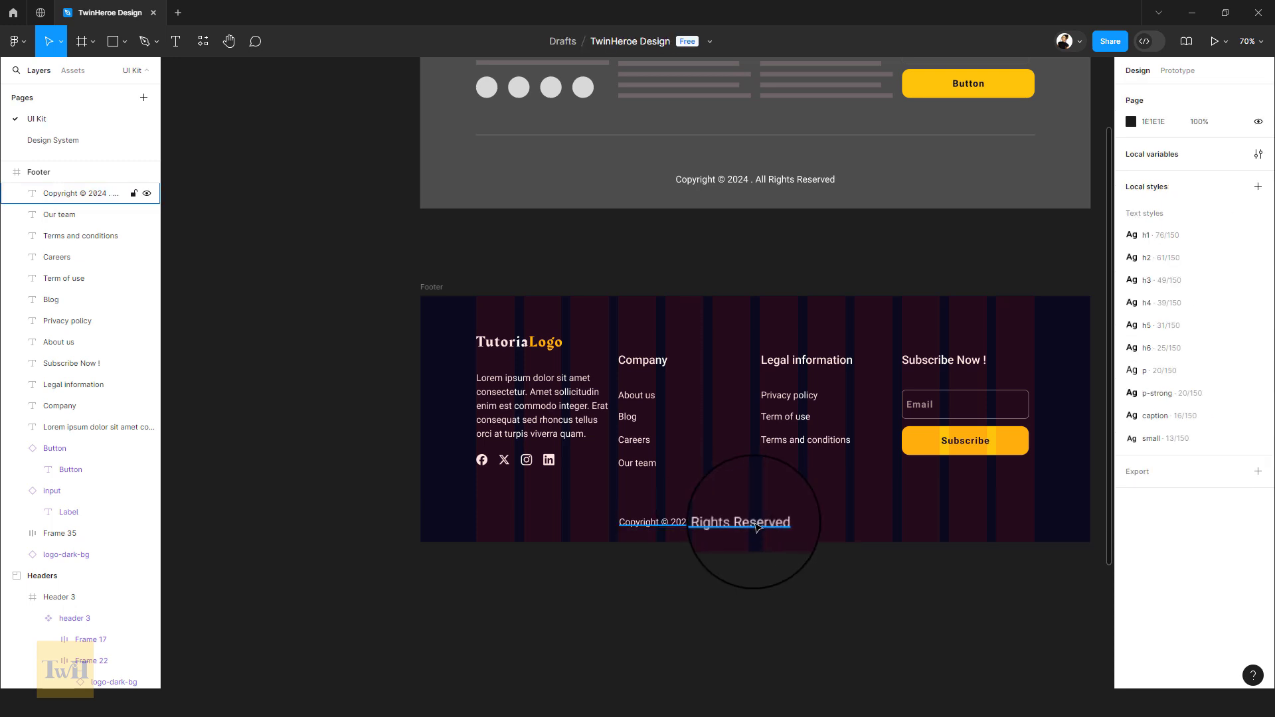
left_click(750, 523)
scroll(770, 501, "up", 3)
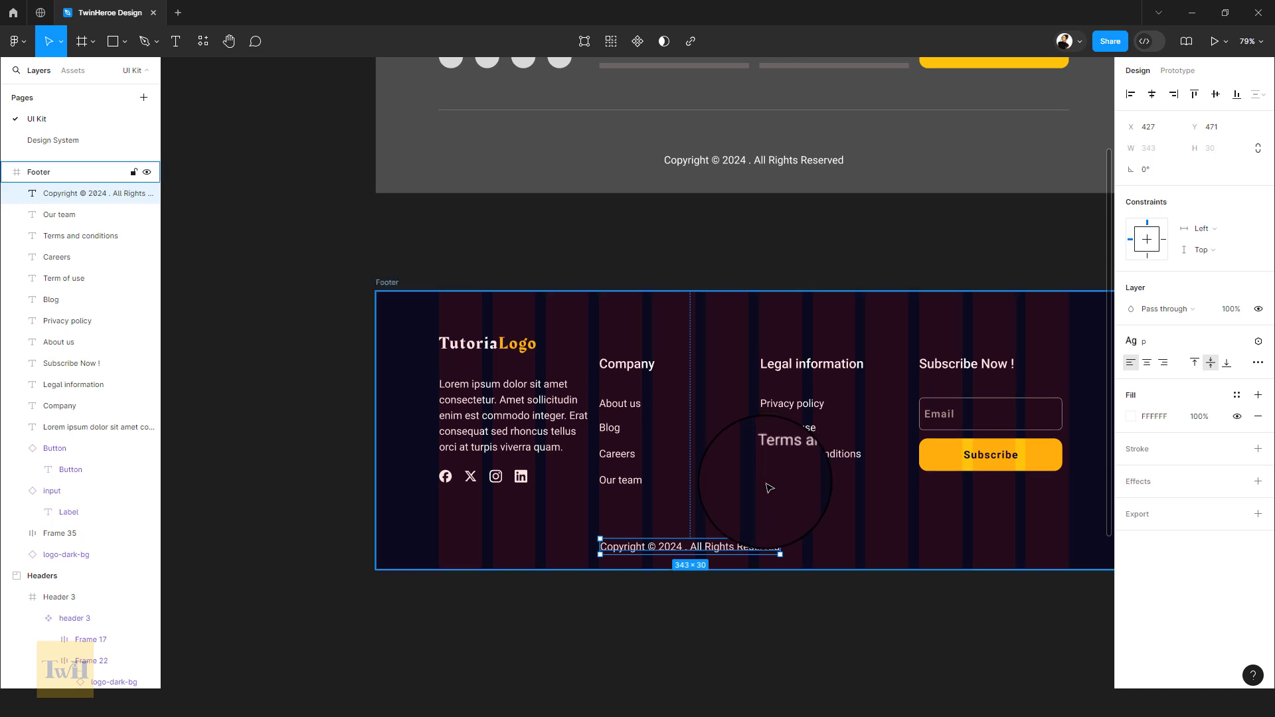
scroll(771, 484, "down", 3)
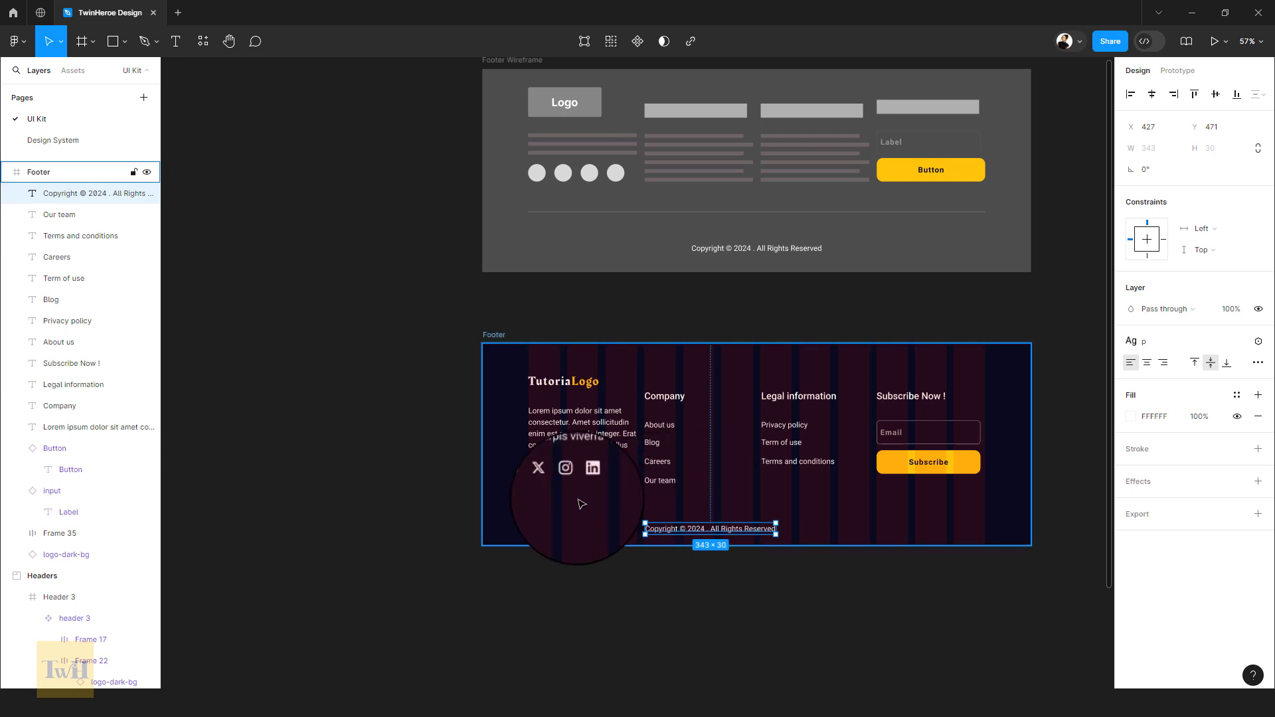
- Combine the description paragraph and the social icons row in a vertical auto layout with a 24 gap
scroll(581, 502, "up", 3, "ctrl")
scroll(594, 499, "up", 2, "ctrl")
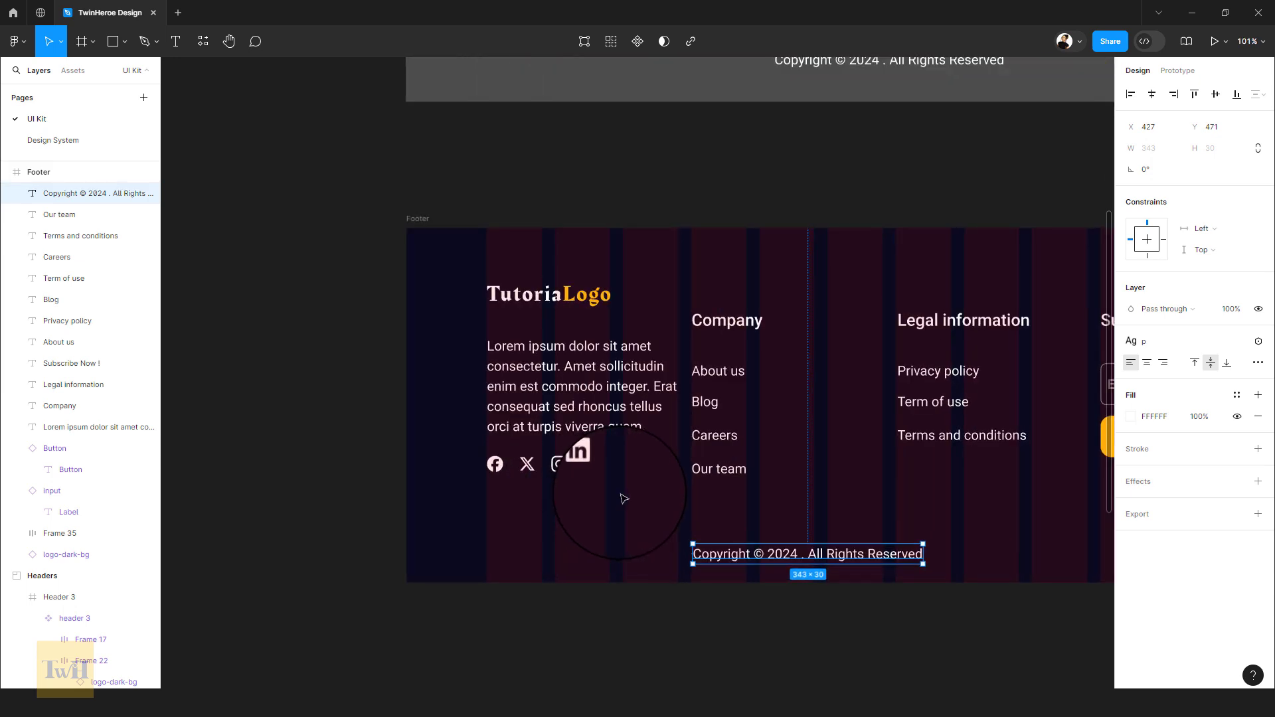
left_click(591, 486)
left_click(595, 470)
left_click(594, 470)
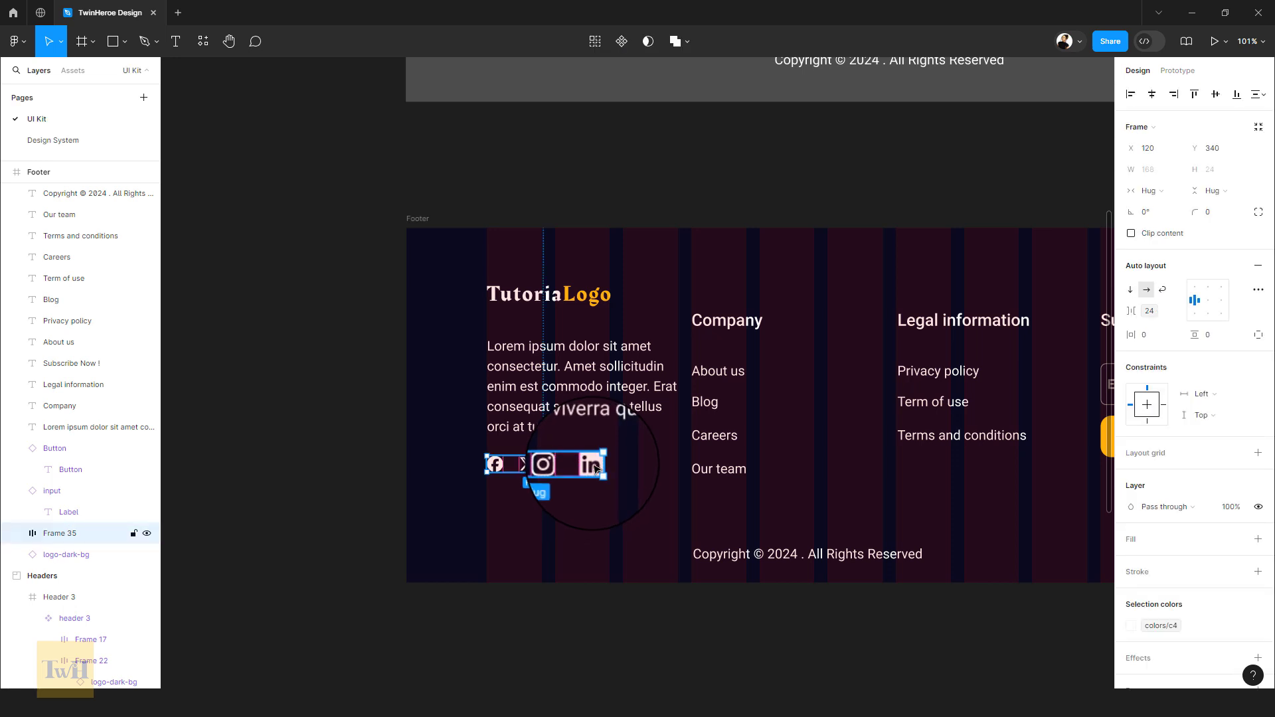
left_click(621, 408, "shift")
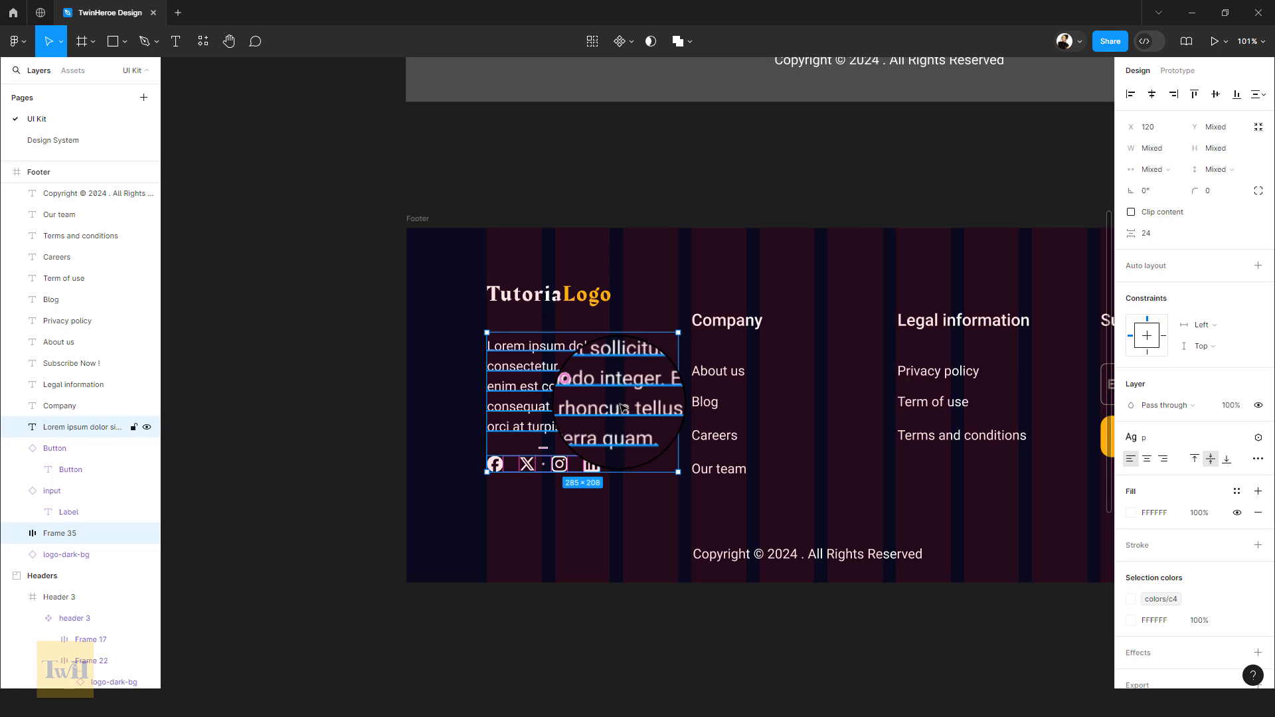
key("shift+a")
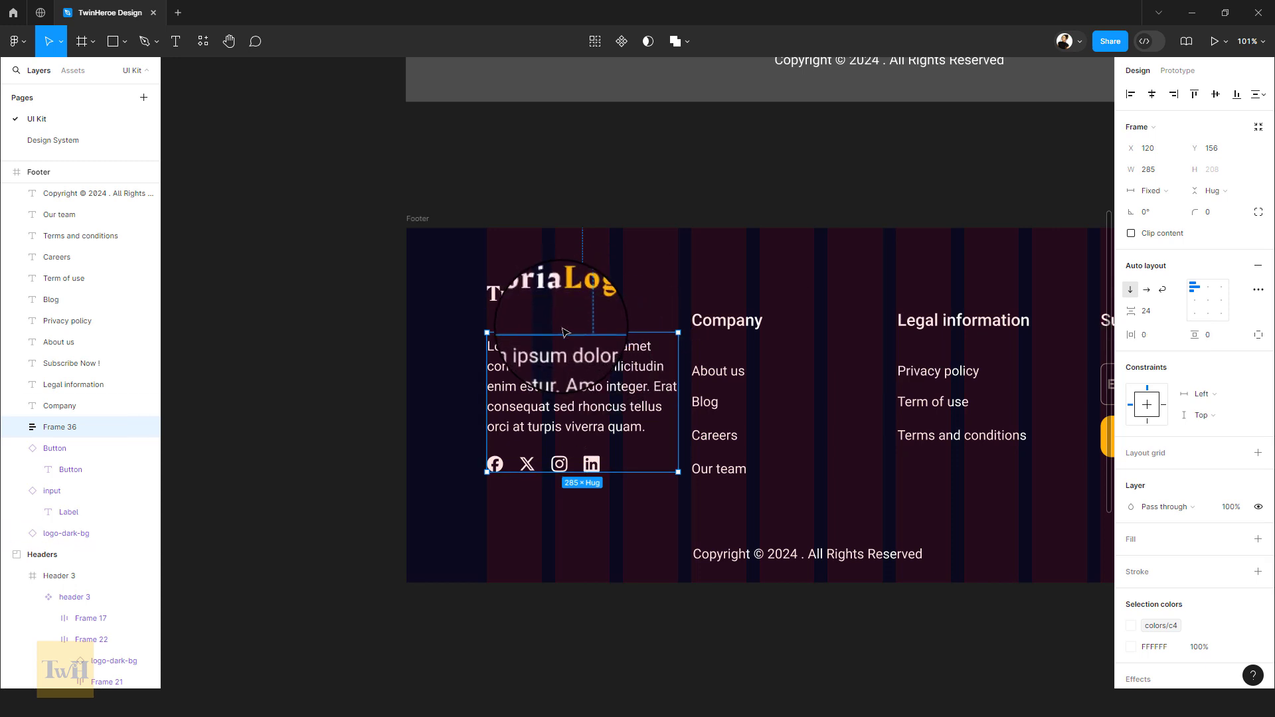
- Combine the logo with the paragraph and icons frame in an auto layout and apply the 48 spacing variable to its gap
left_click(578, 312, "shift")
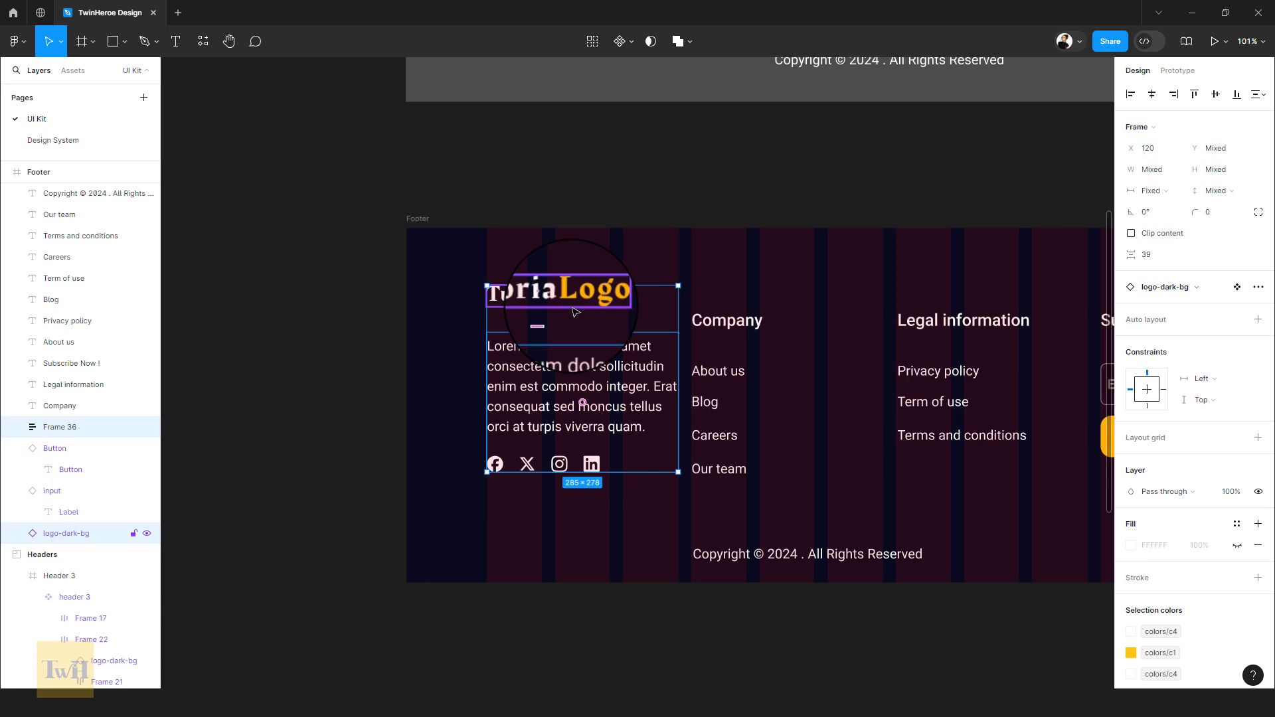
key("shift+a")
left_click(1172, 312)
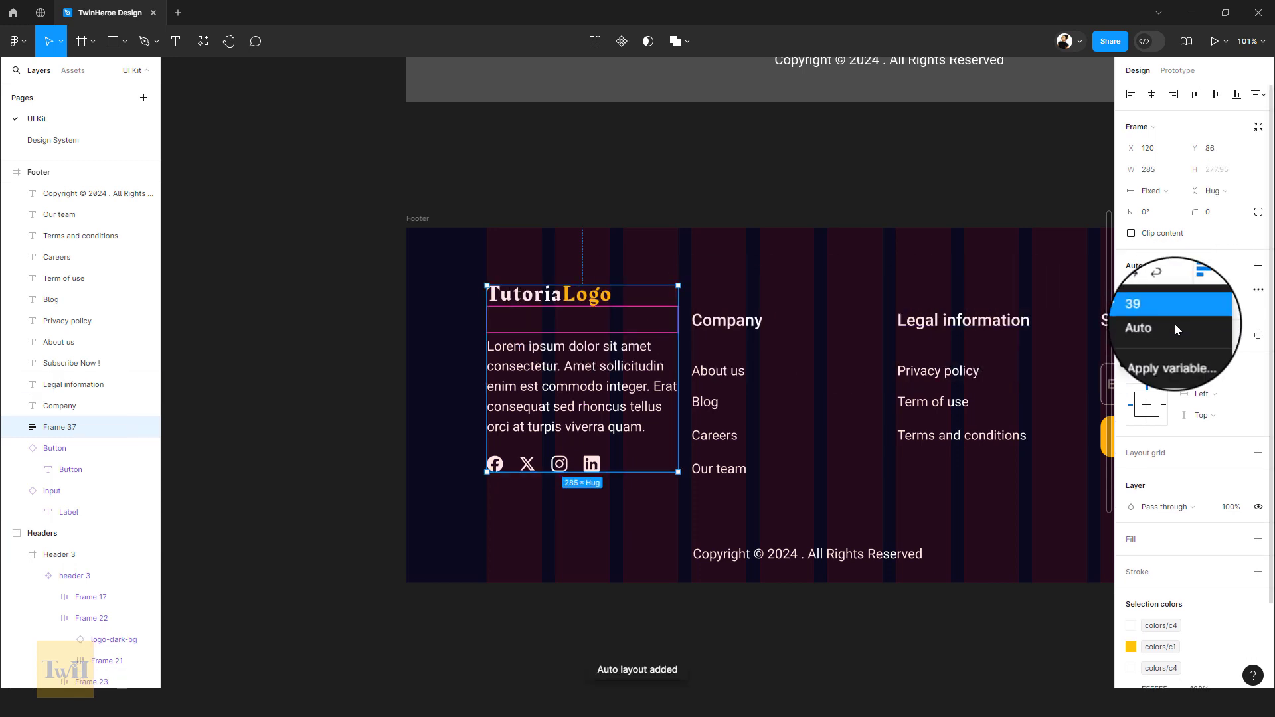
left_click(1173, 355)
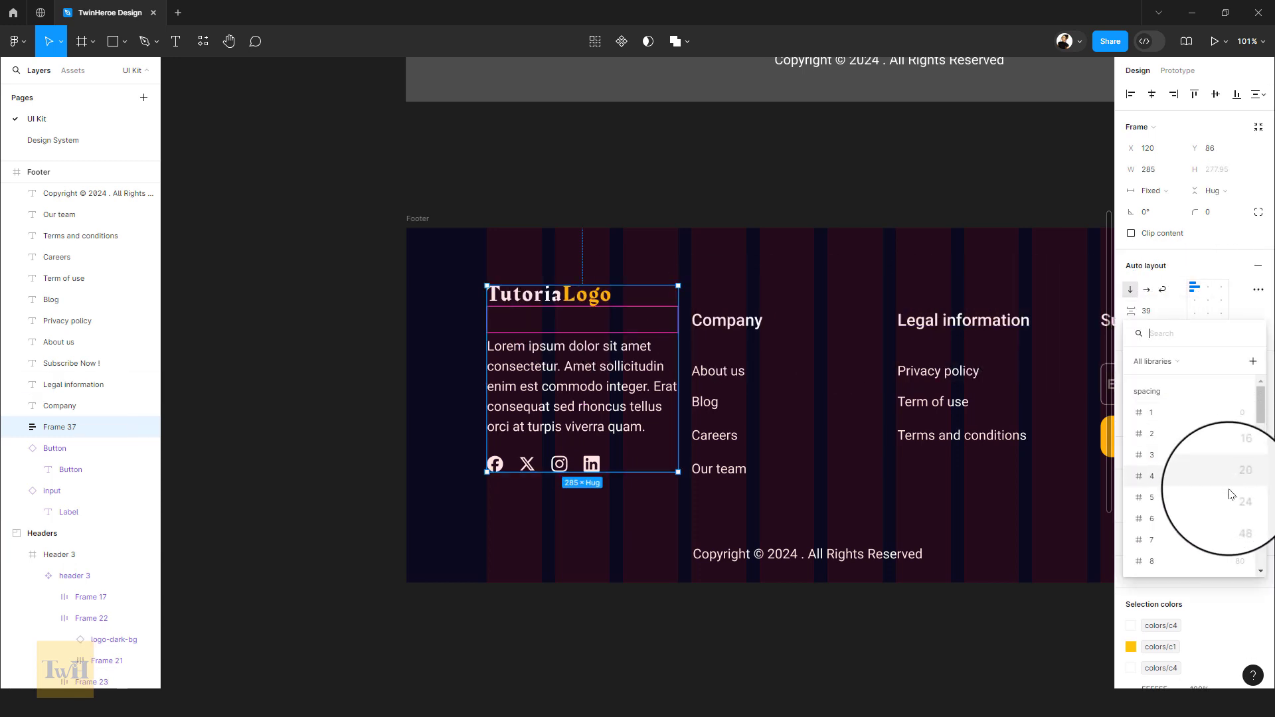
left_click(1231, 525)
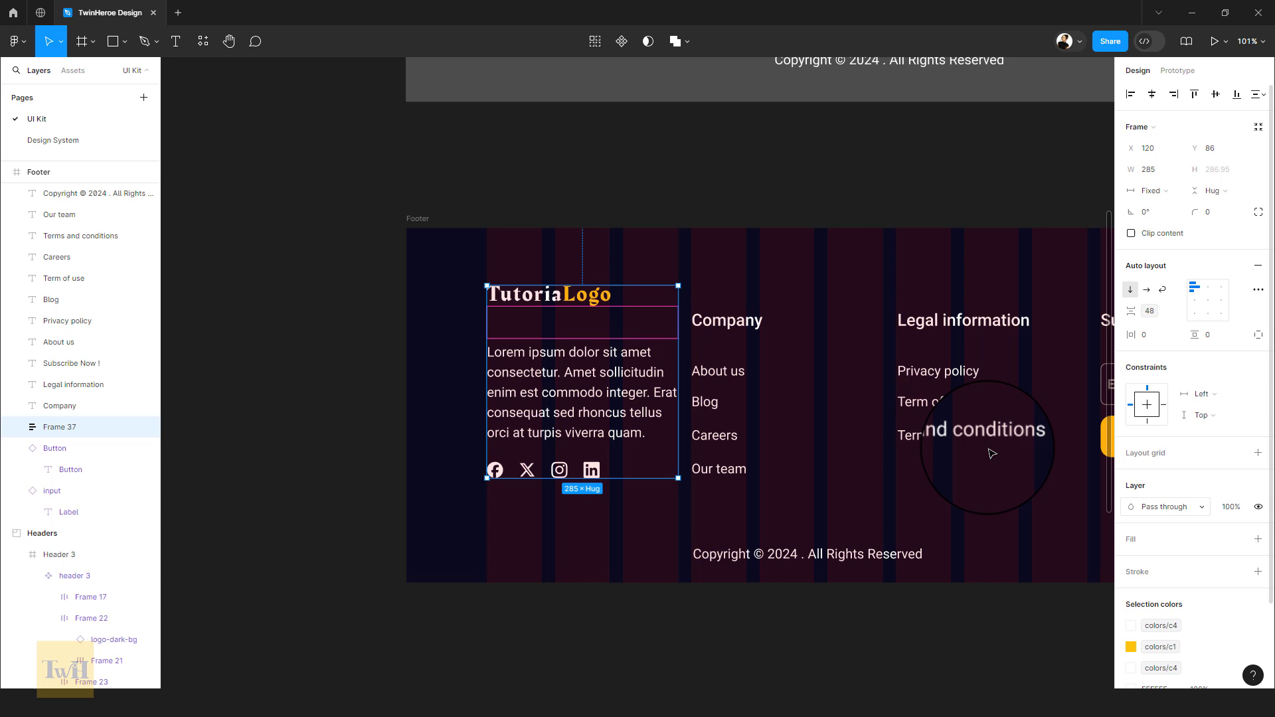
- Combine the four Company links, About us to Our team, in a vertical auto layout and apply the 16 spacing variable to its gap
left_click(761, 369)
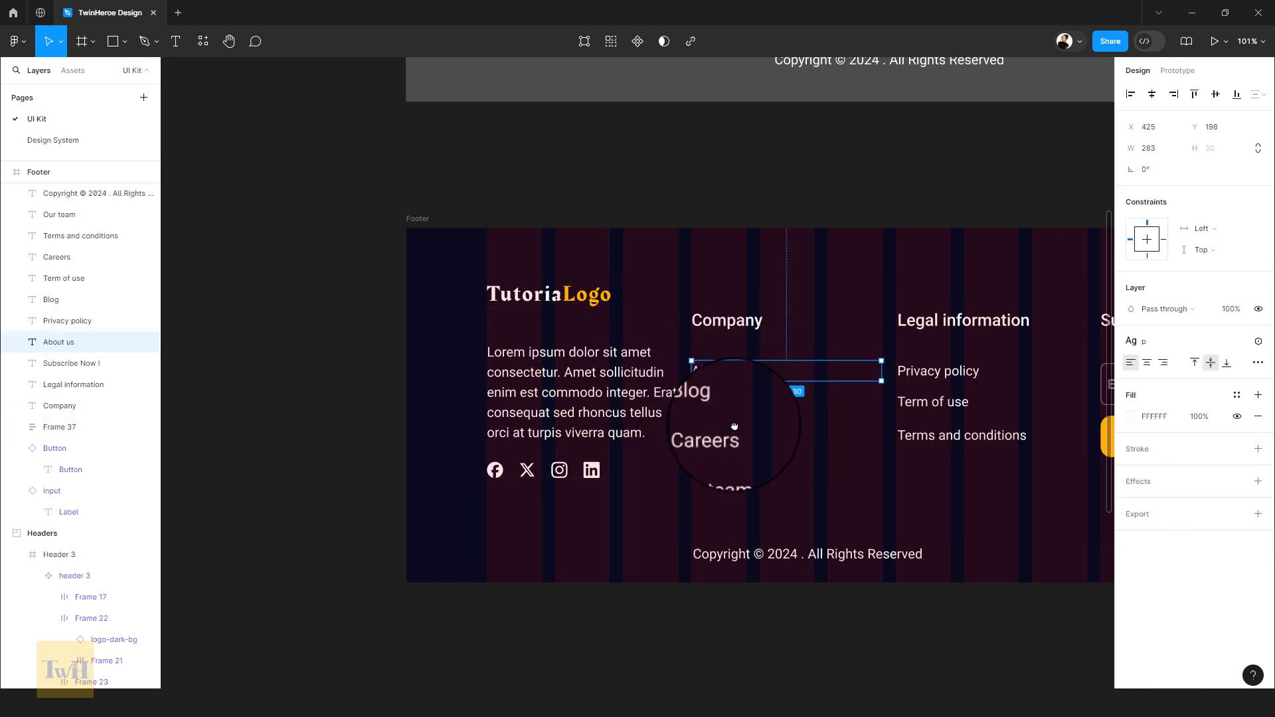
scroll(734, 426, "right", 3)
scroll(648, 422, "up", 3)
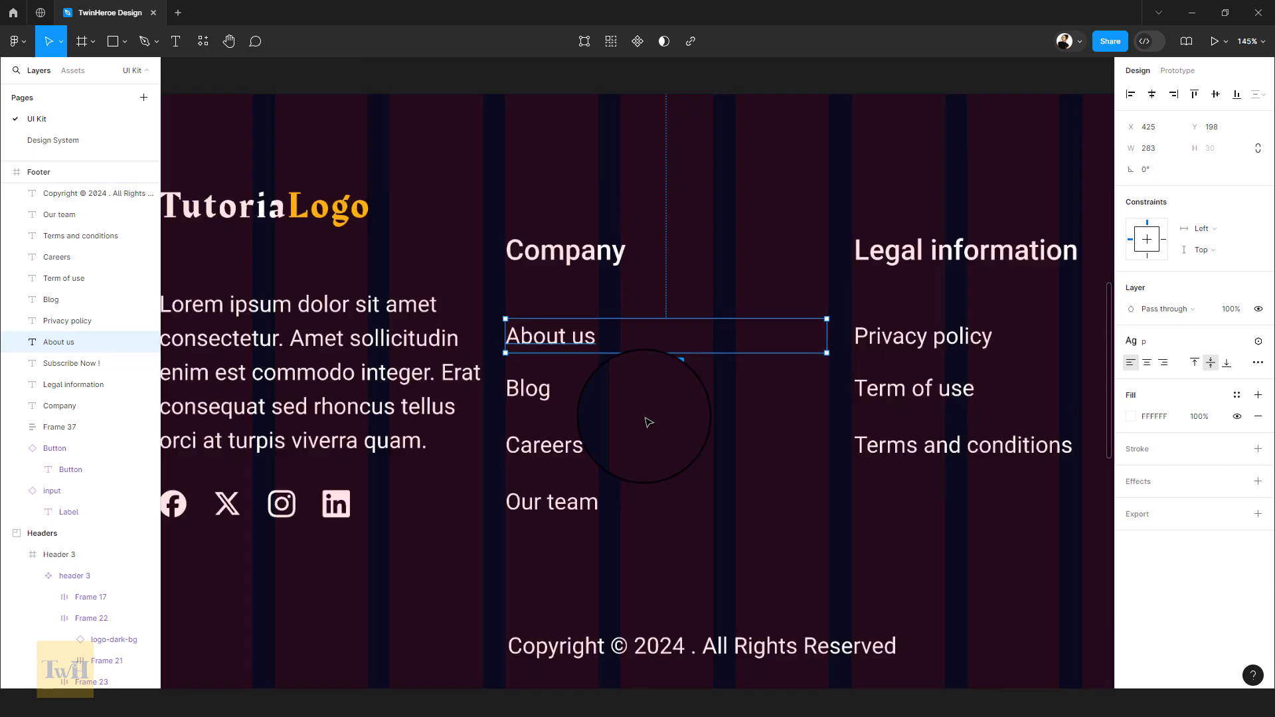
scroll(525, 372, "up", 5)
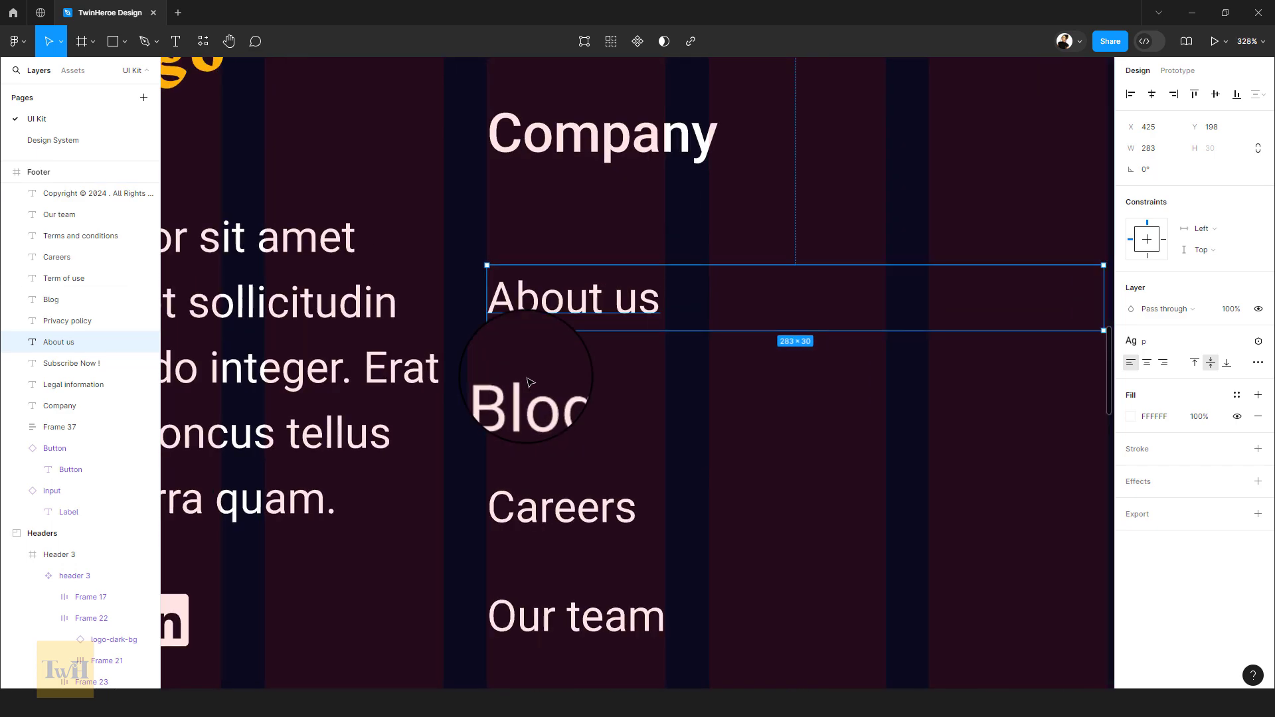
scroll(529, 382, "down", 5)
left_click_drag(574, 424, 647, 505)
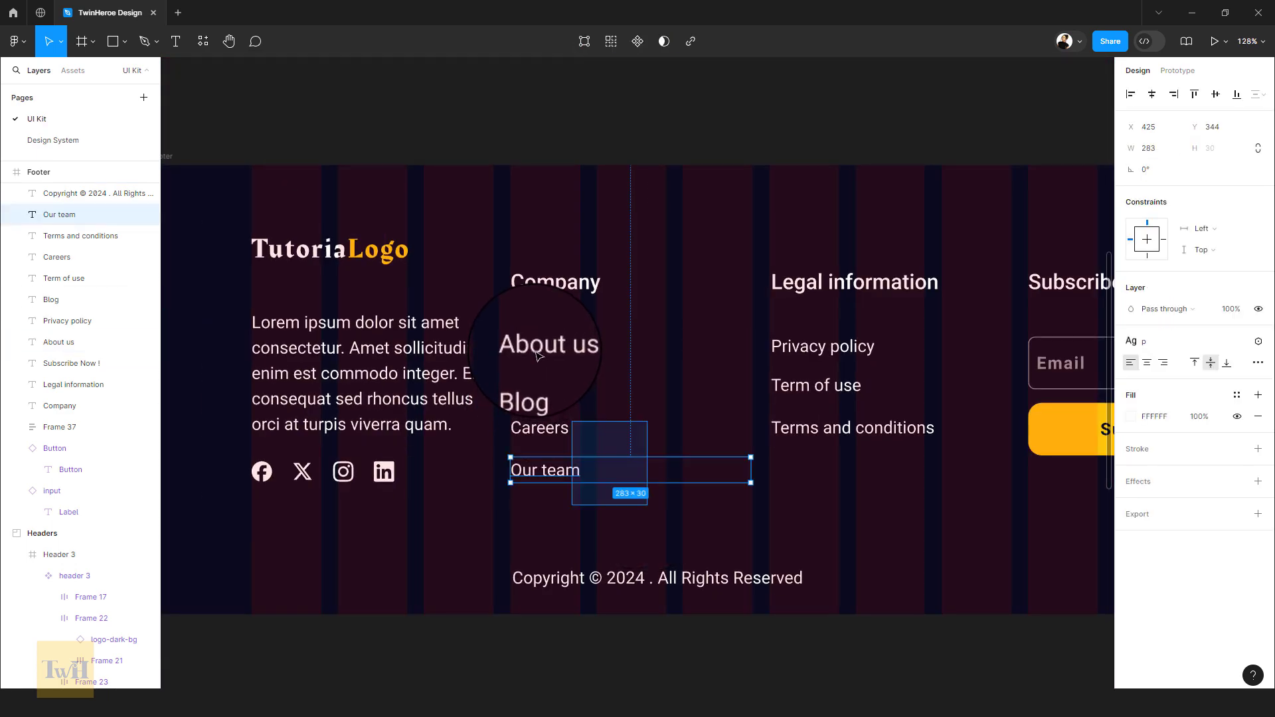
left_click_drag(538, 356, 499, 335)
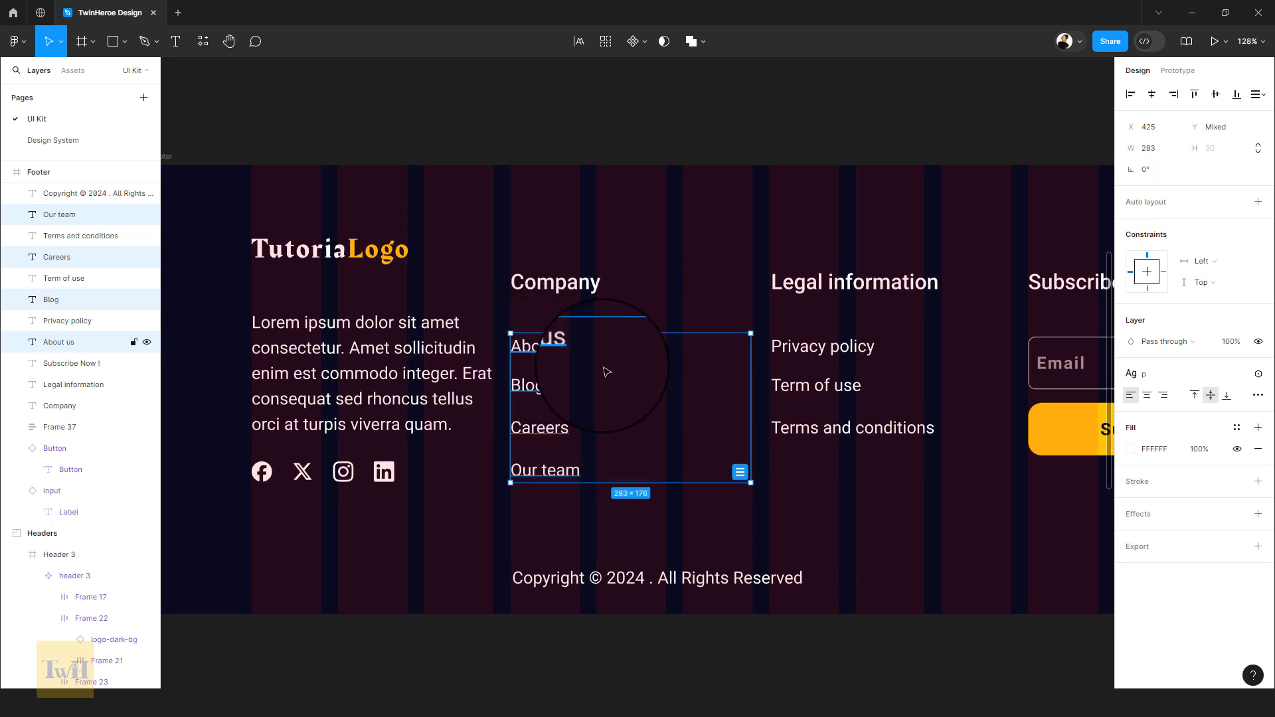
key("shift+a")
left_click(1177, 308)
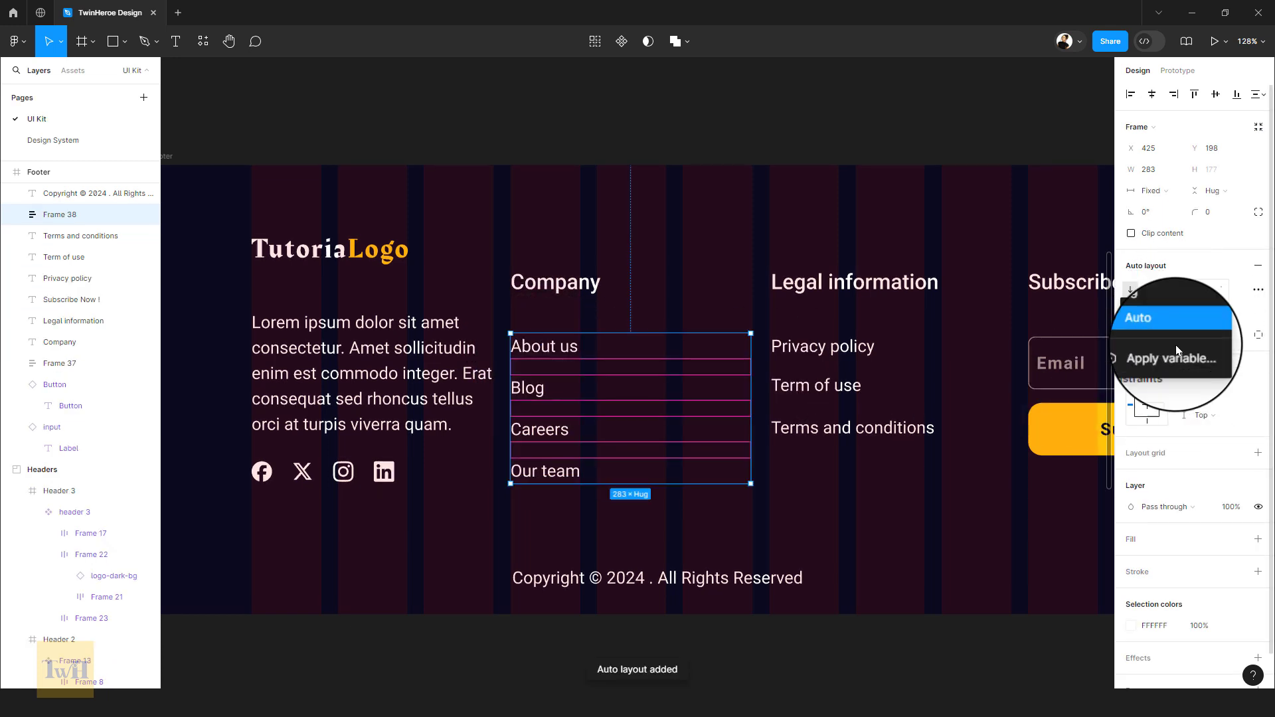
left_click(1175, 347)
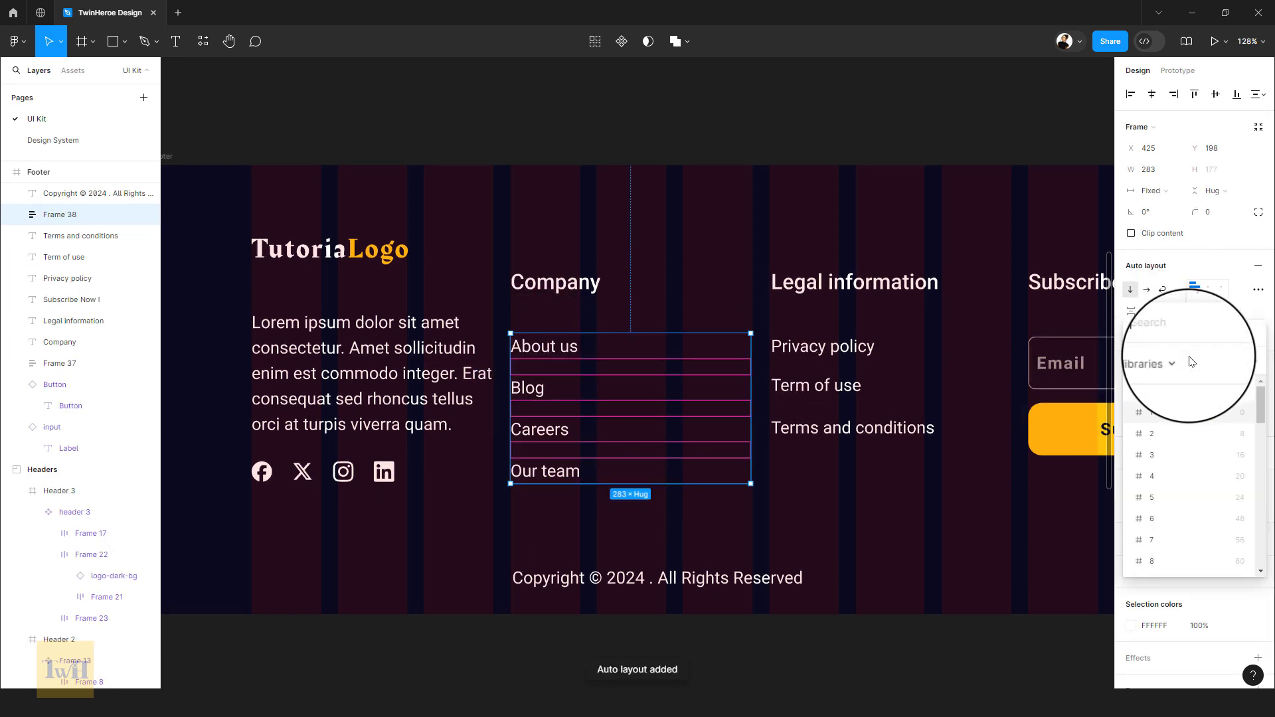
left_click(1229, 455)
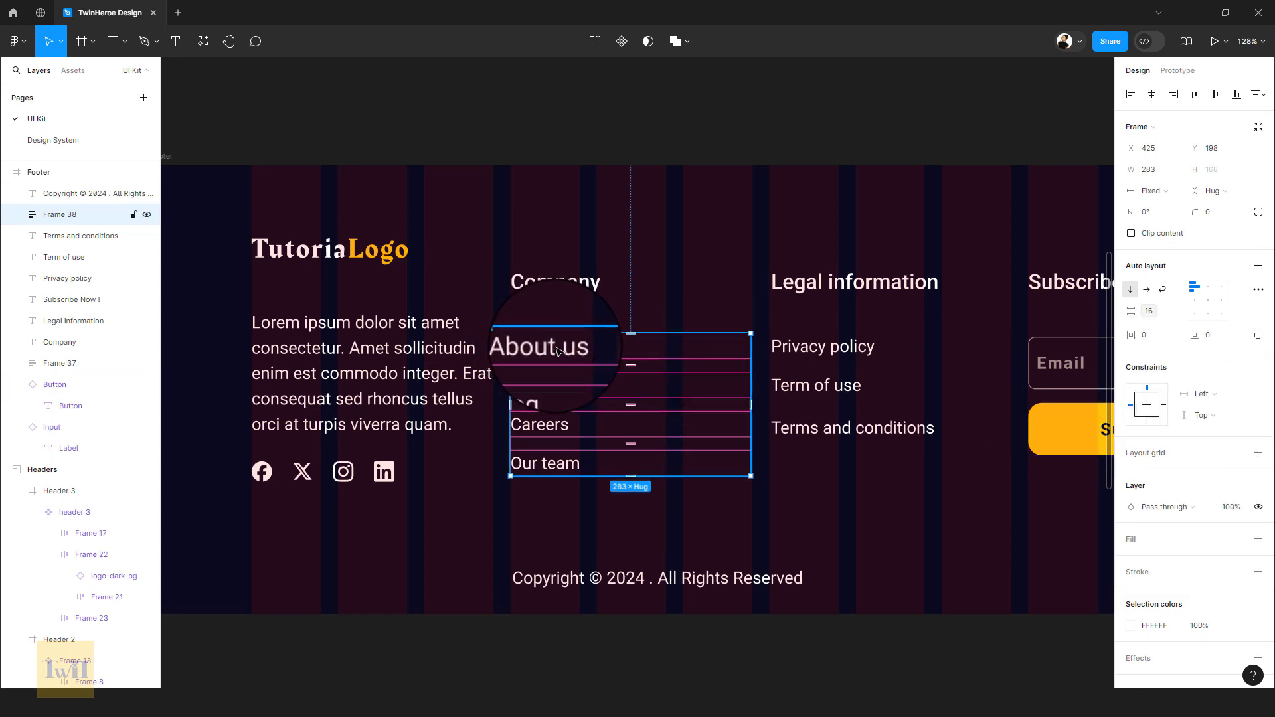
- Combine the Company heading with its links in an auto layout using the 48 spacing variable, and move the column up to Y 86
left_click(564, 292, "shift")
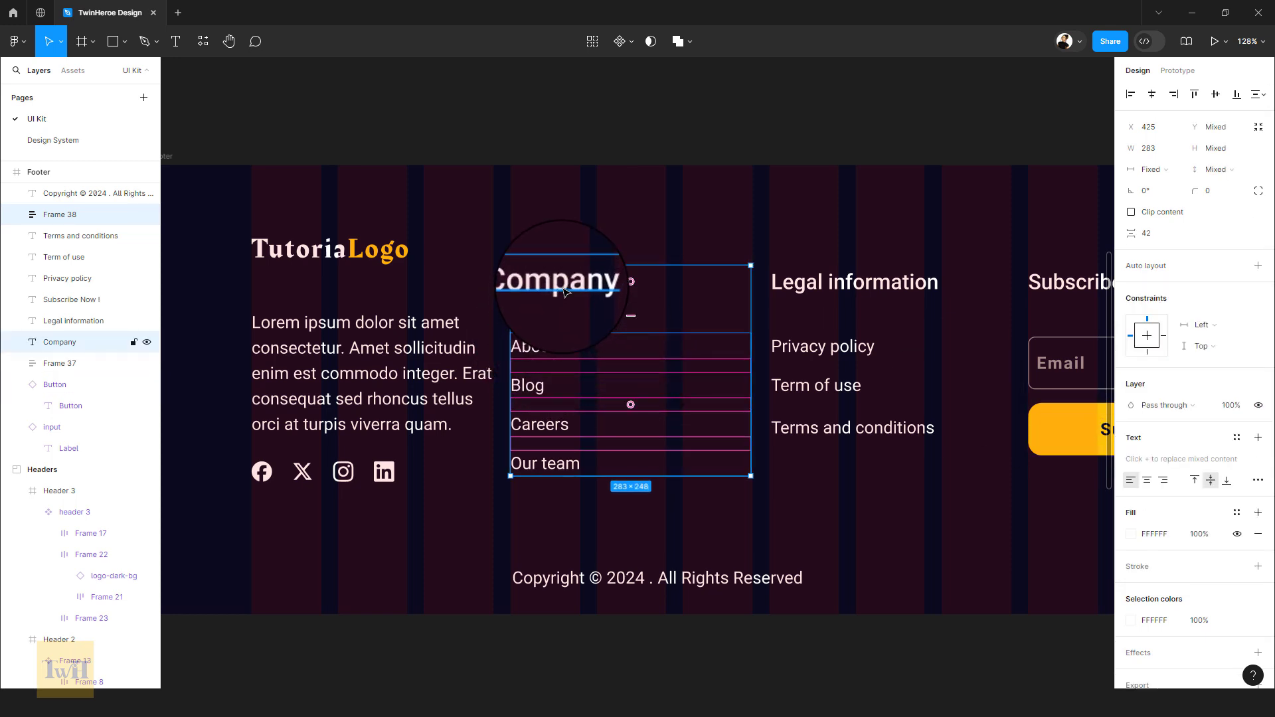
key("shift+a")
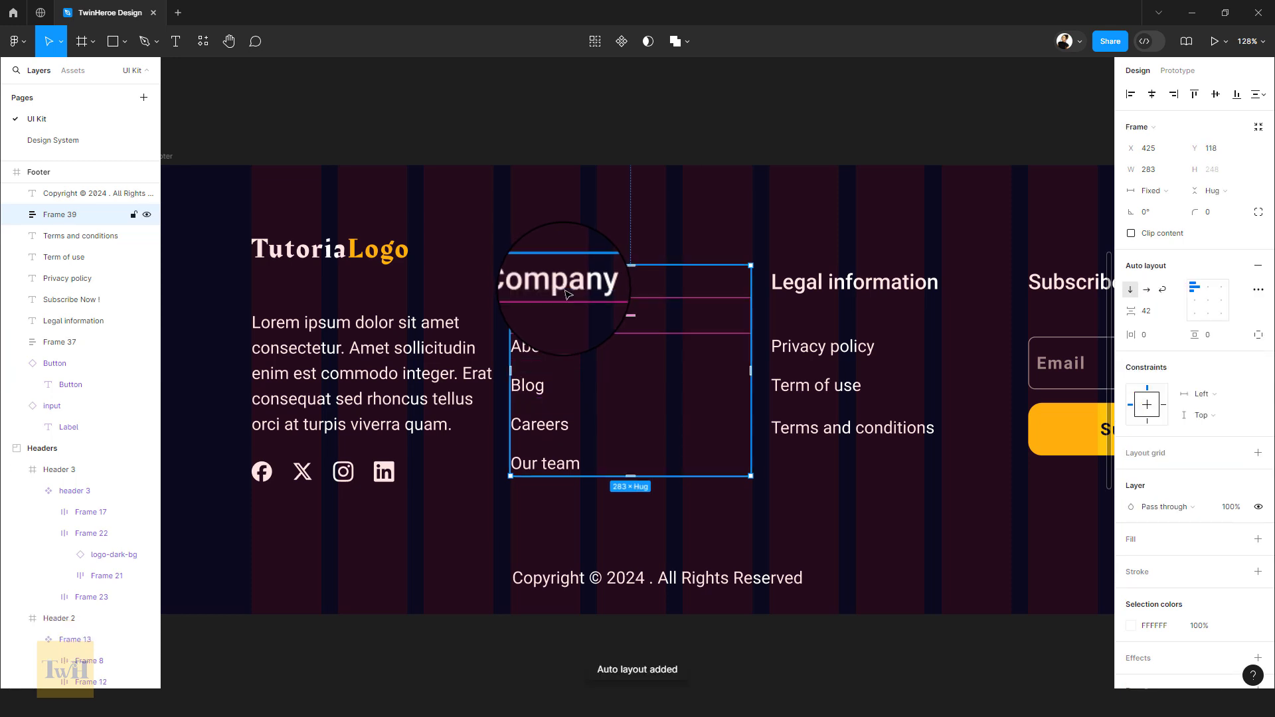
left_click(1176, 317)
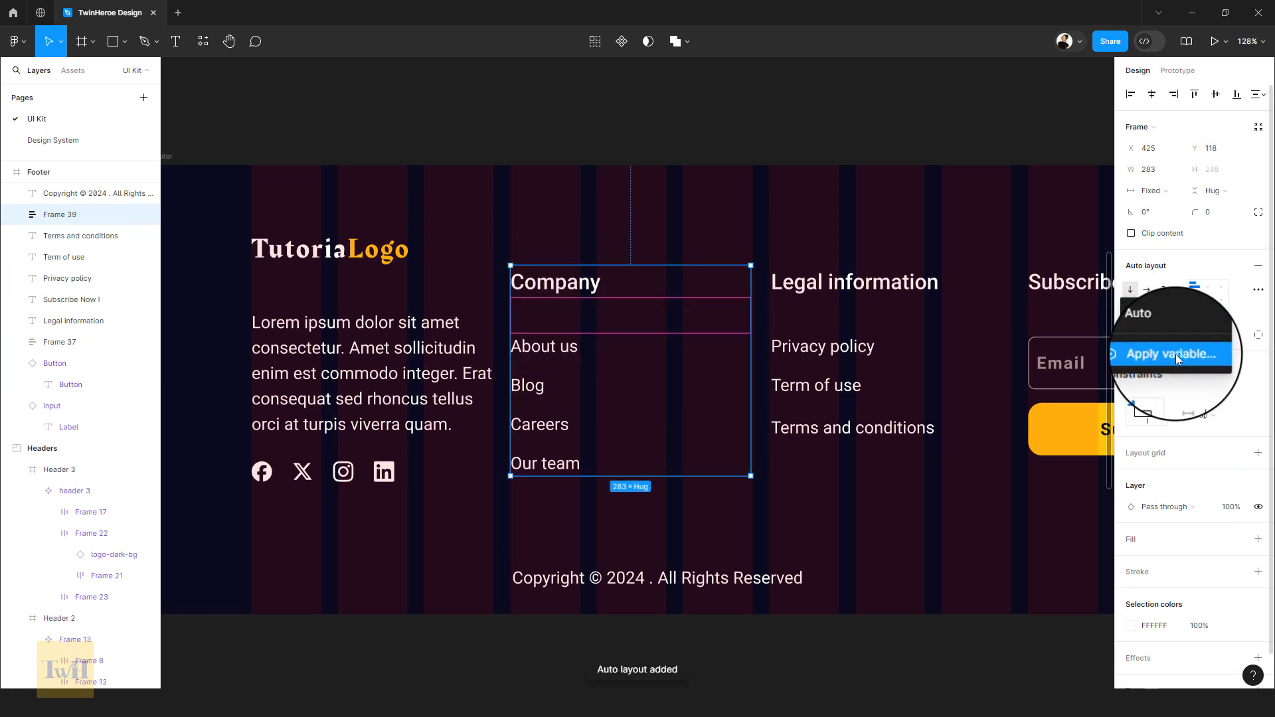
left_click(1175, 353)
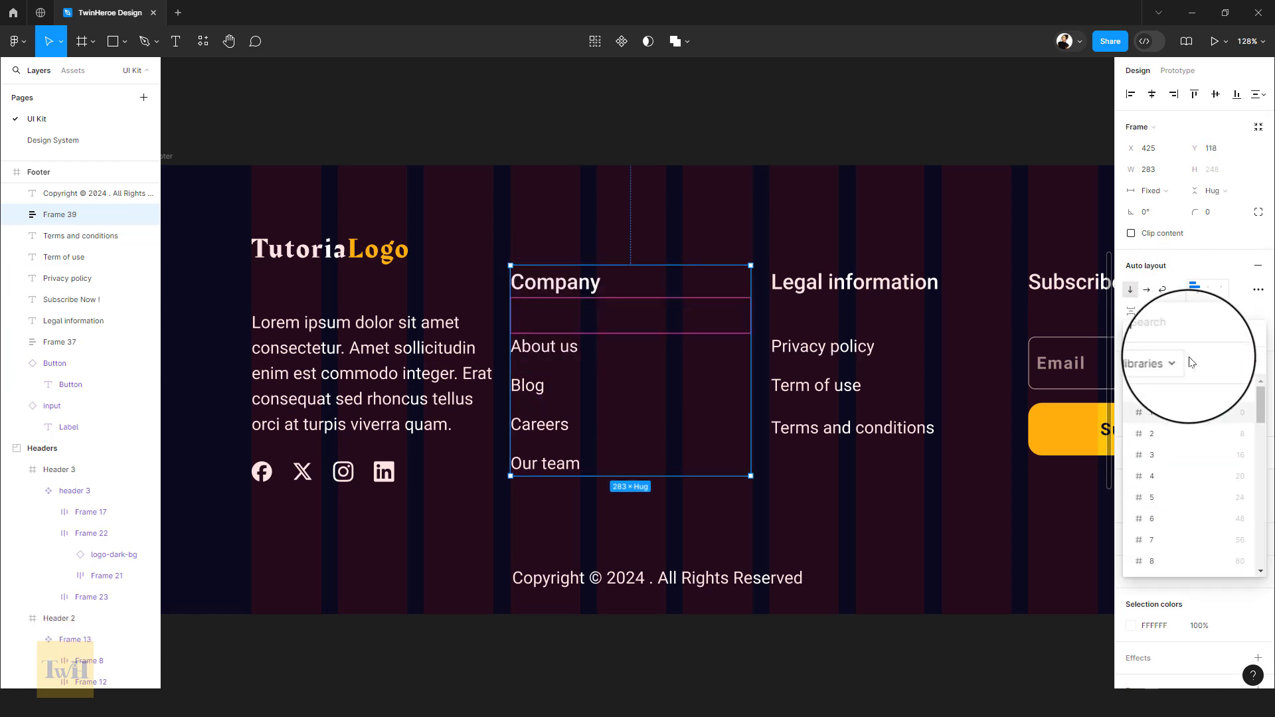
left_click(1236, 526)
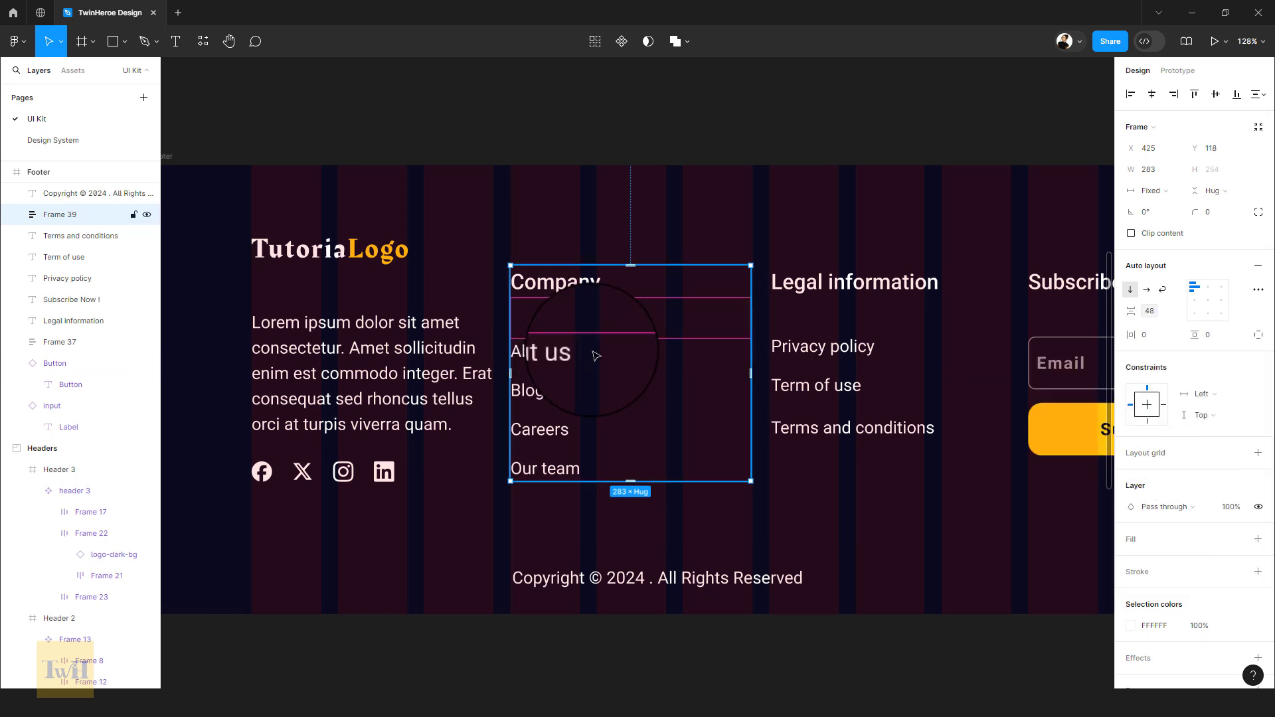
left_click_drag(585, 353, 609, 329)
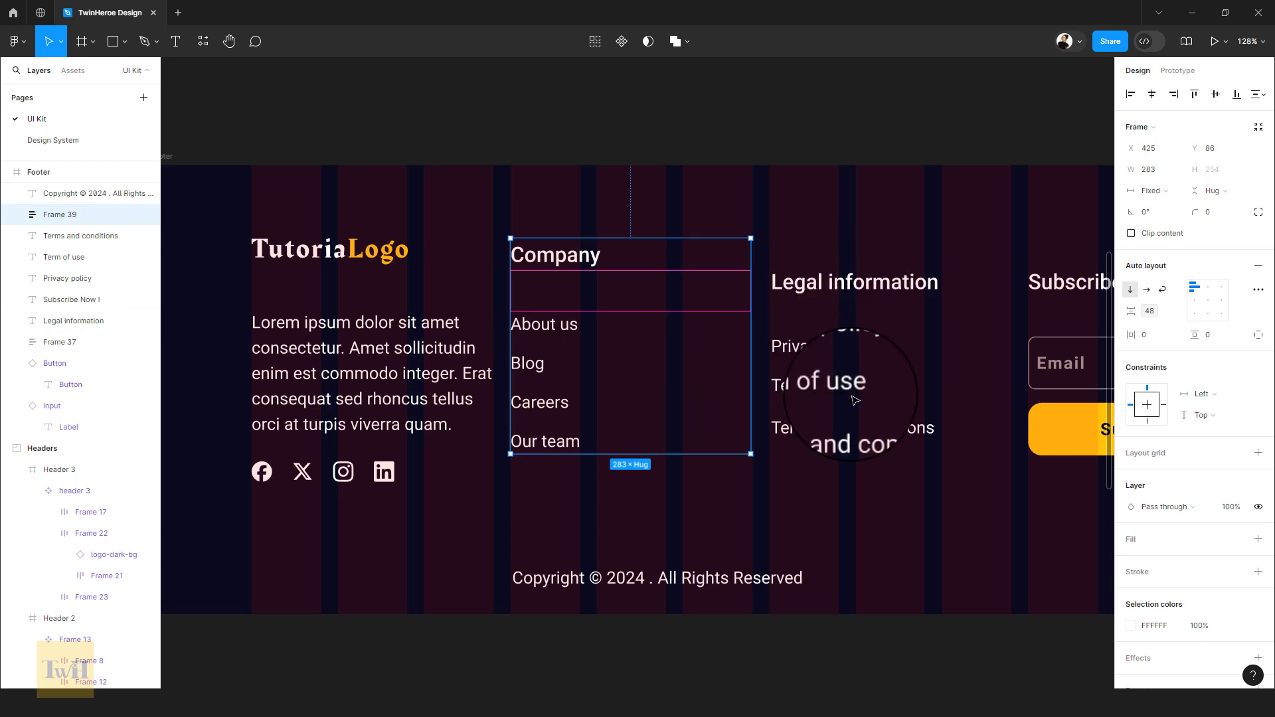
- Combine the Privacy policy, Term of use and Terms and conditions links in a vertical auto layout with the 16 spacing variable as gap
key("Escape")
left_click_drag(816, 359, 857, 431)
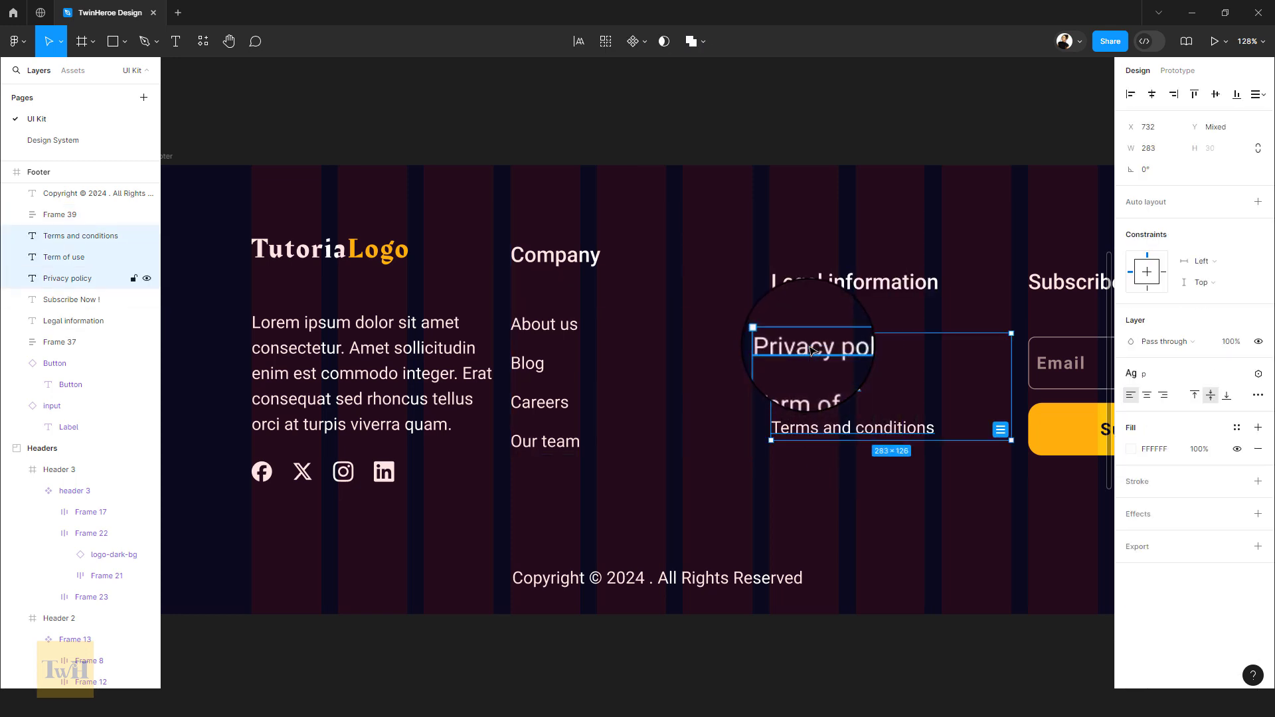
key("shift+a")
left_click(1174, 311)
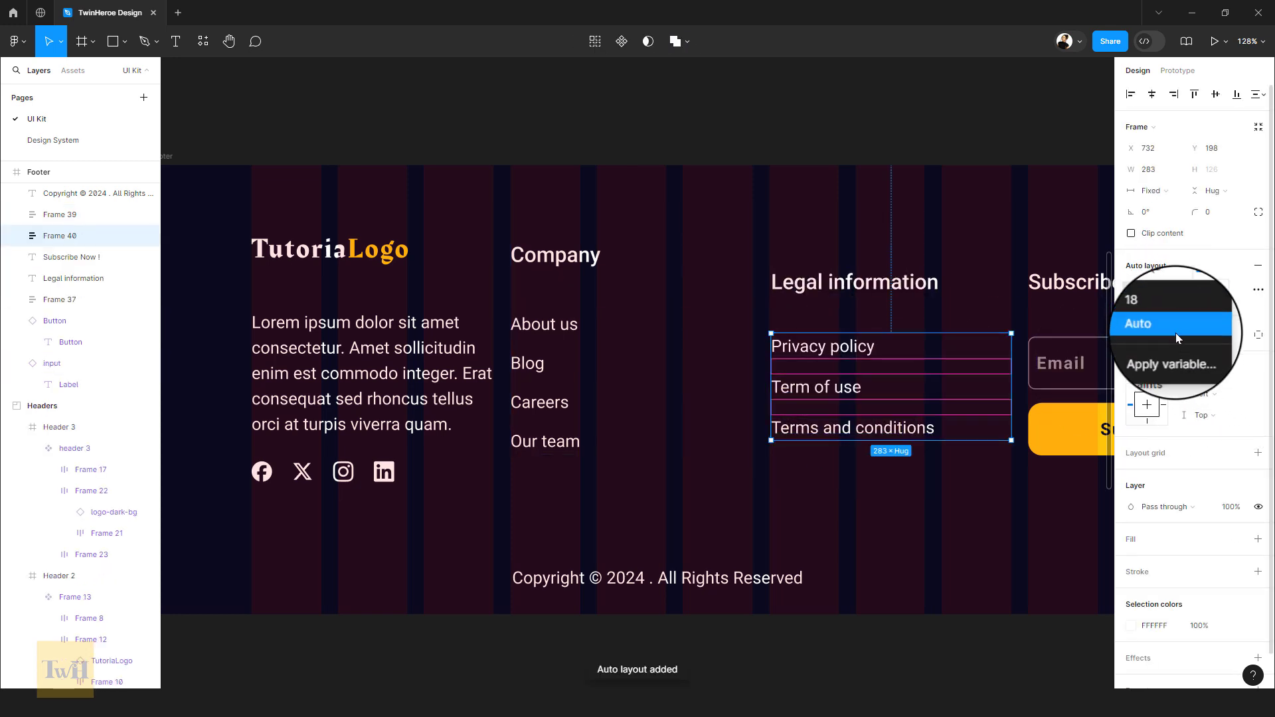
left_click(1174, 344)
left_click(1208, 463)
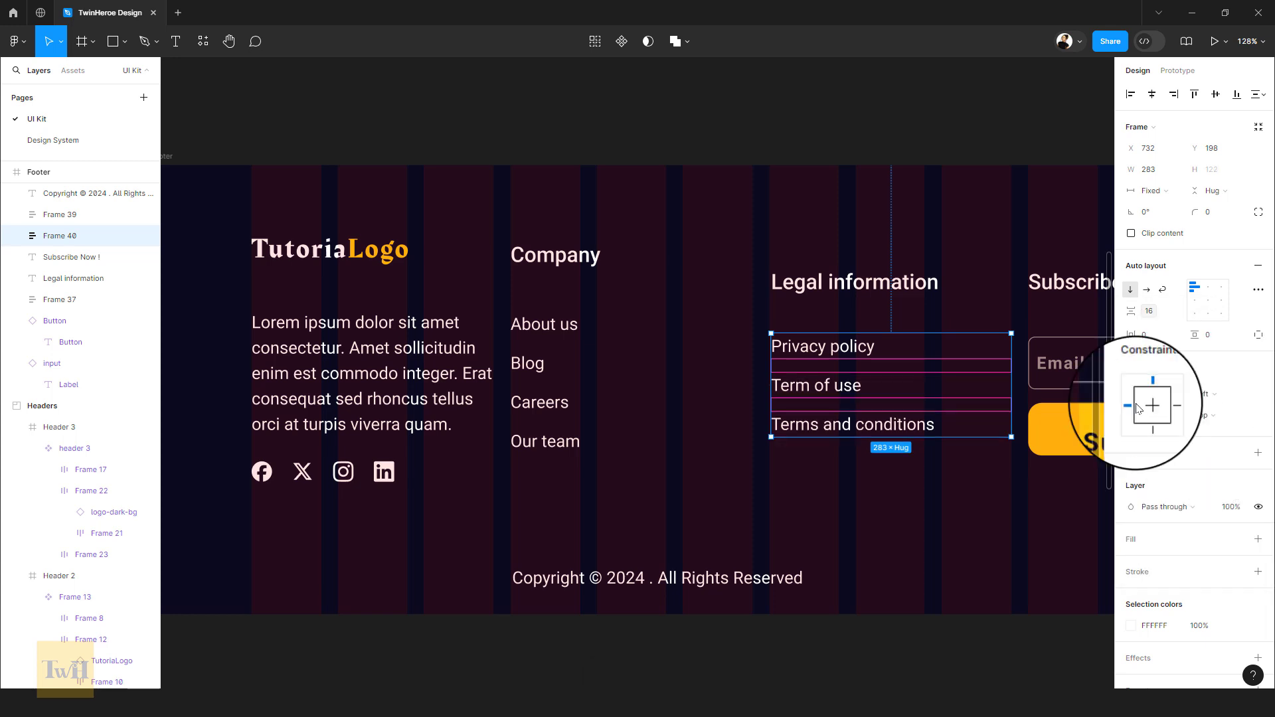
- Combine the Legal information heading with its links frame in an auto layout and apply the 48 spacing variable to its gap
left_click(884, 289, "shift")
key("shift+a")
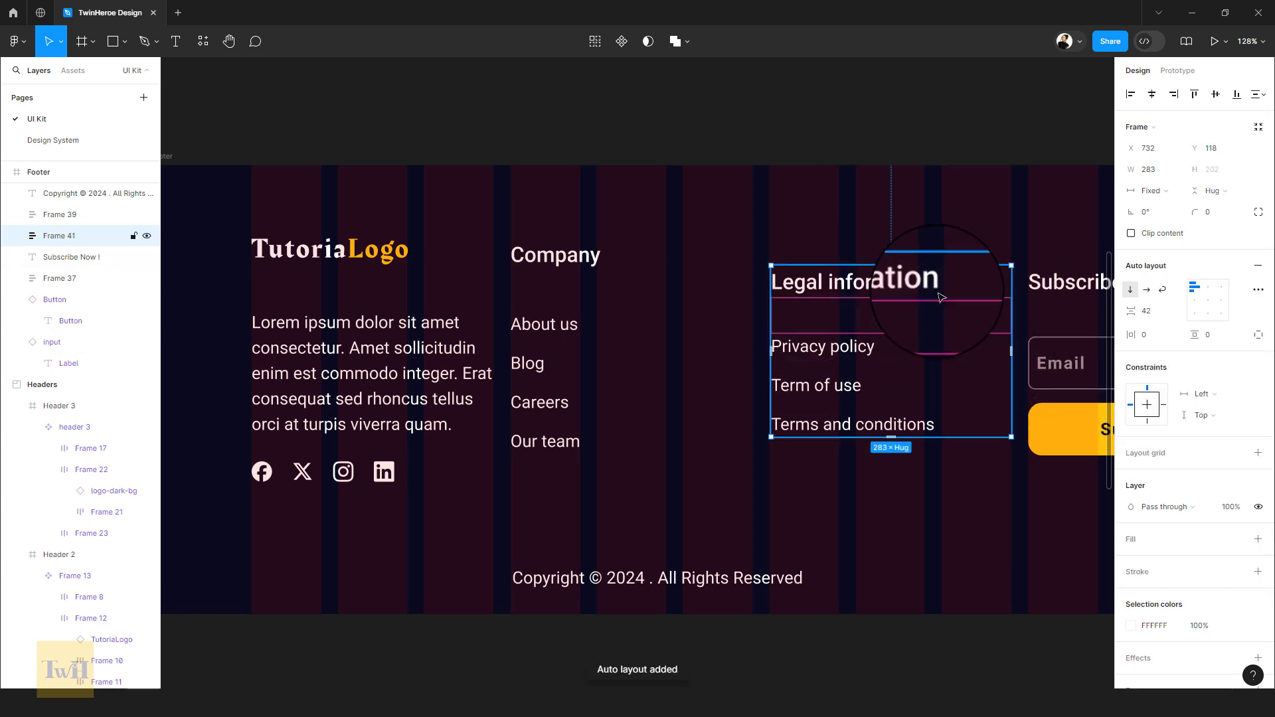
left_click(1170, 312)
left_click(1184, 357)
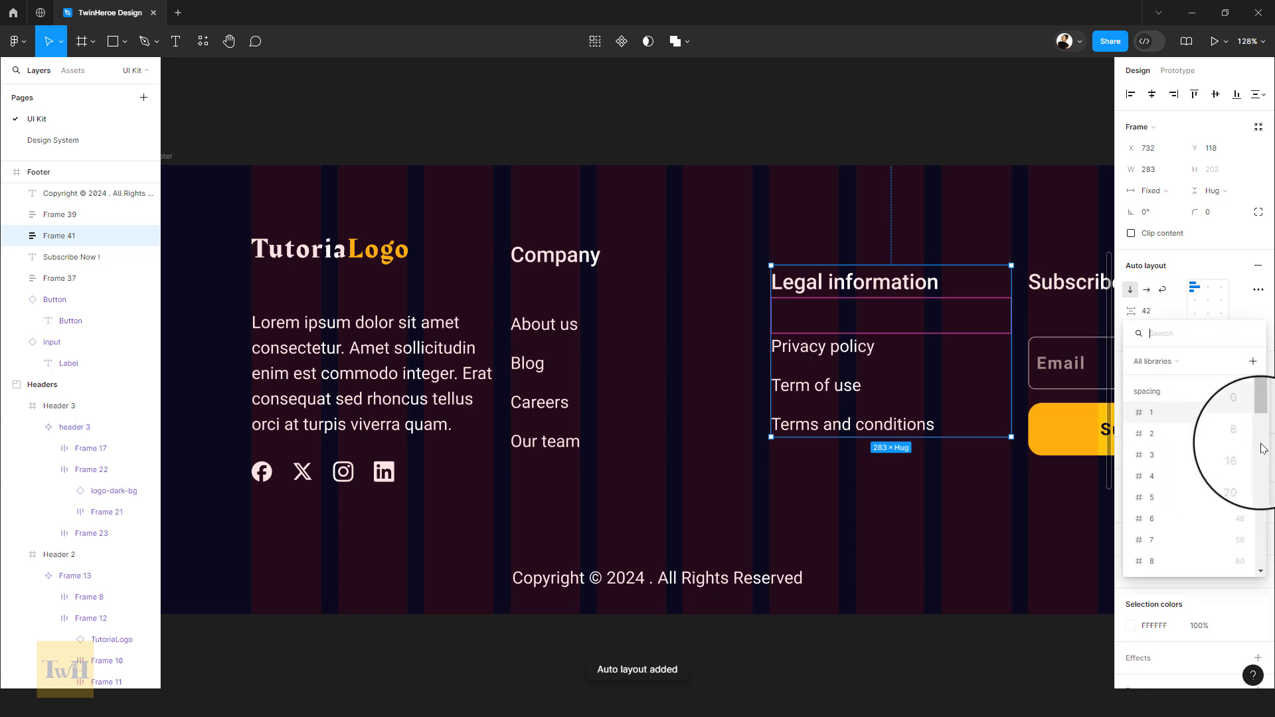
left_click(1229, 525)
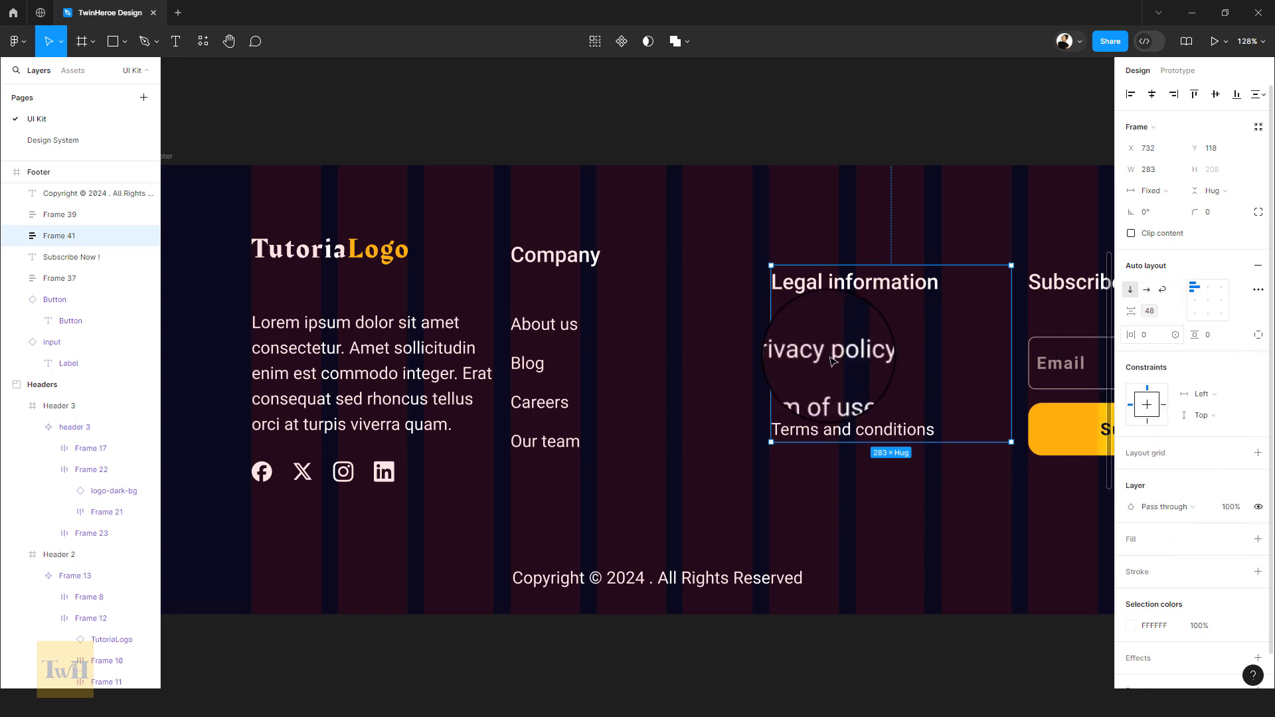
- Align the top of the Legal information column with the top of the Company column
left_click(559, 255, "shift")
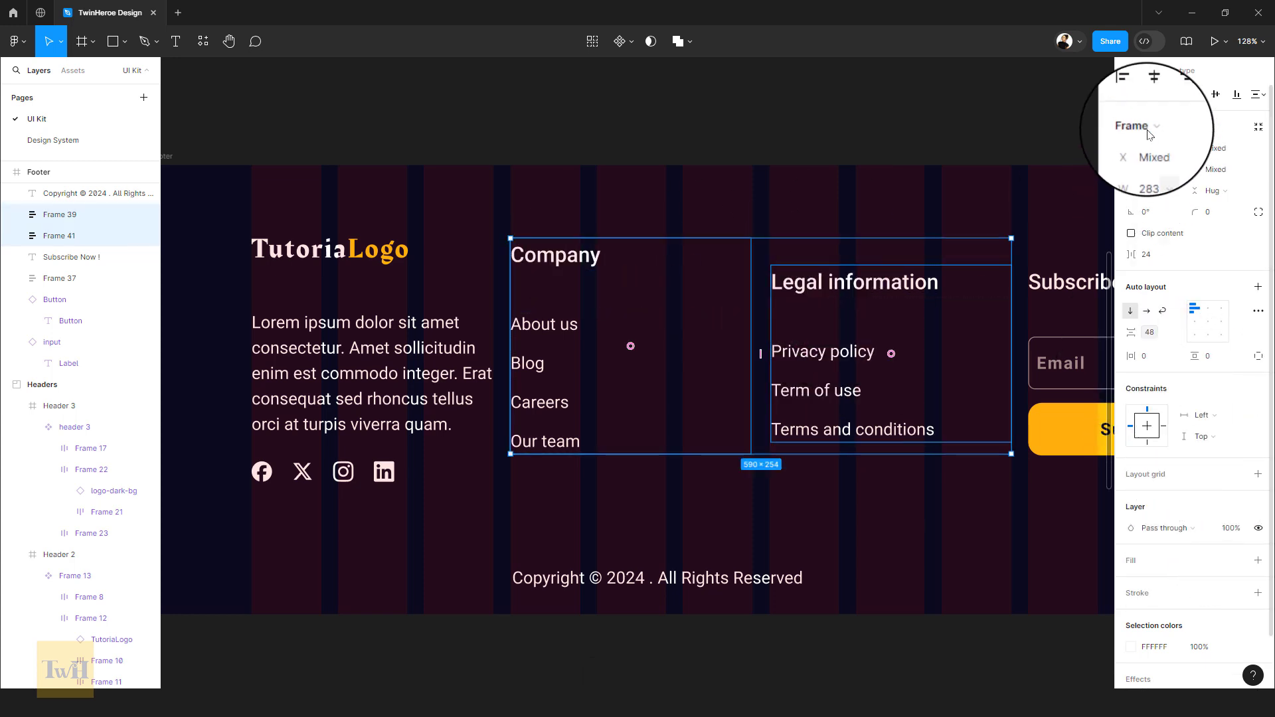
left_click(1194, 93)
left_click(1012, 293)
- Combine the Email input and the Subscribe button in a vertical auto layout with the 16 spacing variable as gap
scroll(1012, 293, "right", 5)
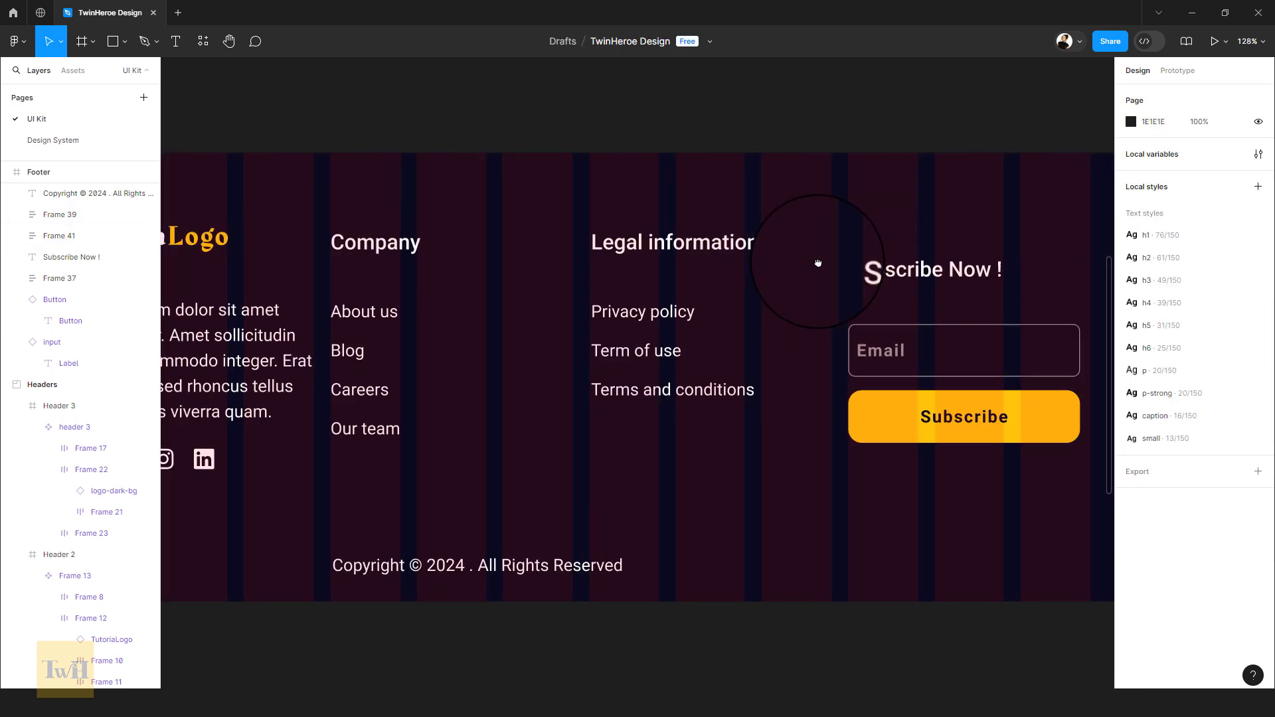
left_click(811, 269)
left_click(844, 356)
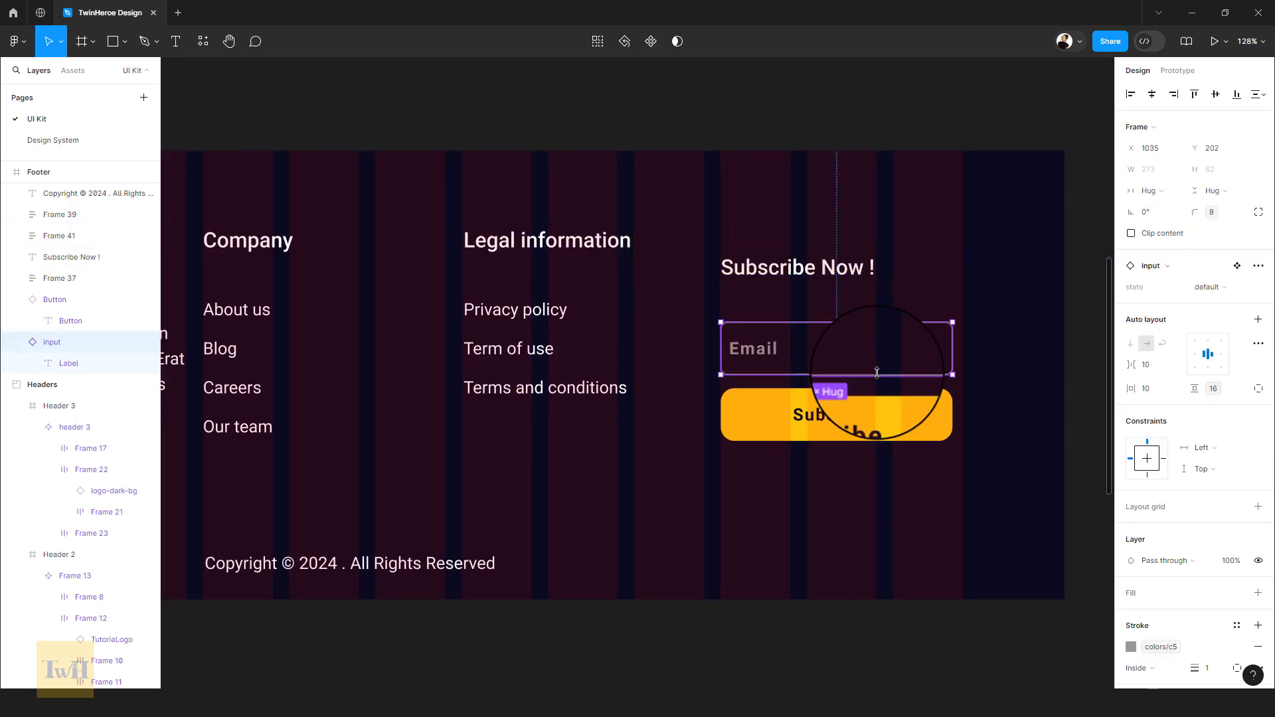
left_click(928, 411, "shift")
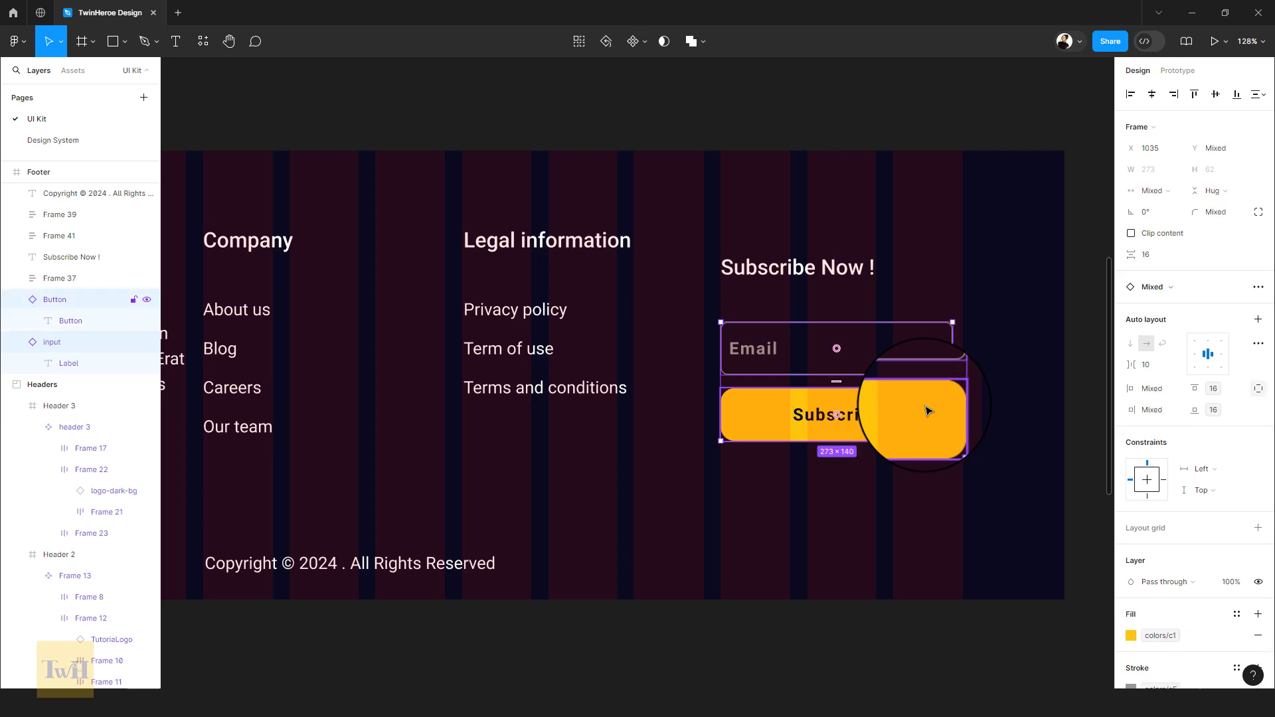
key("shift+a")
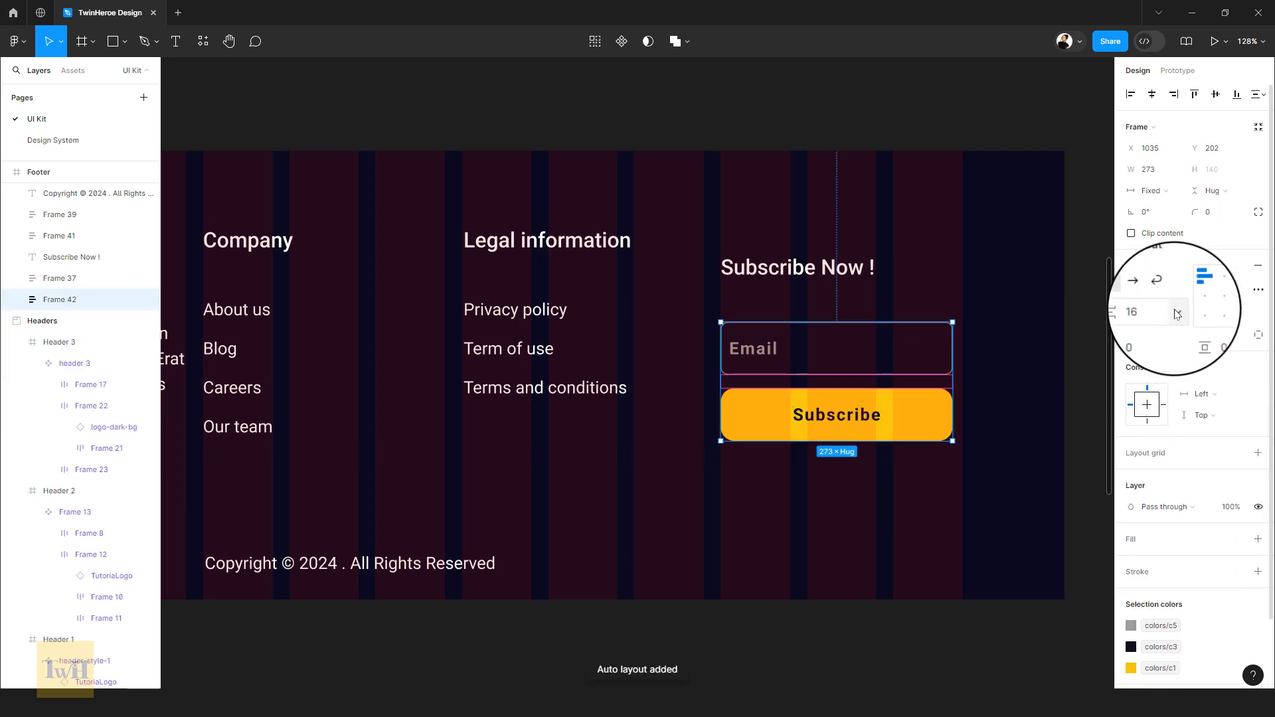
left_click(1172, 310)
left_click(1223, 397)
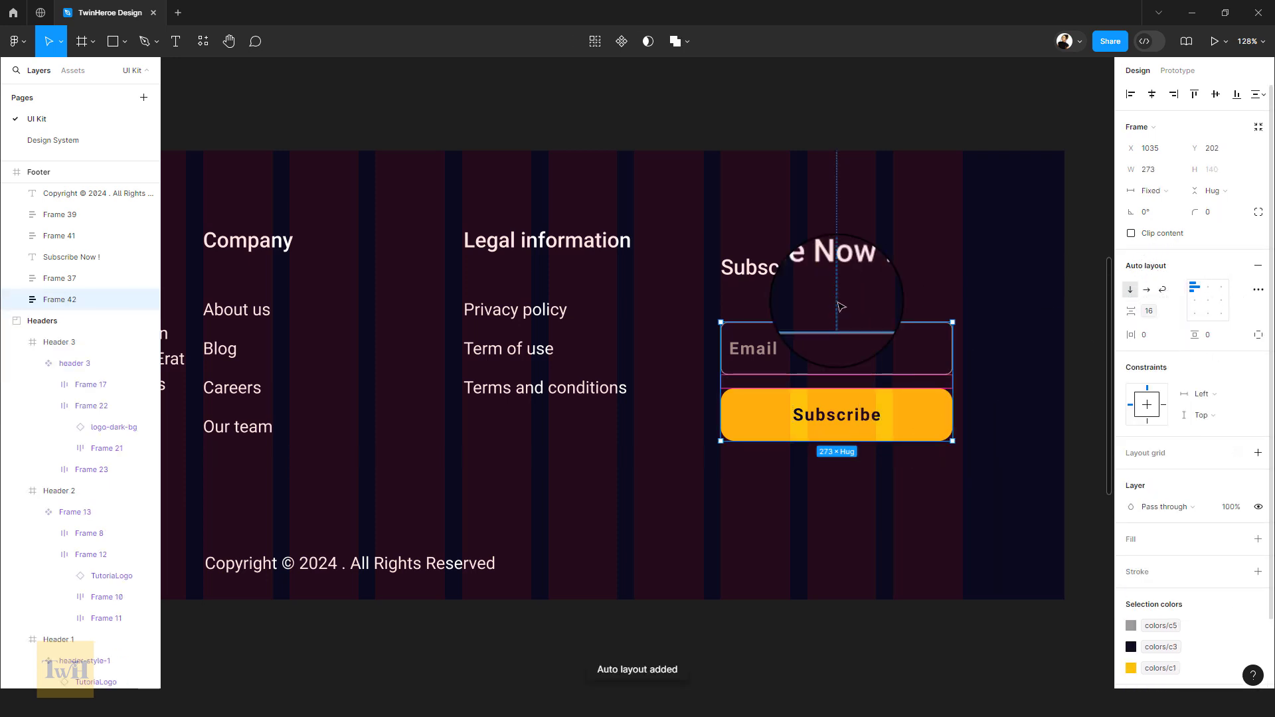
- Combine the Subscribe Now ! heading with the input and button frame in an auto layout with the 48 spacing variable as gap
left_click(796, 268, "shift")
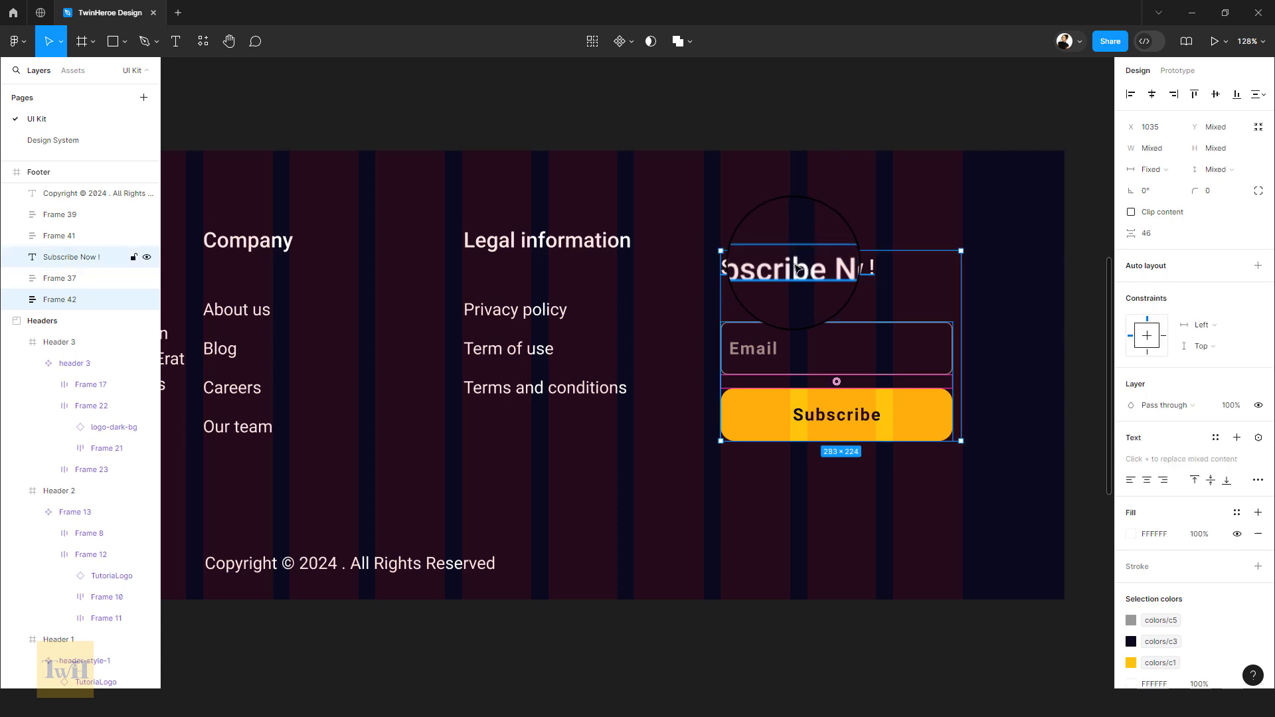
key("shift+a")
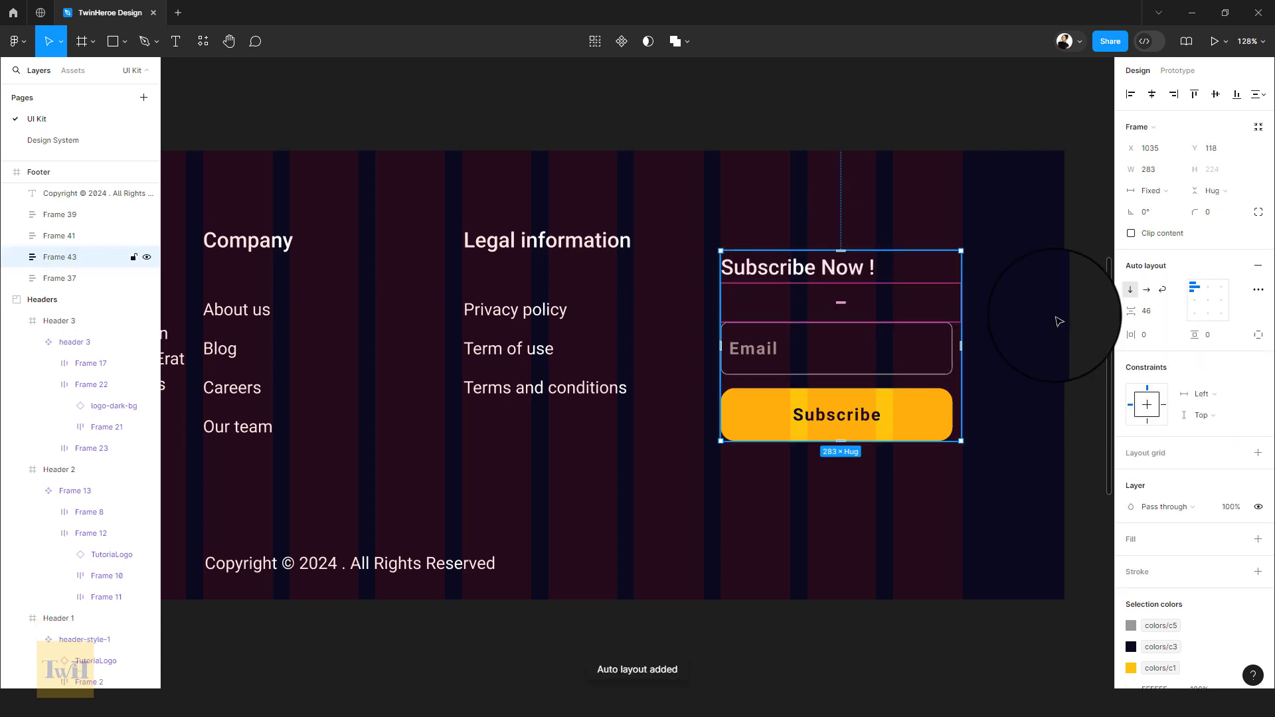
left_click(1177, 313)
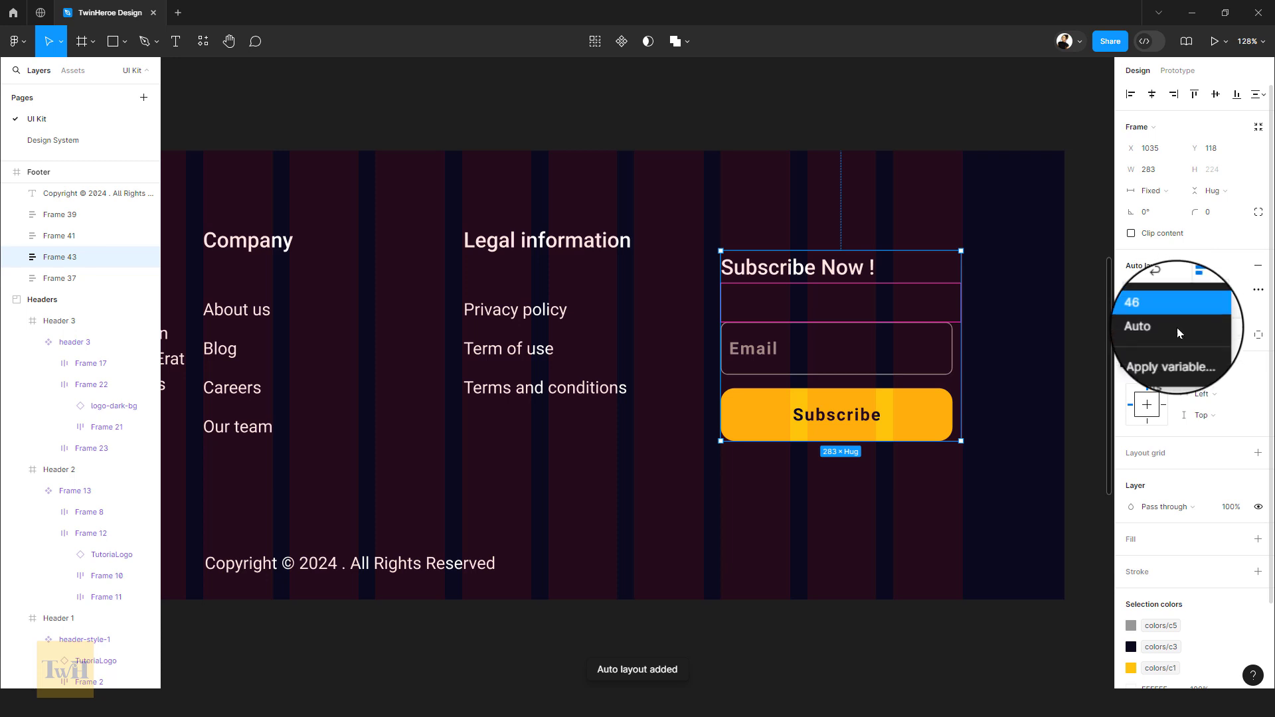
left_click(1179, 354)
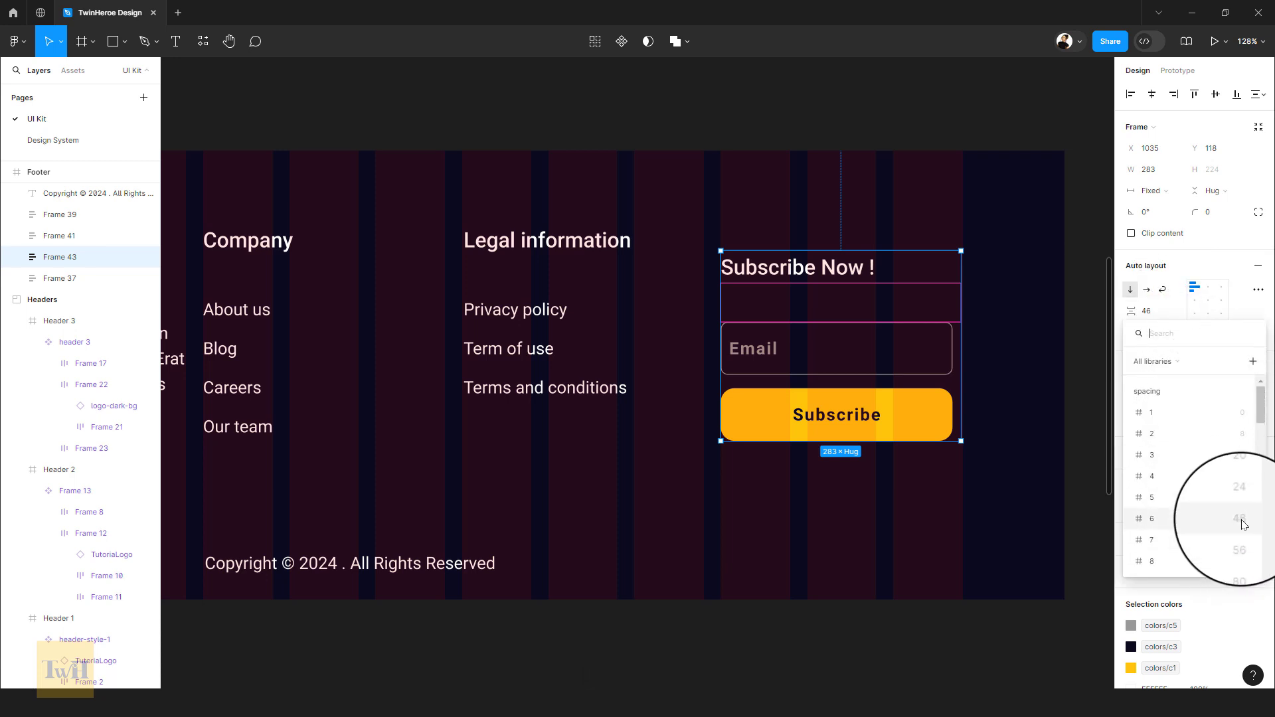
left_click(1244, 518)
- Align the top of the Subscribe Now ! column with the Legal information column at Y 86
scroll(920, 438, "down", 2)
scroll(920, 438, "down", 2)
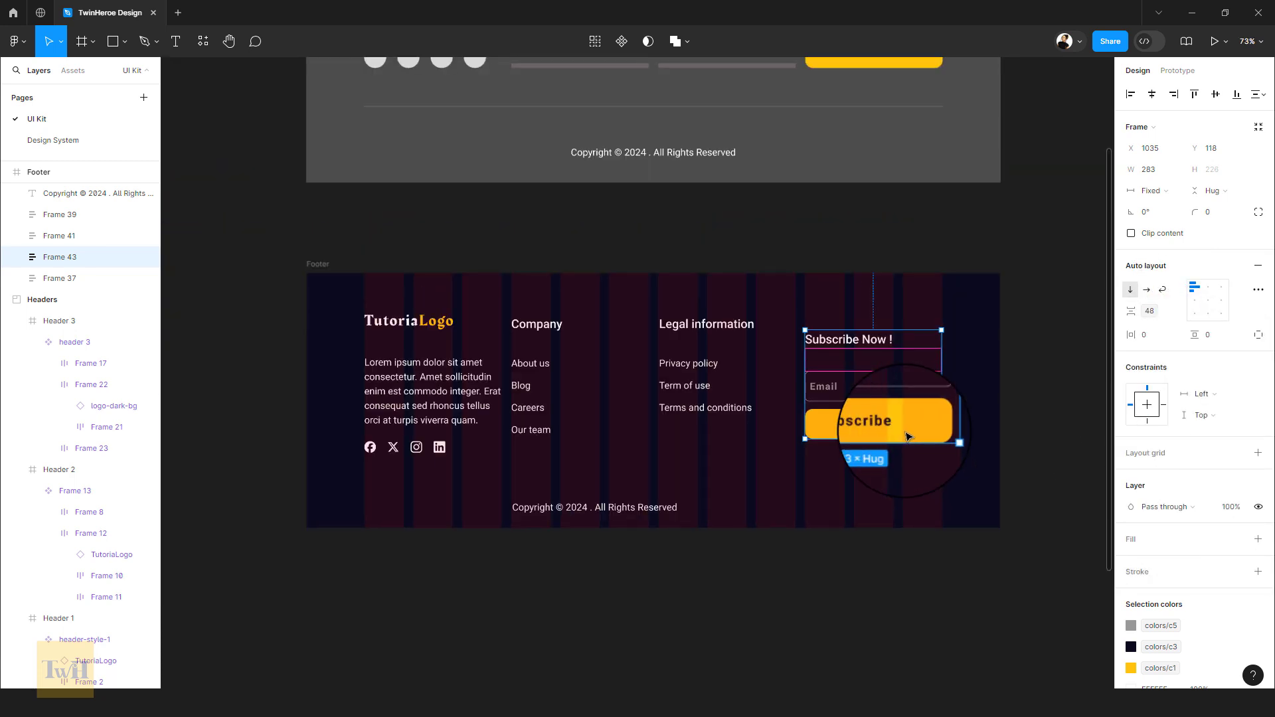
scroll(960, 373, "left", 1)
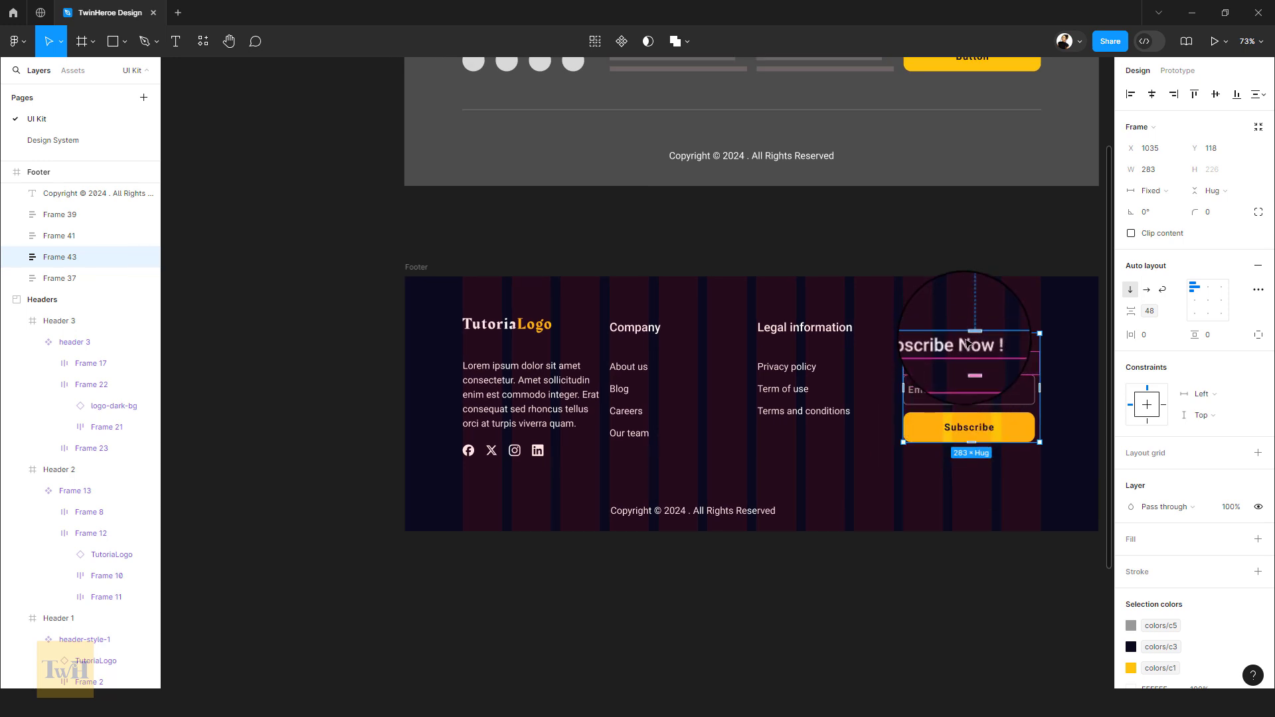
left_click(804, 328, "shift")
- Combine the logo, Company, Legal information and Subscribe Now ! columns in one horizontal auto layout
left_click(634, 329, "shift")
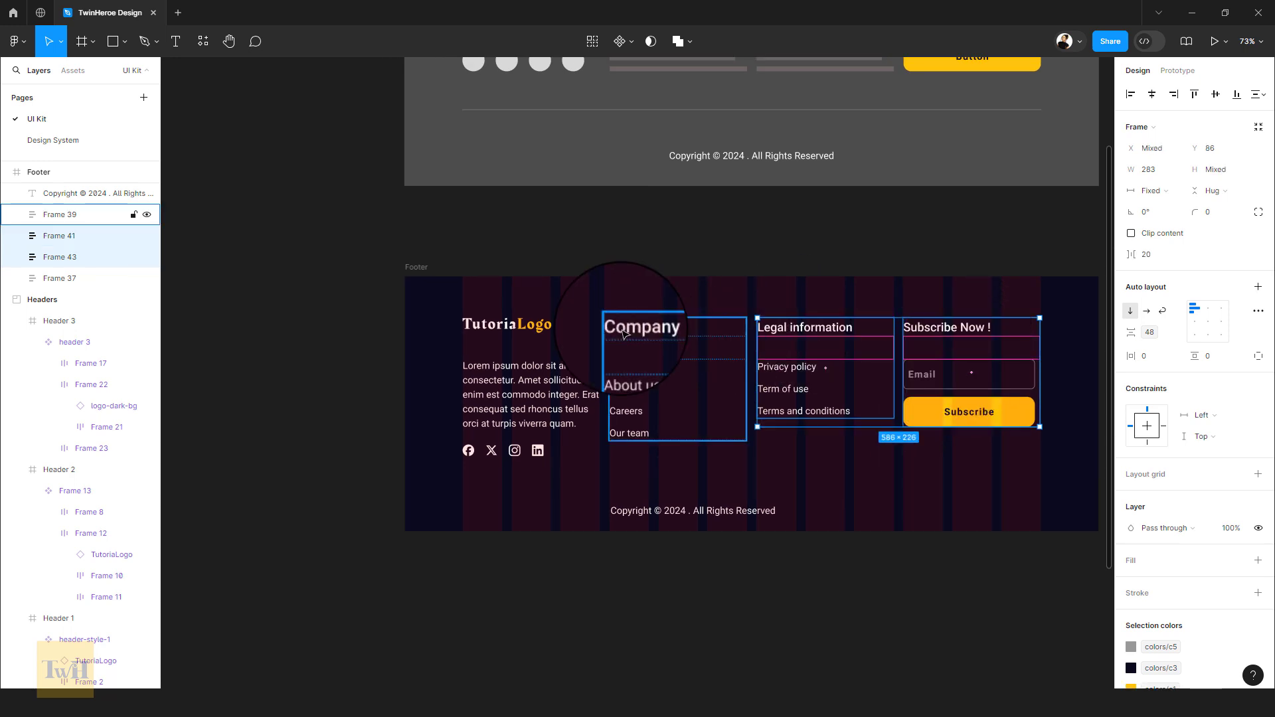
left_click(522, 375, "shift")
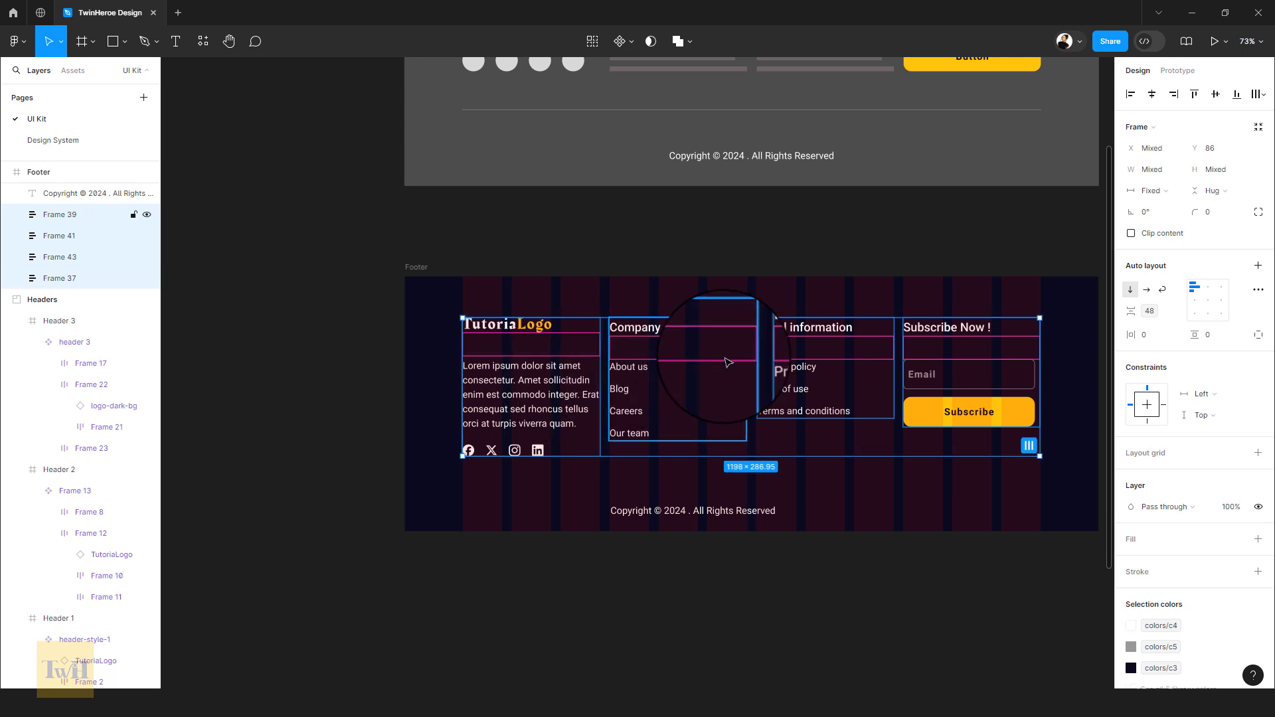
key("shift+a")
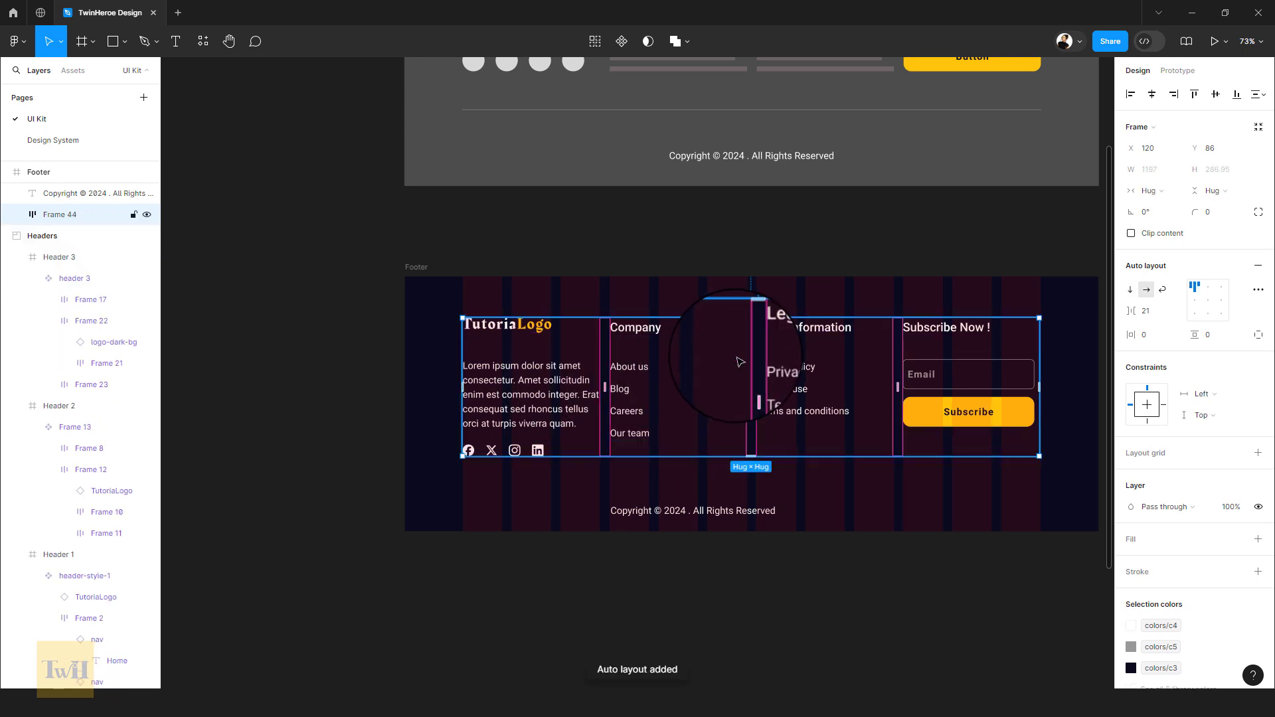
- Set the gap between the four columns of the footer frame to the 20 spacing variable
left_click(1158, 311)
left_click(1180, 355)
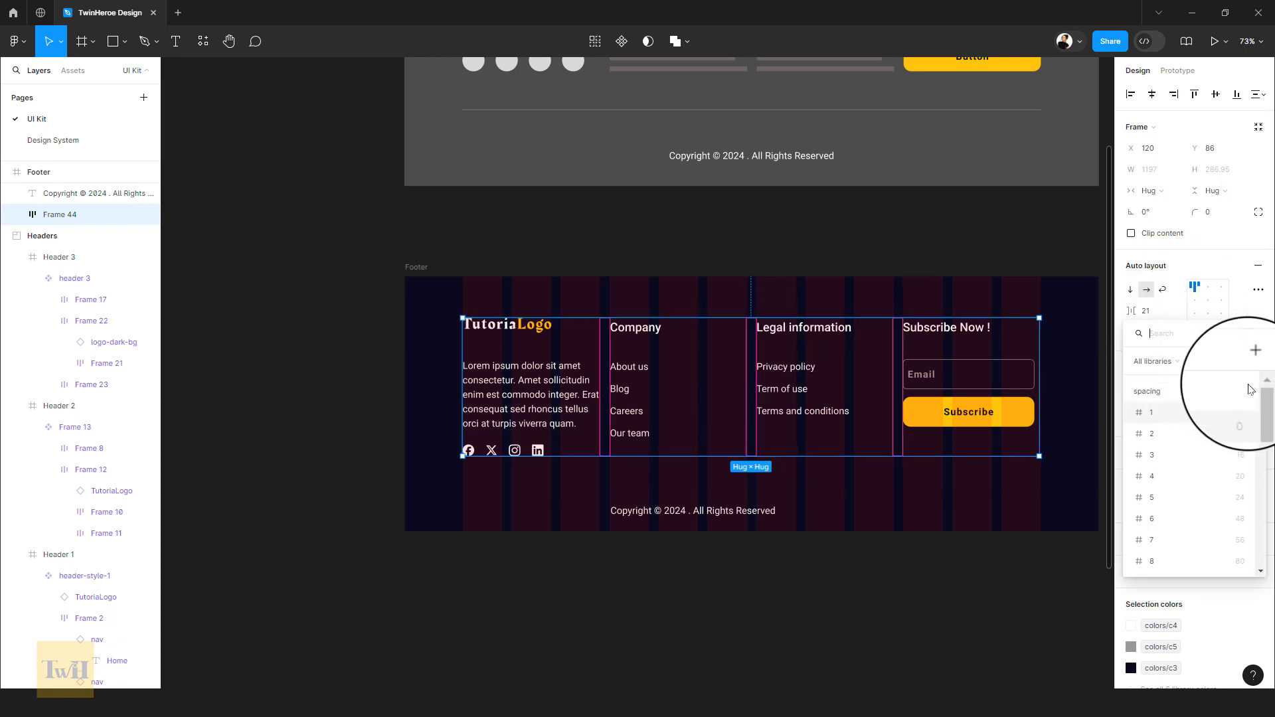
left_click(1239, 478)
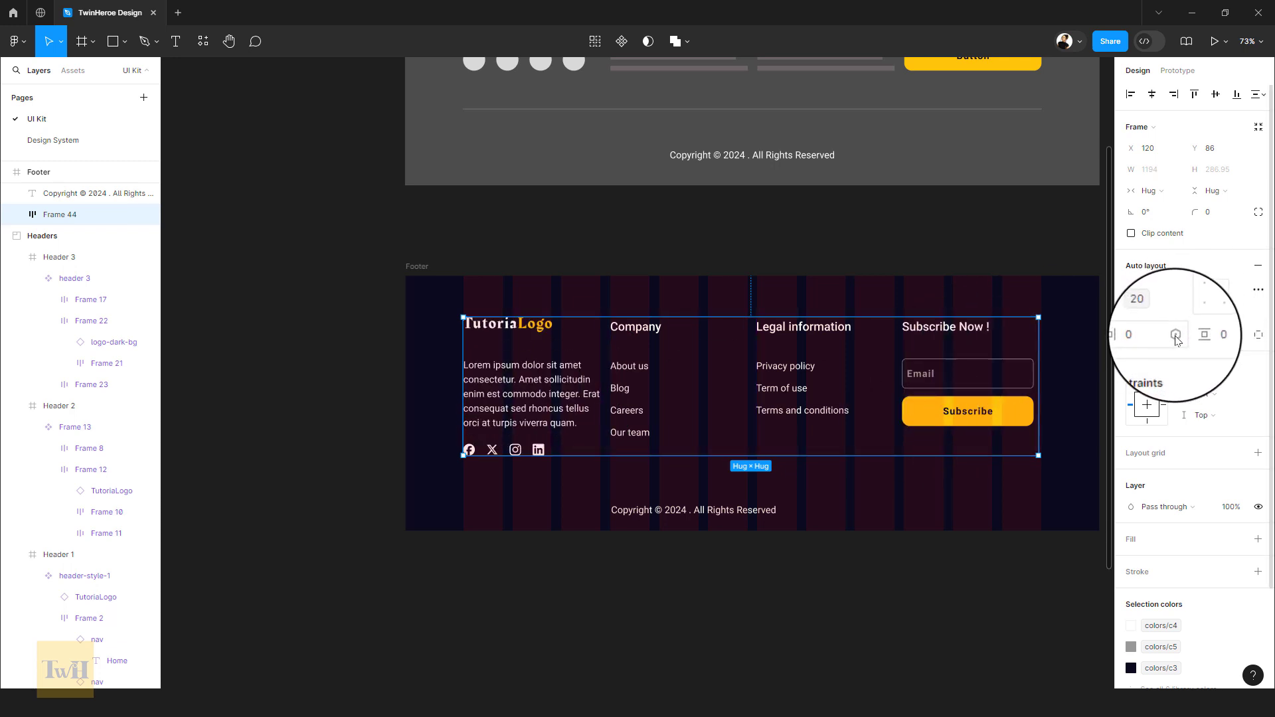
- Set the columns frame's horizontal padding to the 120 spacing variable and align it with the Footer frame's left edge
left_click(1175, 338)
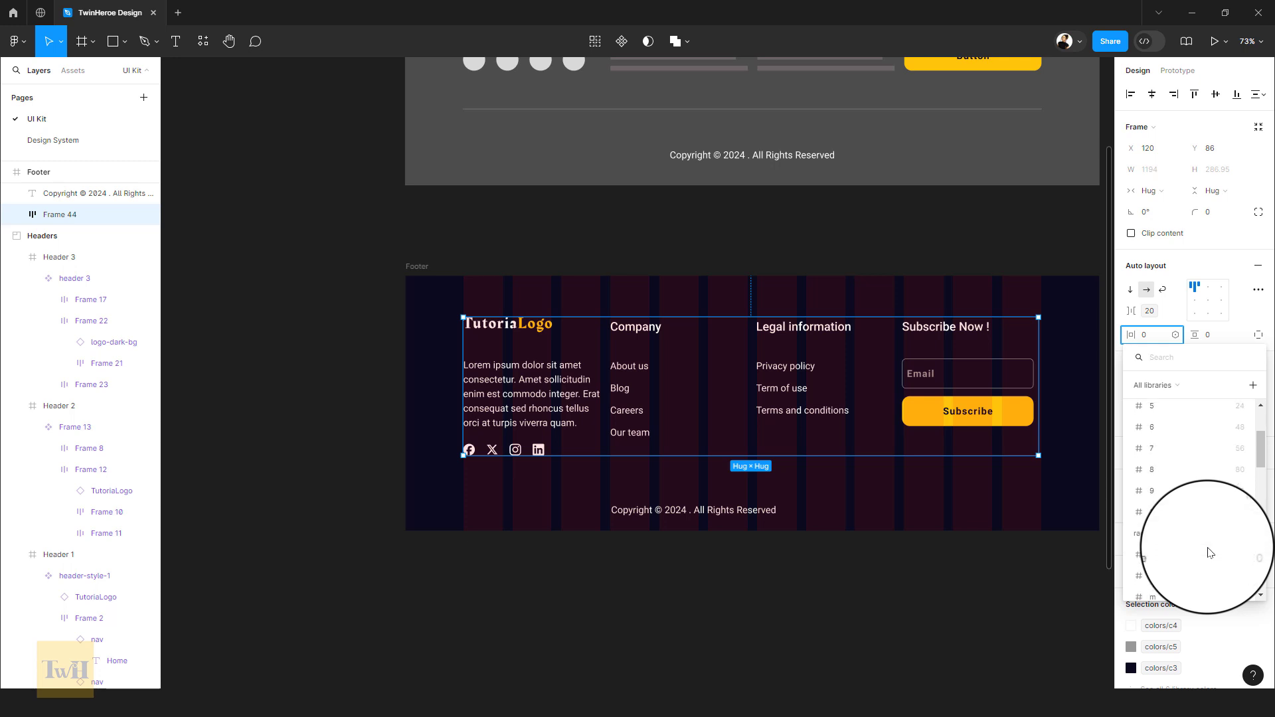
scroll(1207, 518, "down", 5)
left_click(1212, 422)
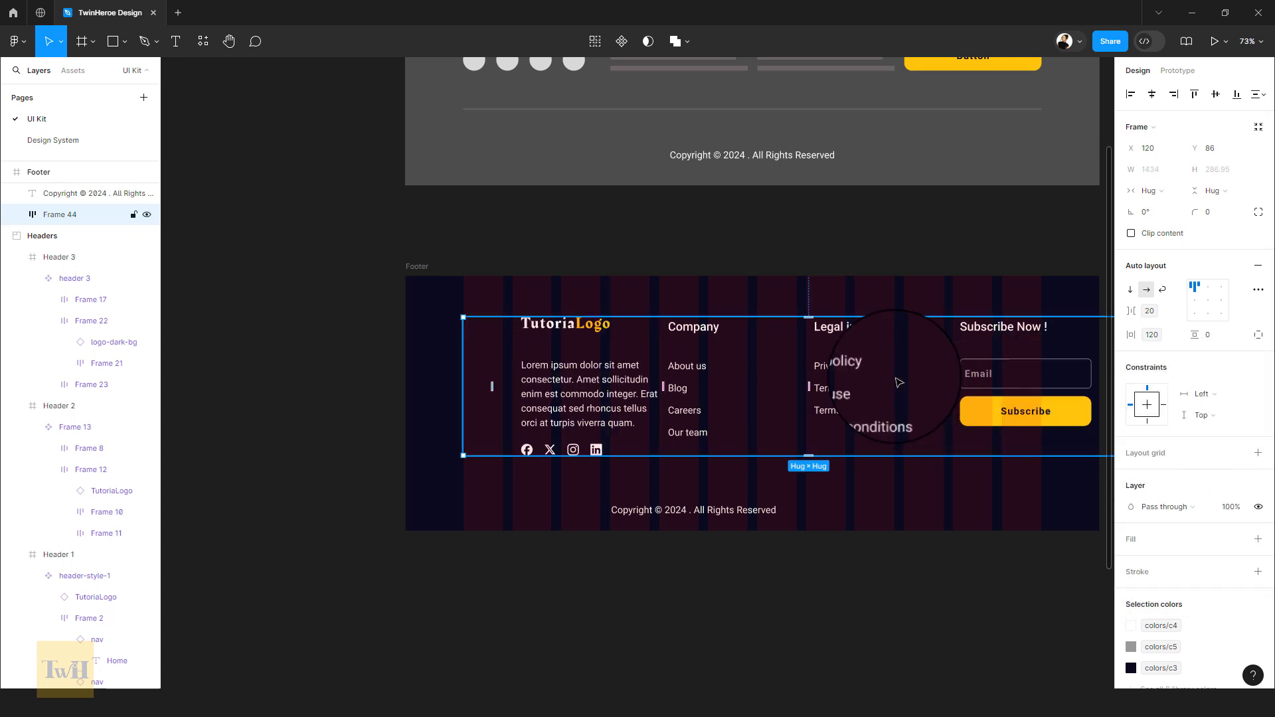
left_click(1129, 96)
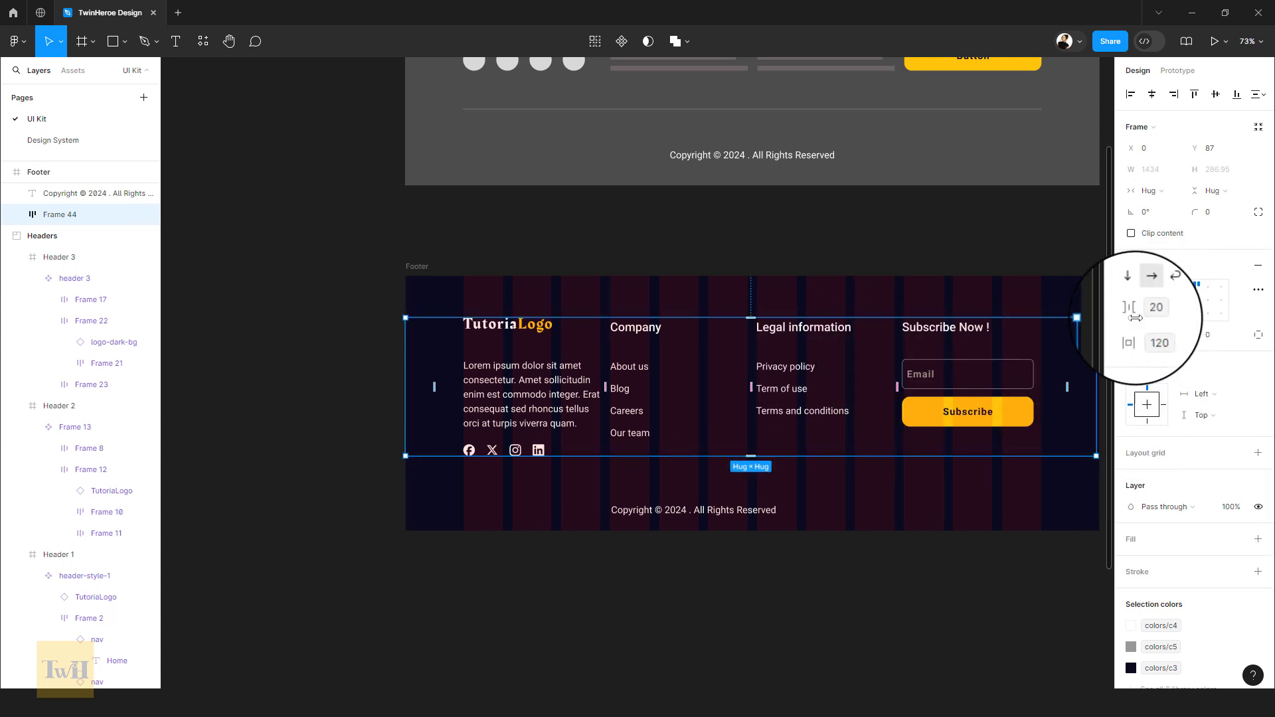
- Set the columns frame's vertical padding to the 80 spacing variable and move it to the Footer frame's upper edge at Y 0
left_click(1239, 336)
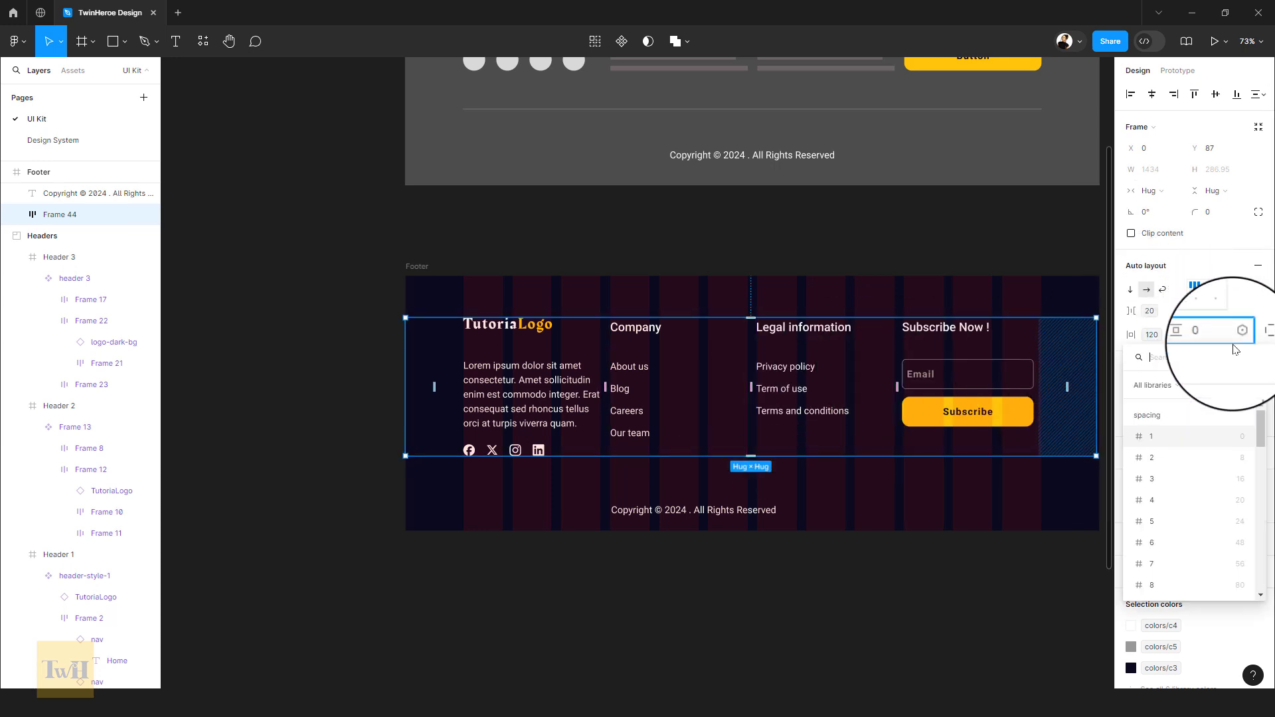
left_click(1235, 585)
left_click_drag(780, 395, 779, 355)
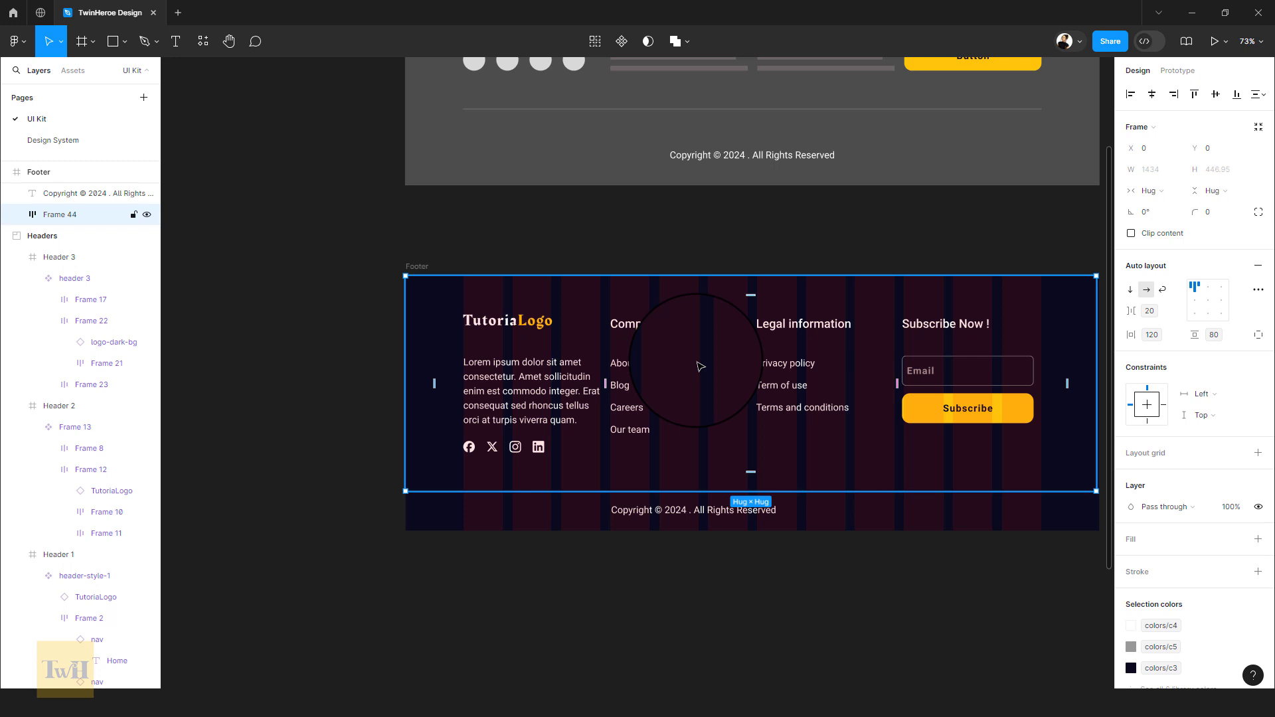
- Add an inside stroke of weight 1 to the columns frame, limited to its bottom side
left_click(1259, 572)
scroll(1191, 399, "down", 3)
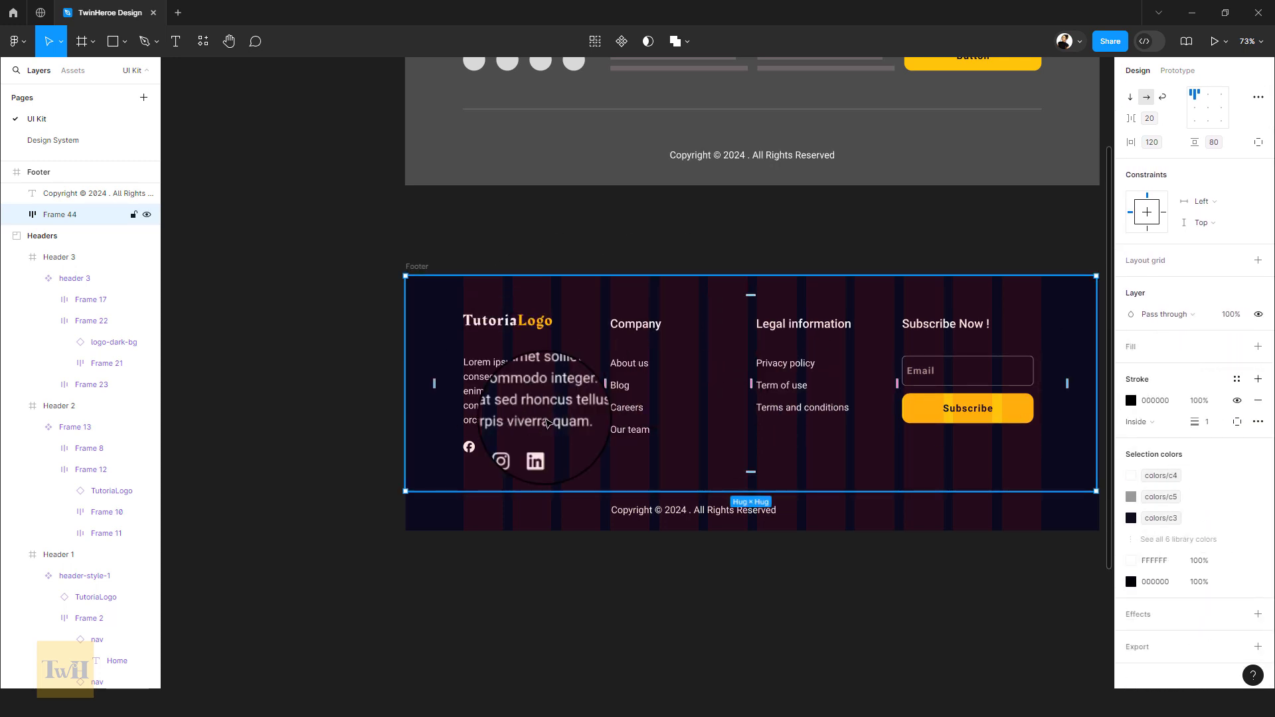
left_click(1236, 424)
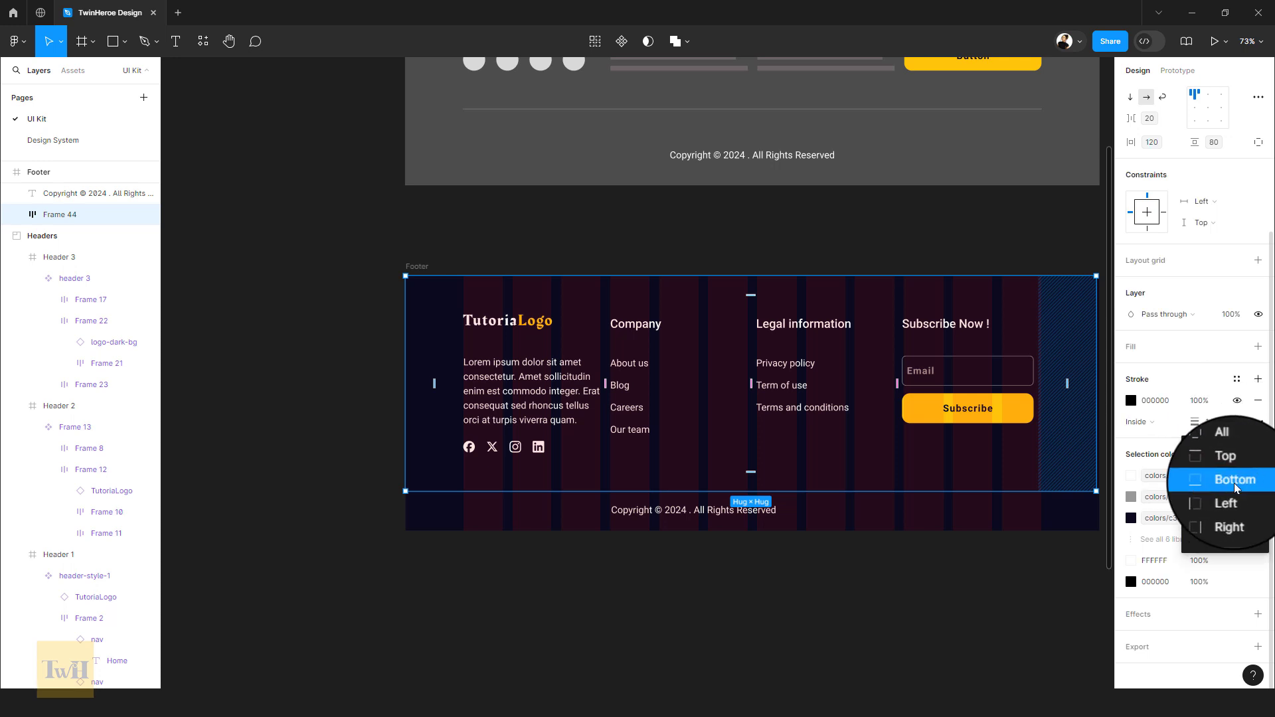
left_click(1231, 486)
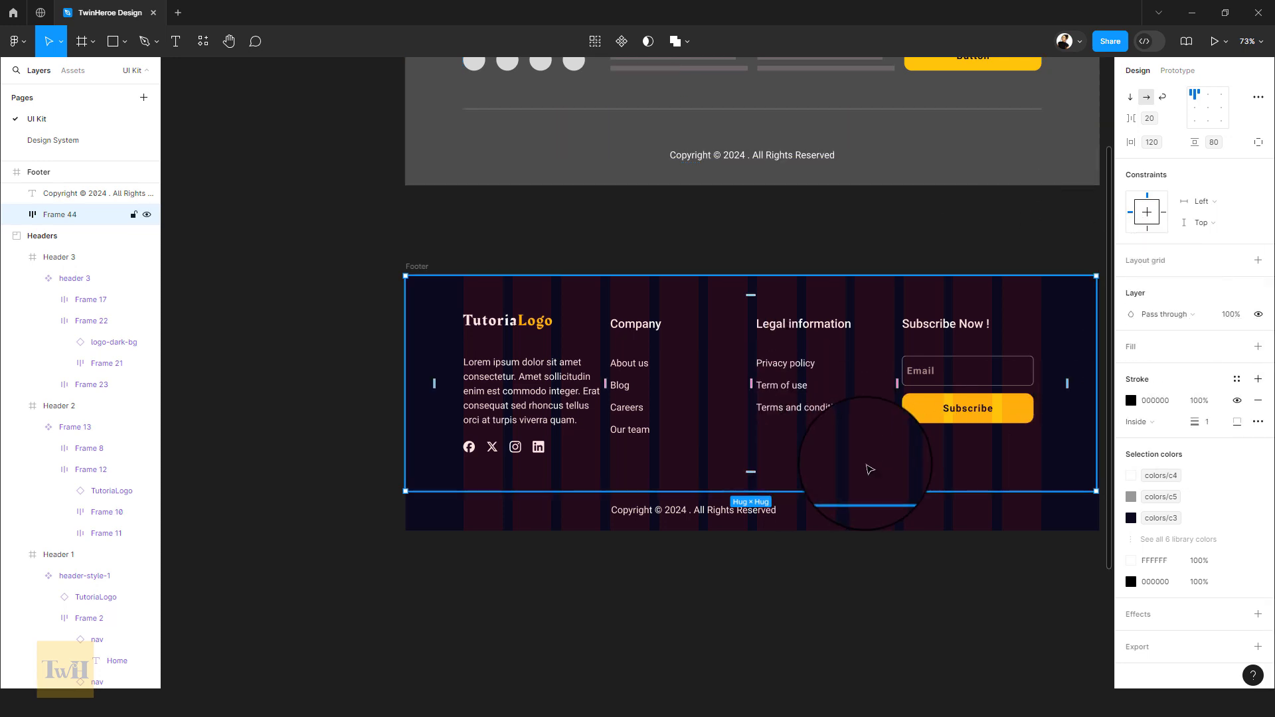
- Apply the White/20% color variable to the columns frame's bottom stroke
left_click(1237, 380)
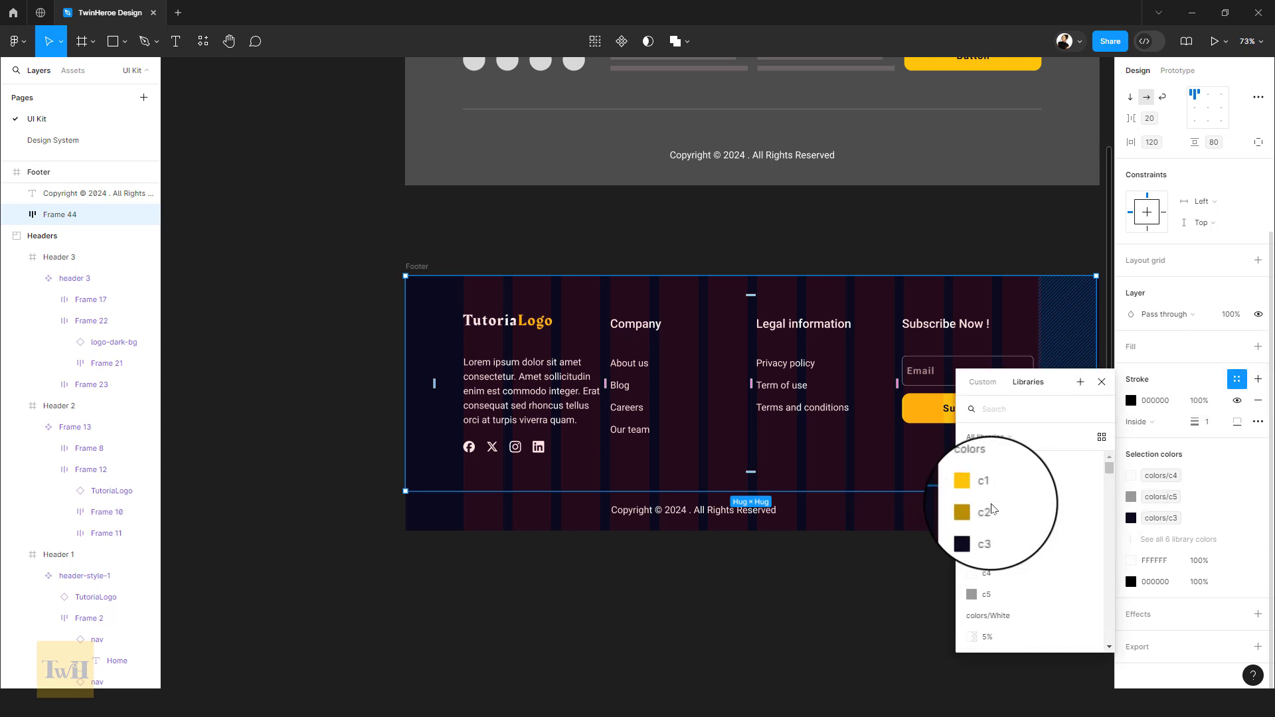
scroll(994, 511, "down", 5)
scroll(999, 521, "up", 2)
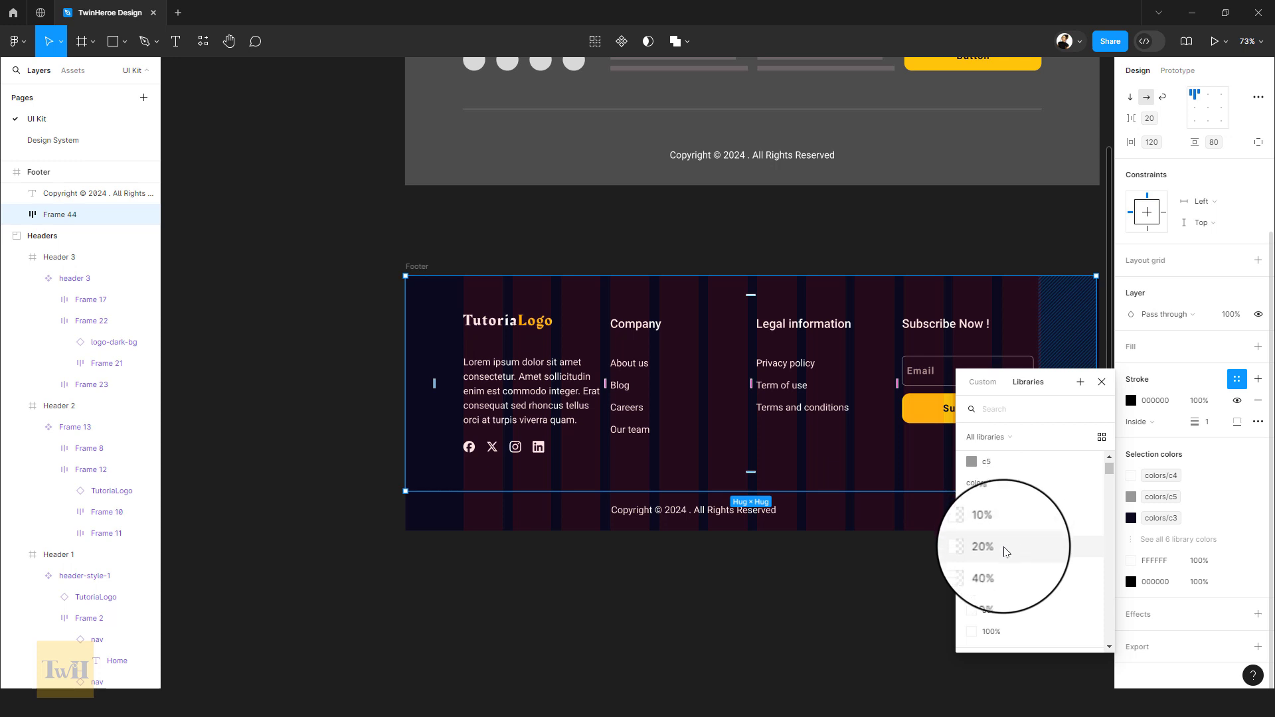
left_click(1004, 550)
left_click(840, 556)
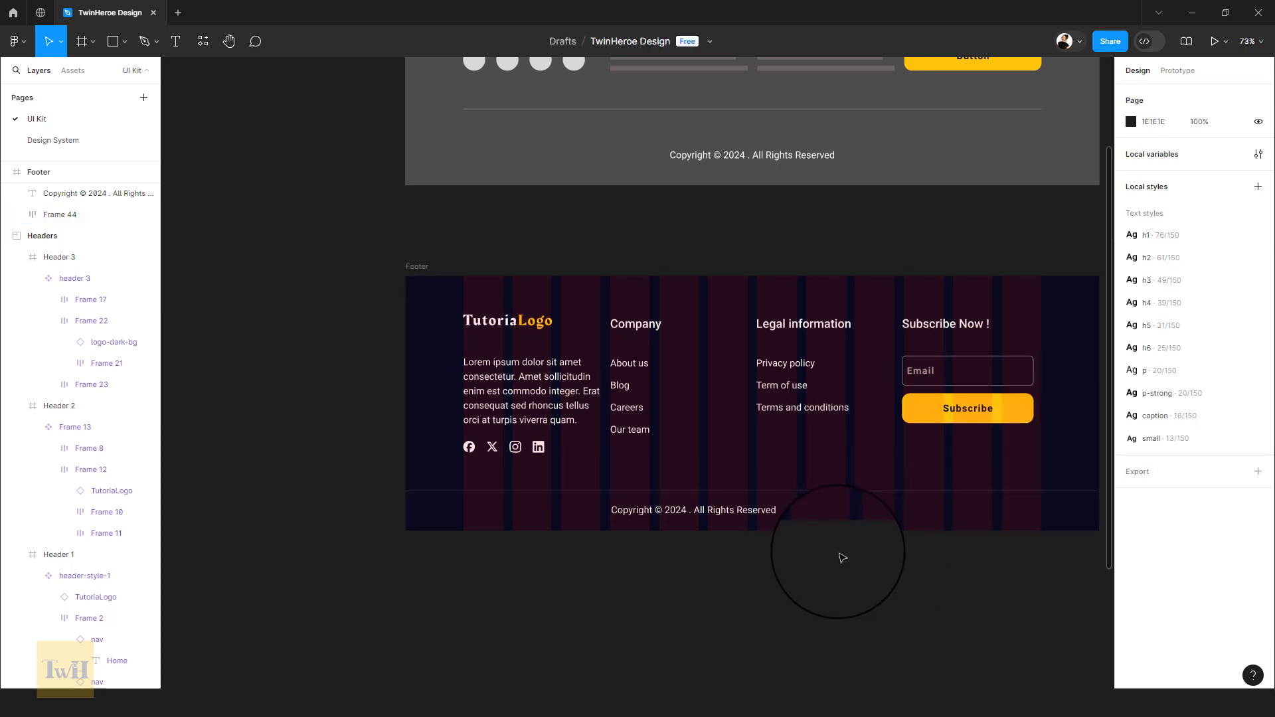
- Set the auto layout of the columns frame to wrap
left_click(896, 481)
left_click(896, 482)
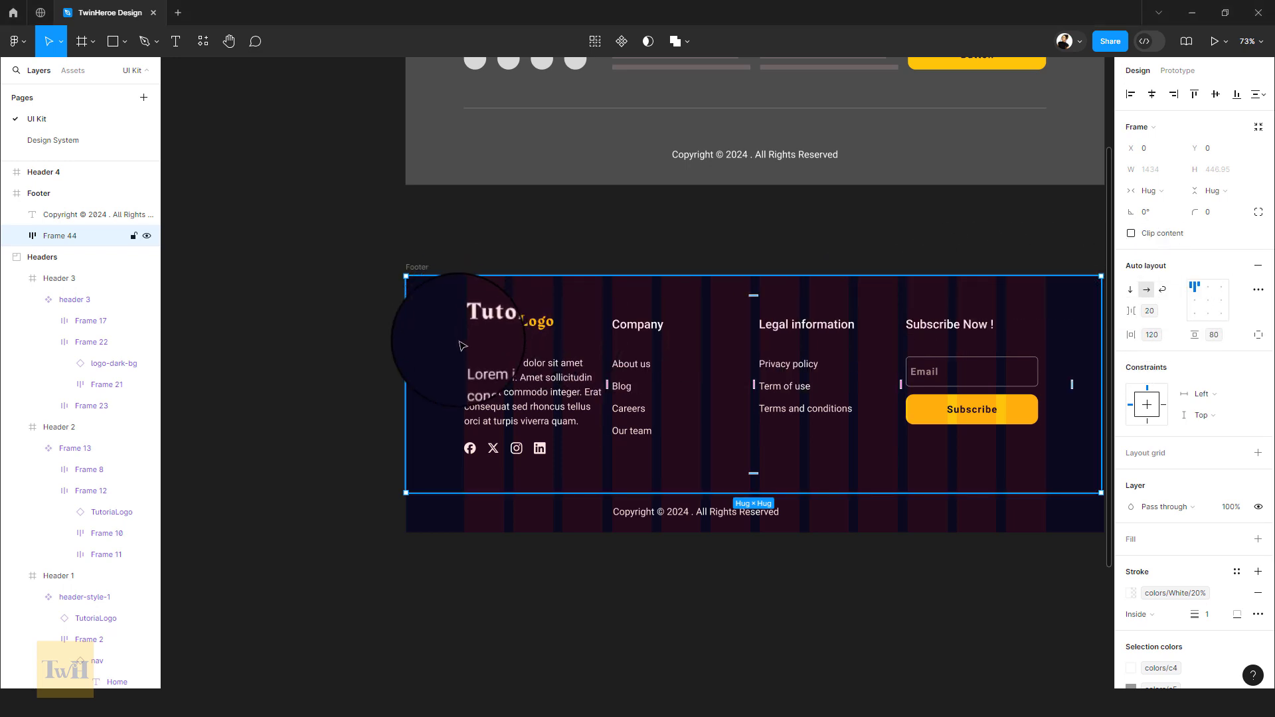
left_click(1162, 290)
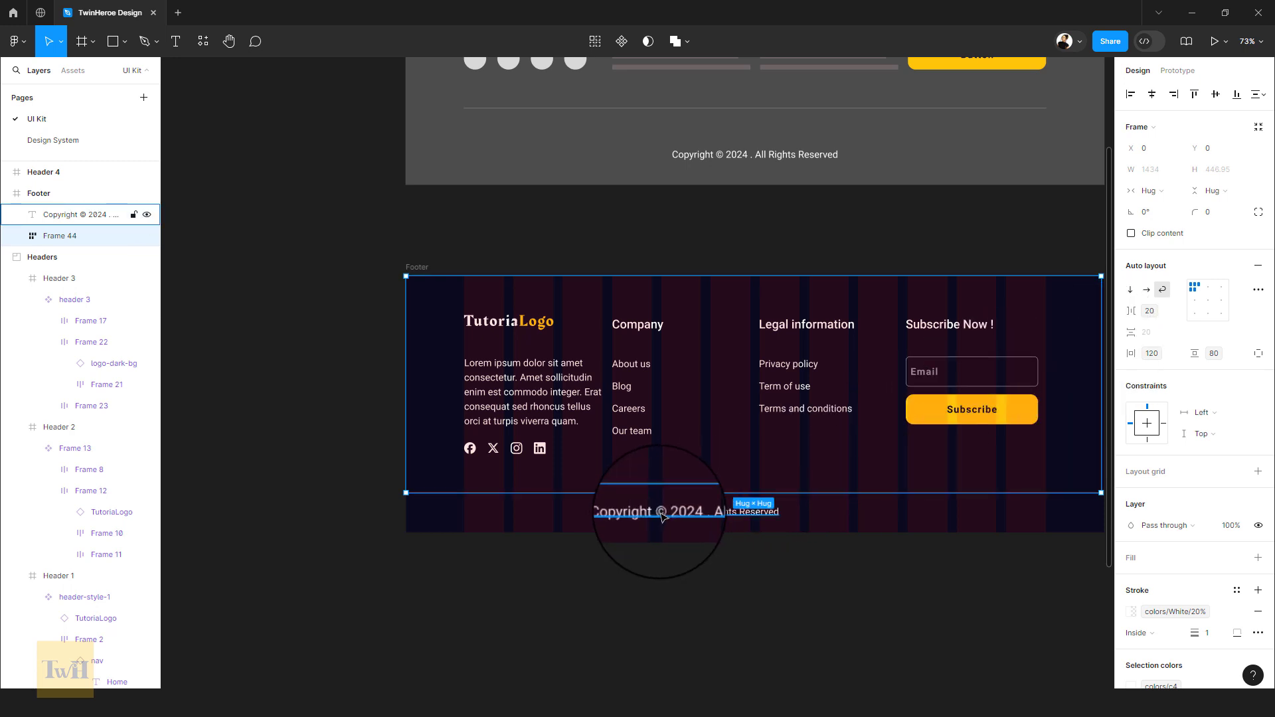
- Combine the columns frame and the copyright text in one vertical auto layout
left_click_drag(646, 523, 703, 522)
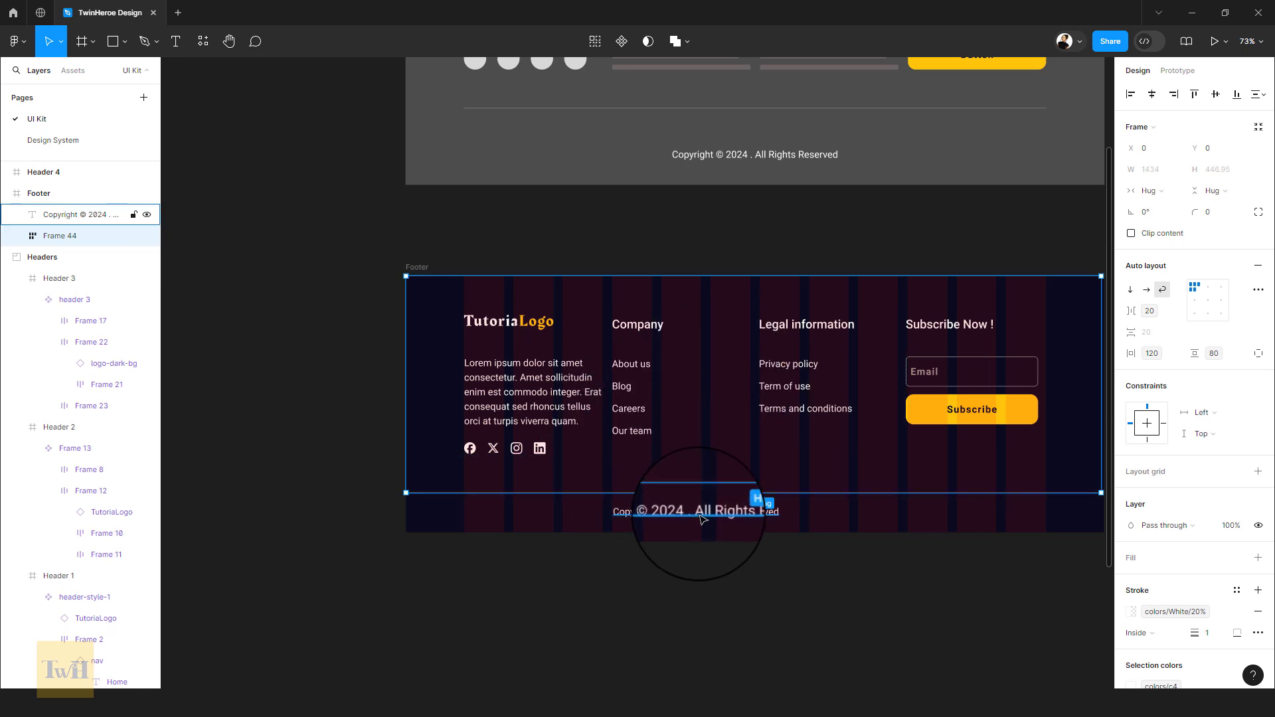
left_click_drag(703, 517, 703, 515)
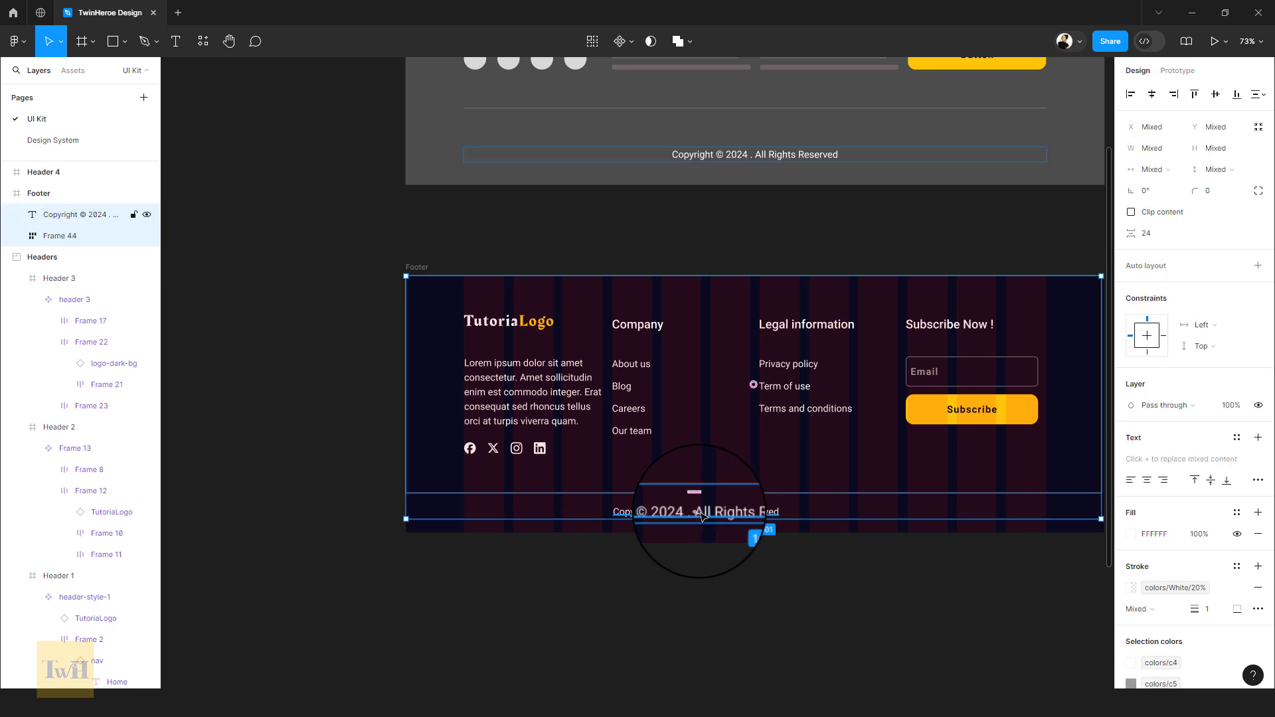
key("shift+a")
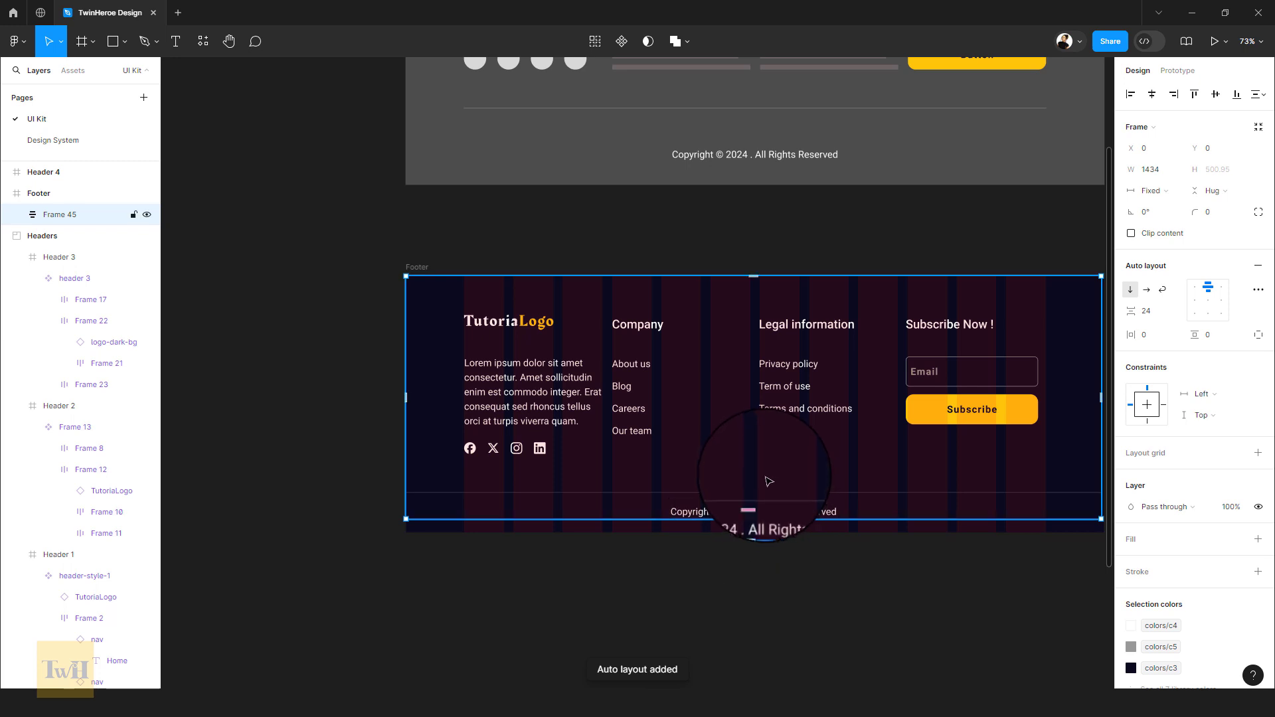
- Set the gap between the columns frame and the copyright text to the 48 spacing variable
left_click(1159, 310)
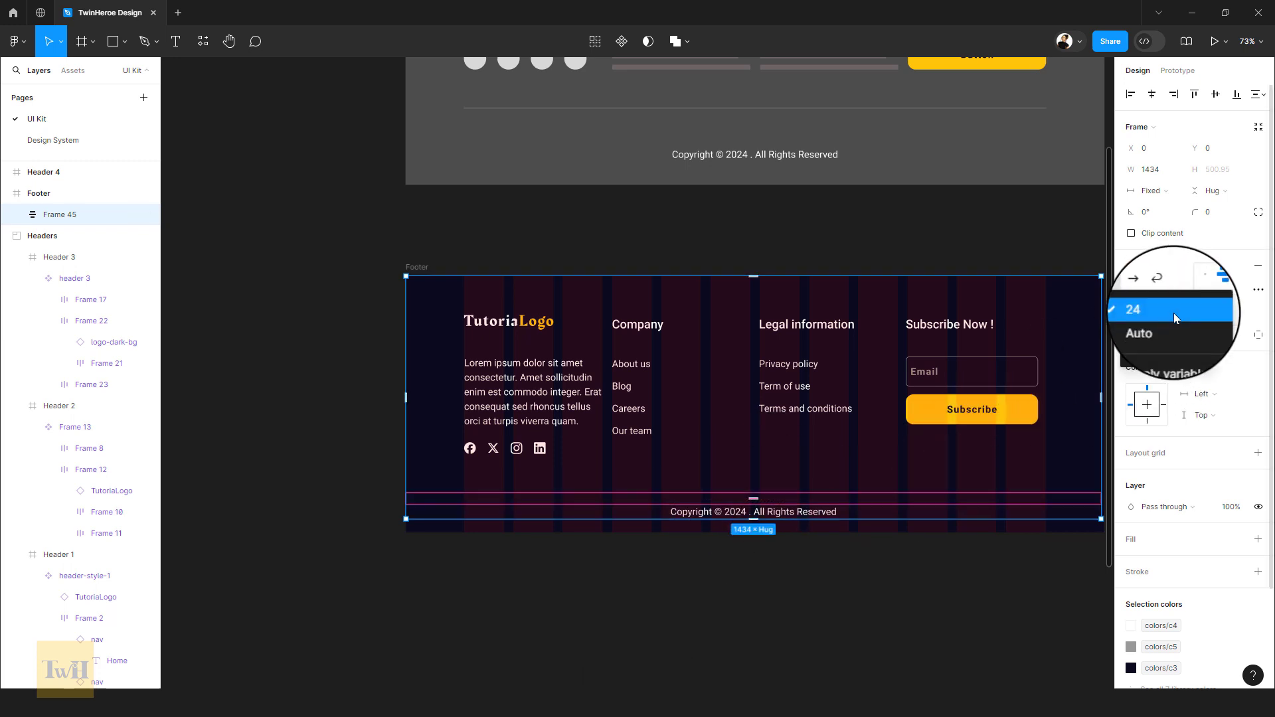
key("Escape")
left_click_drag(753, 498, 773, 535)
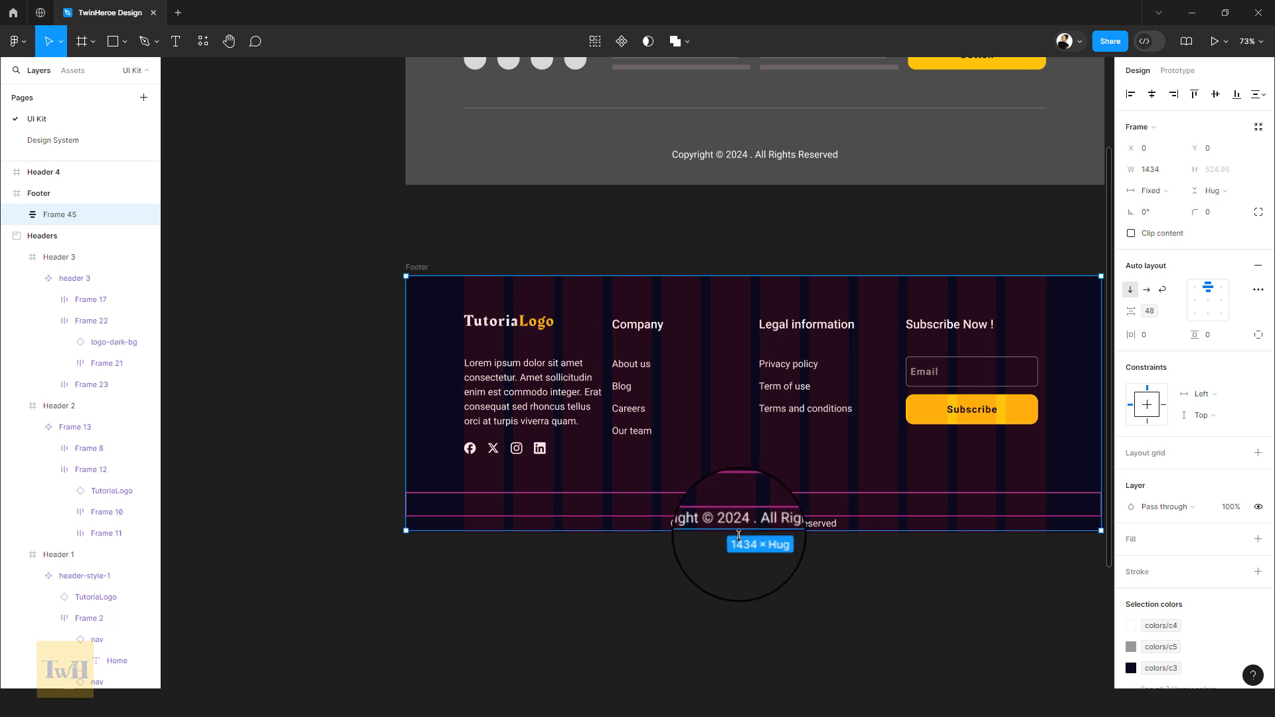
- Set only the bottom padding of the combined footer content frame to the 80 spacing variable
scroll(744, 545, "up", 1)
scroll(744, 544, "up", 5)
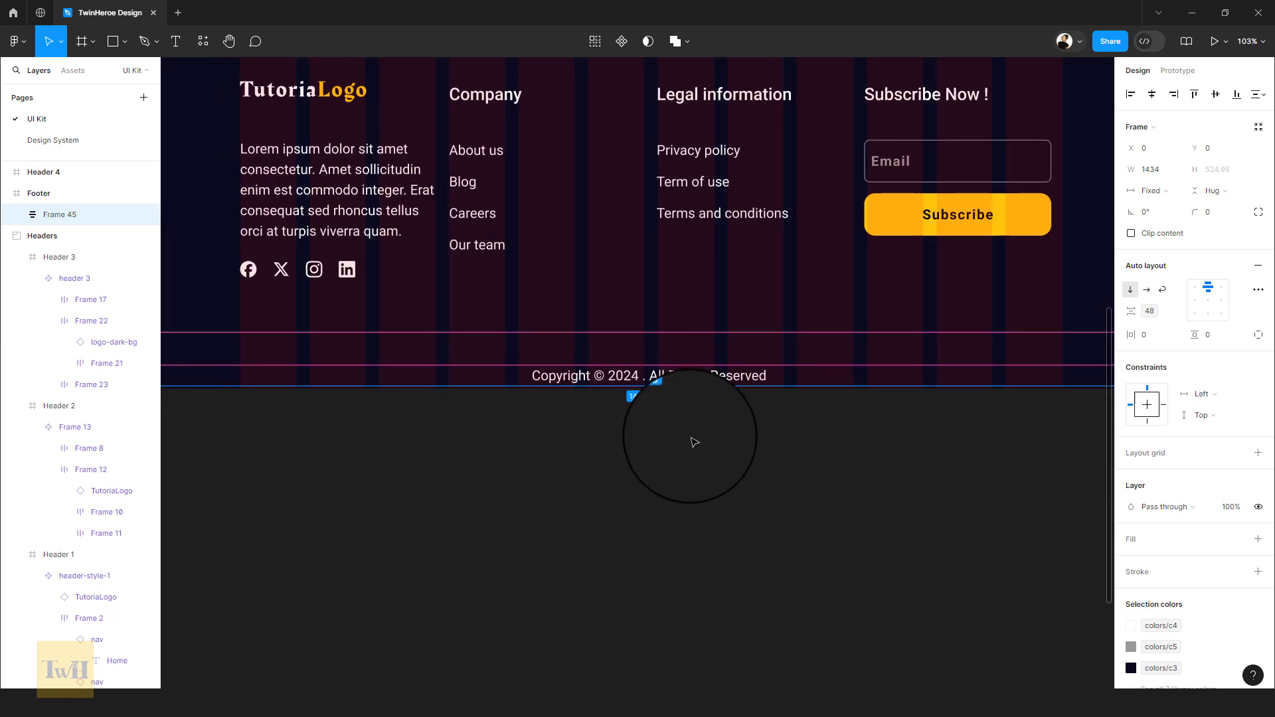
scroll(706, 419, "up", 2)
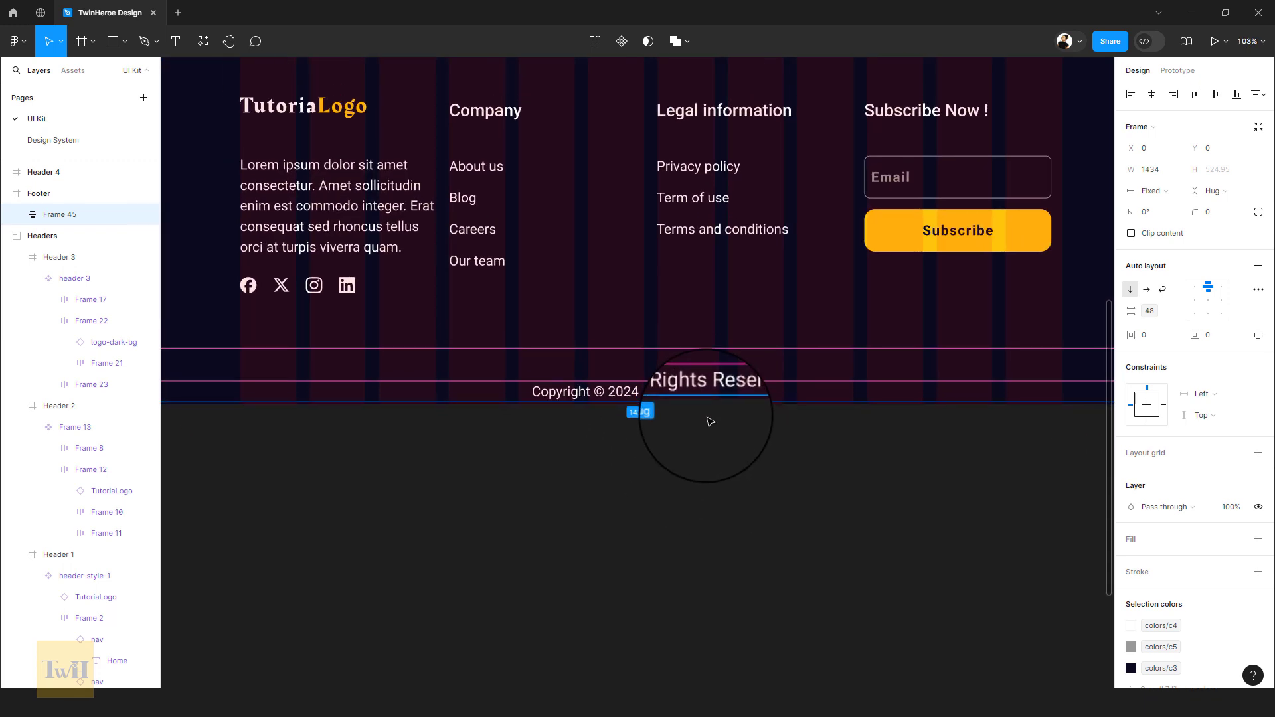
scroll(707, 422, "down", 2)
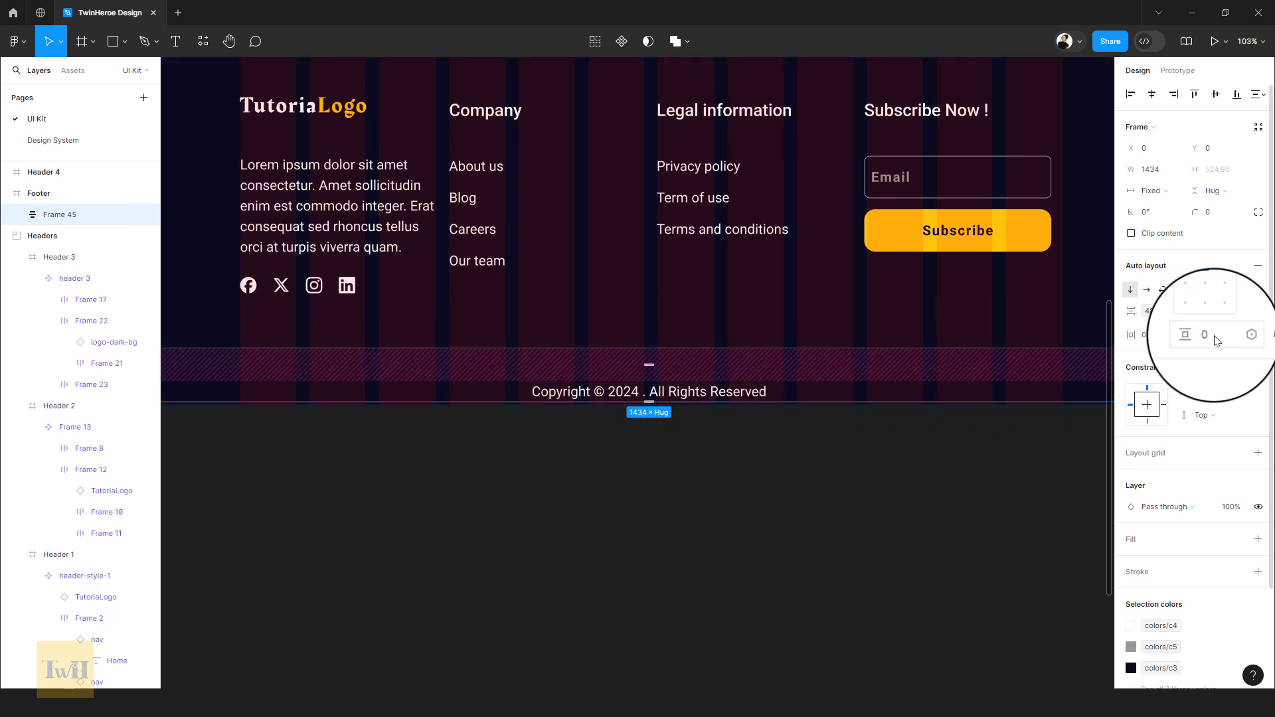
left_click(1259, 337)
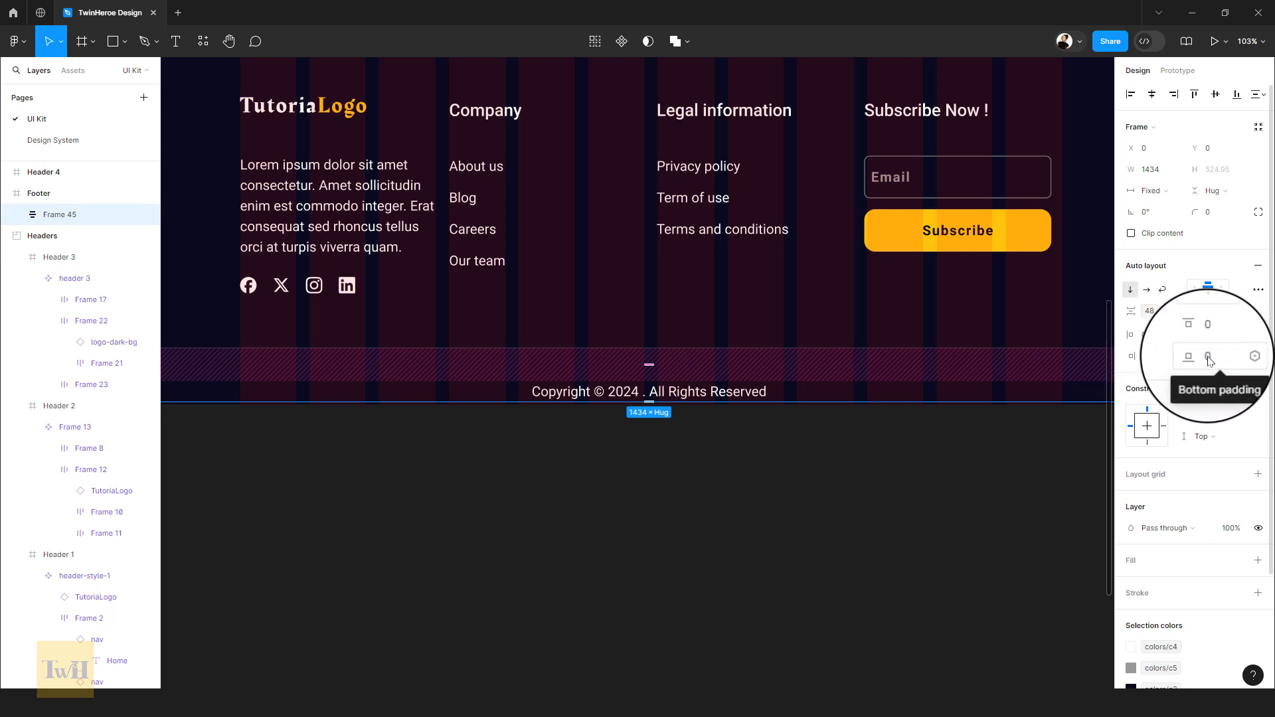
left_click(1241, 358)
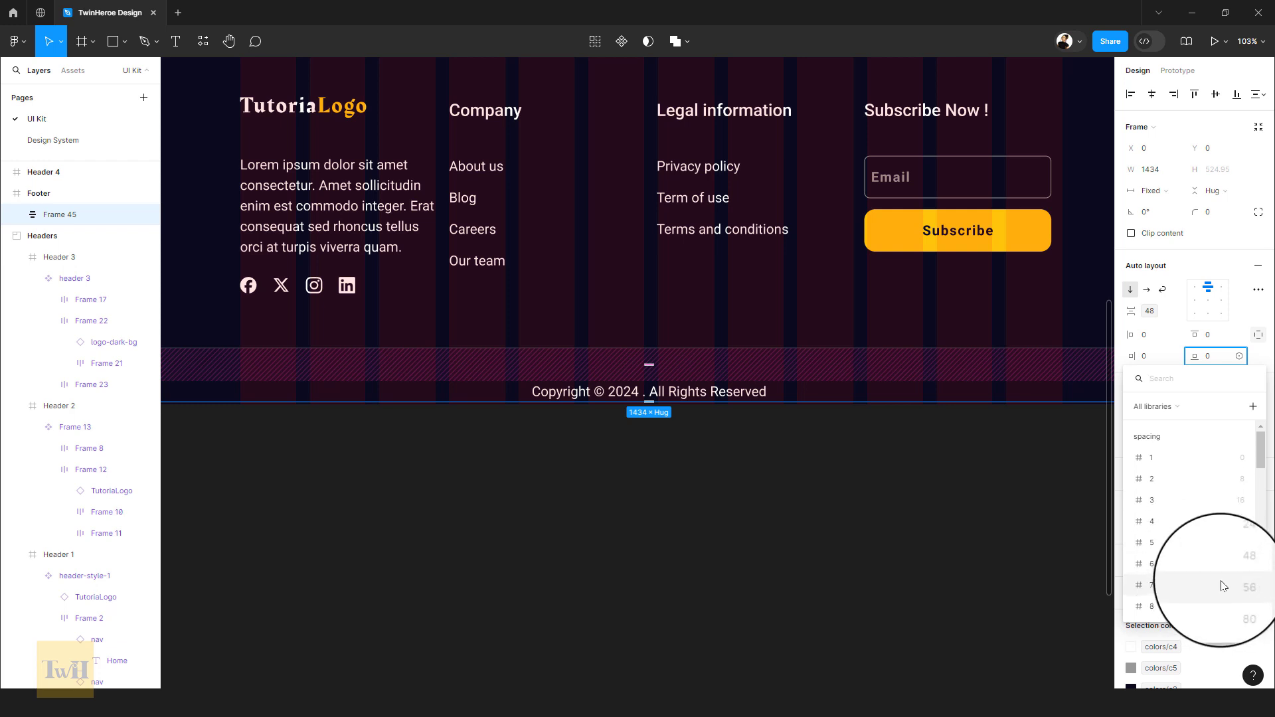
left_click(1222, 606)
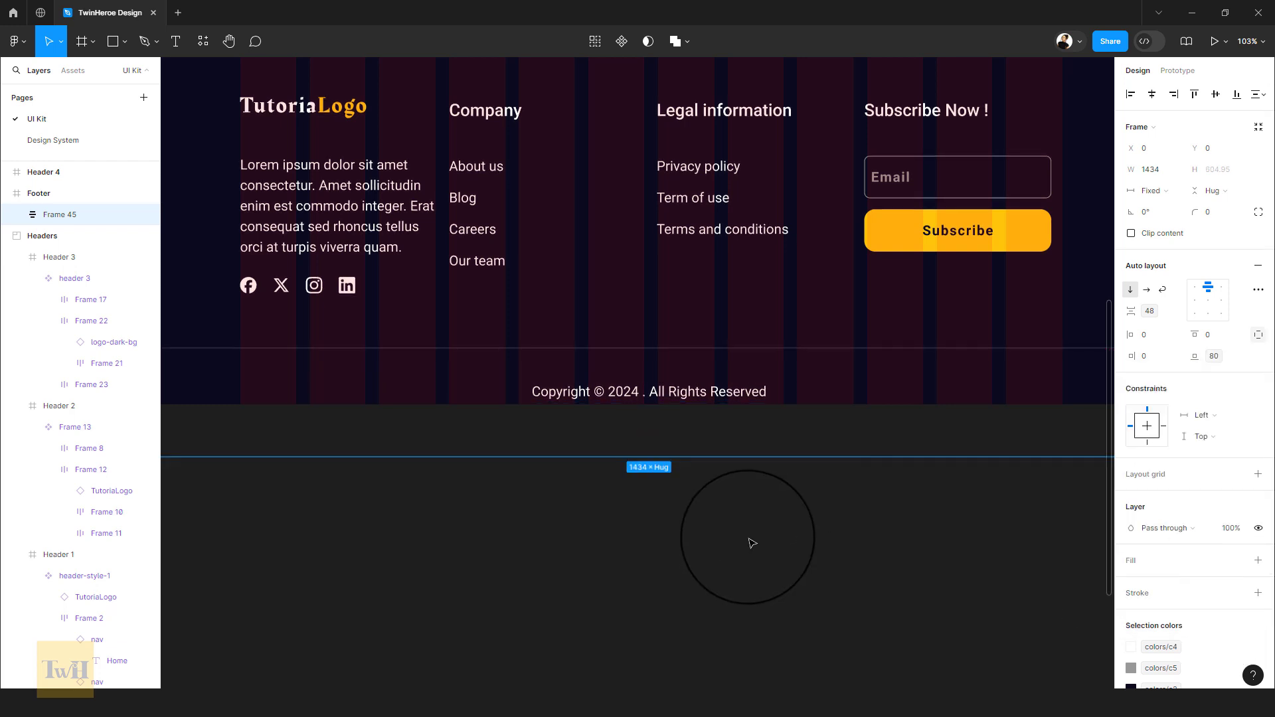
- Move the combined content frame out of the Footer frame onto the canvas below it, at X 1221, Y -163
scroll(751, 539, "down", 4)
scroll(751, 555, "down", 3)
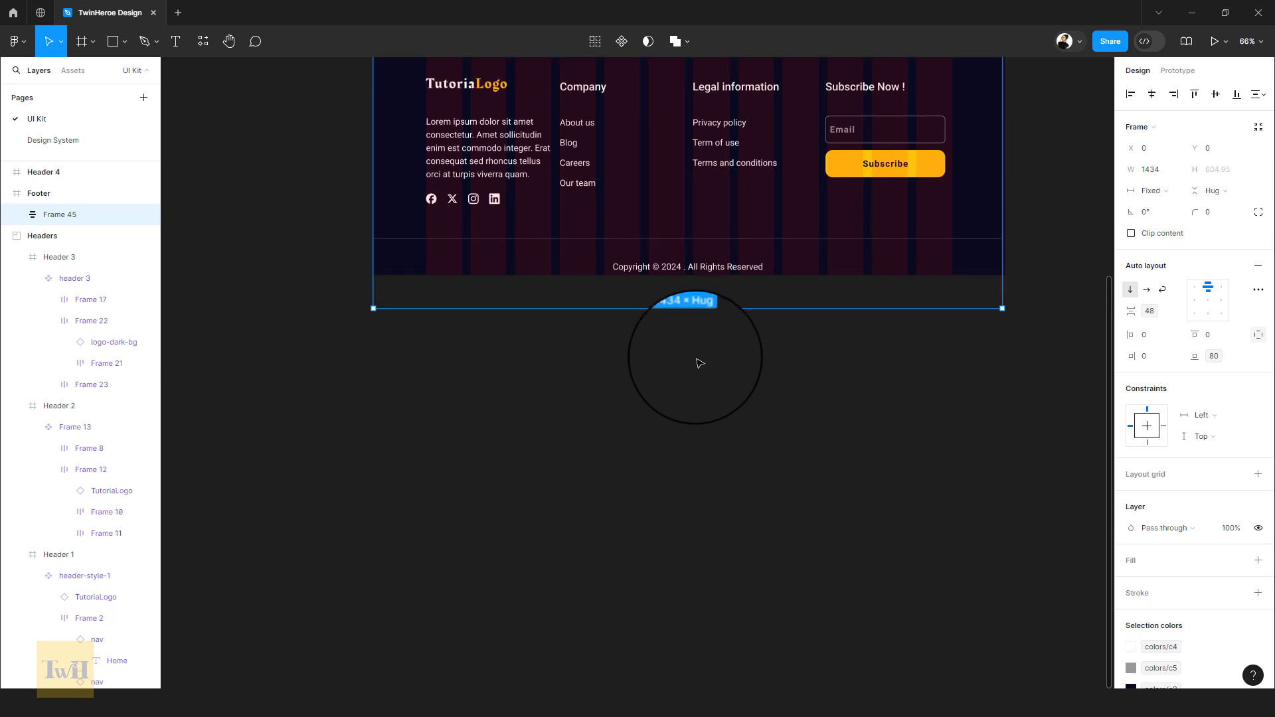
scroll(698, 362, "down", 1)
scroll(697, 362, "up", 5)
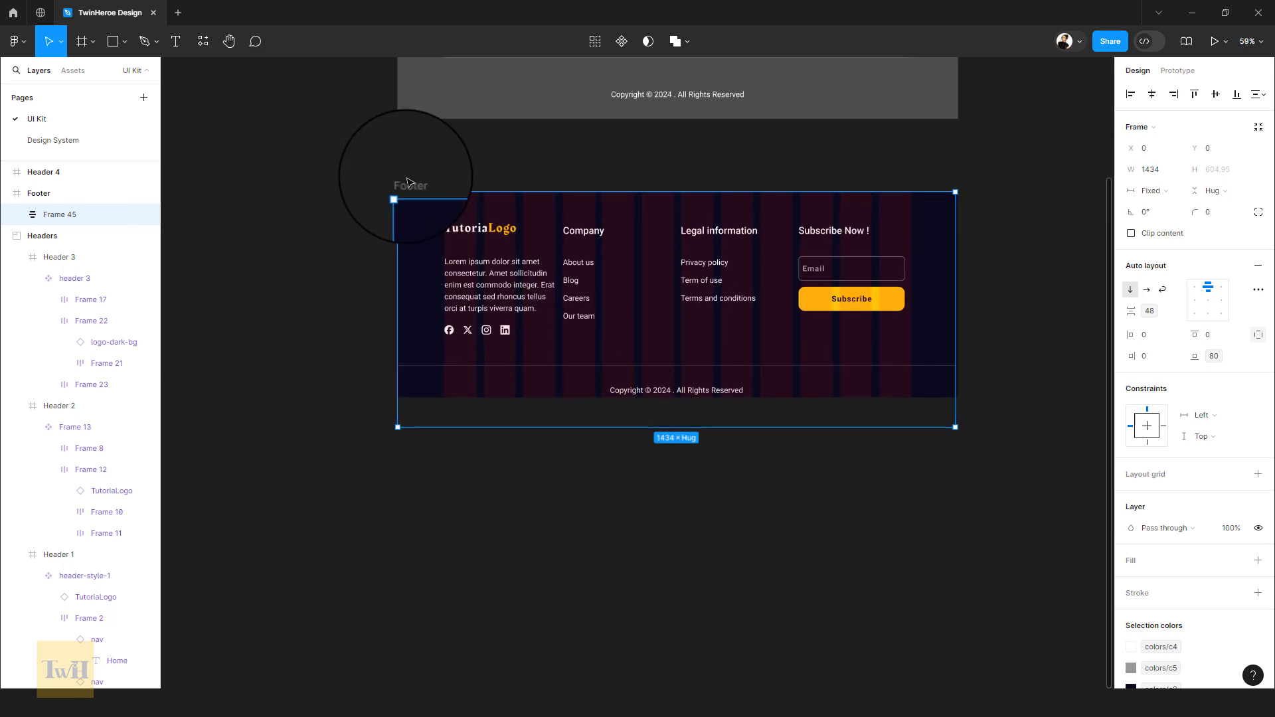
left_click(407, 184)
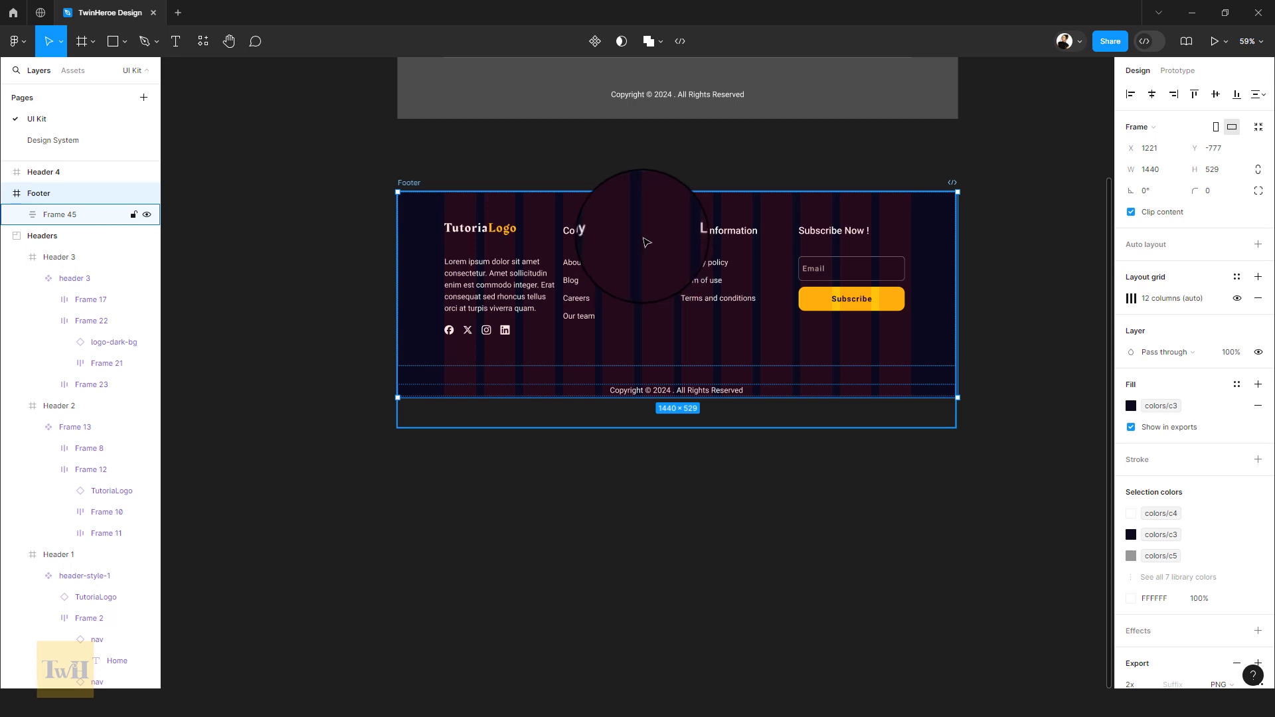
left_click(624, 232)
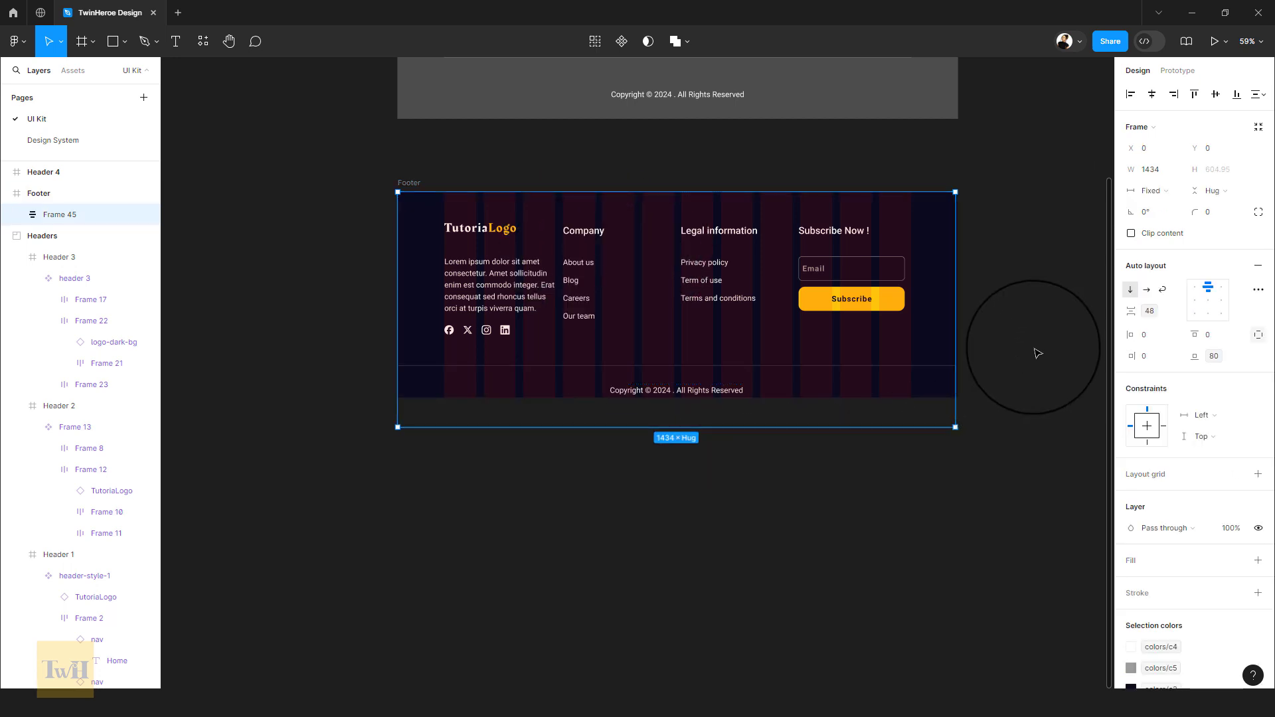
left_click(1038, 354)
left_click(465, 222)
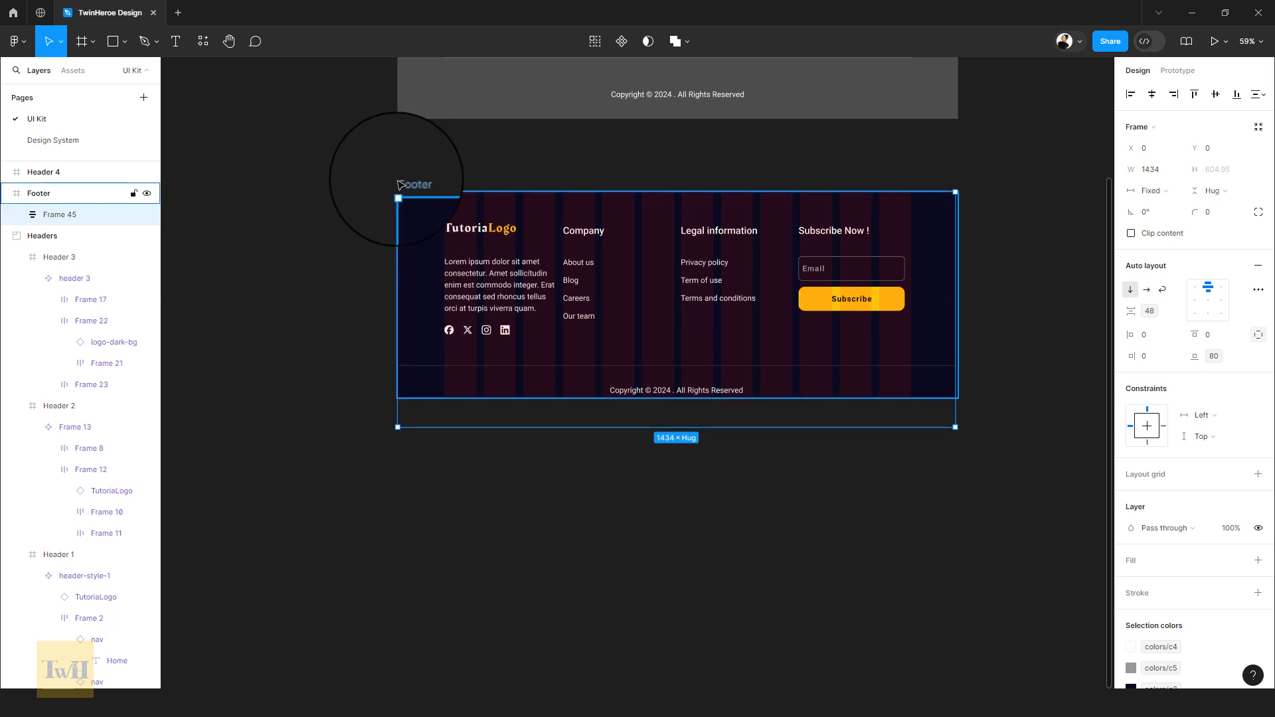
left_click_drag(409, 188, 480, 547)
left_click_drag(479, 592, 586, 332)
- Fill the moved footer content frame with the c3 color variable
scroll(441, 469, "down", 3)
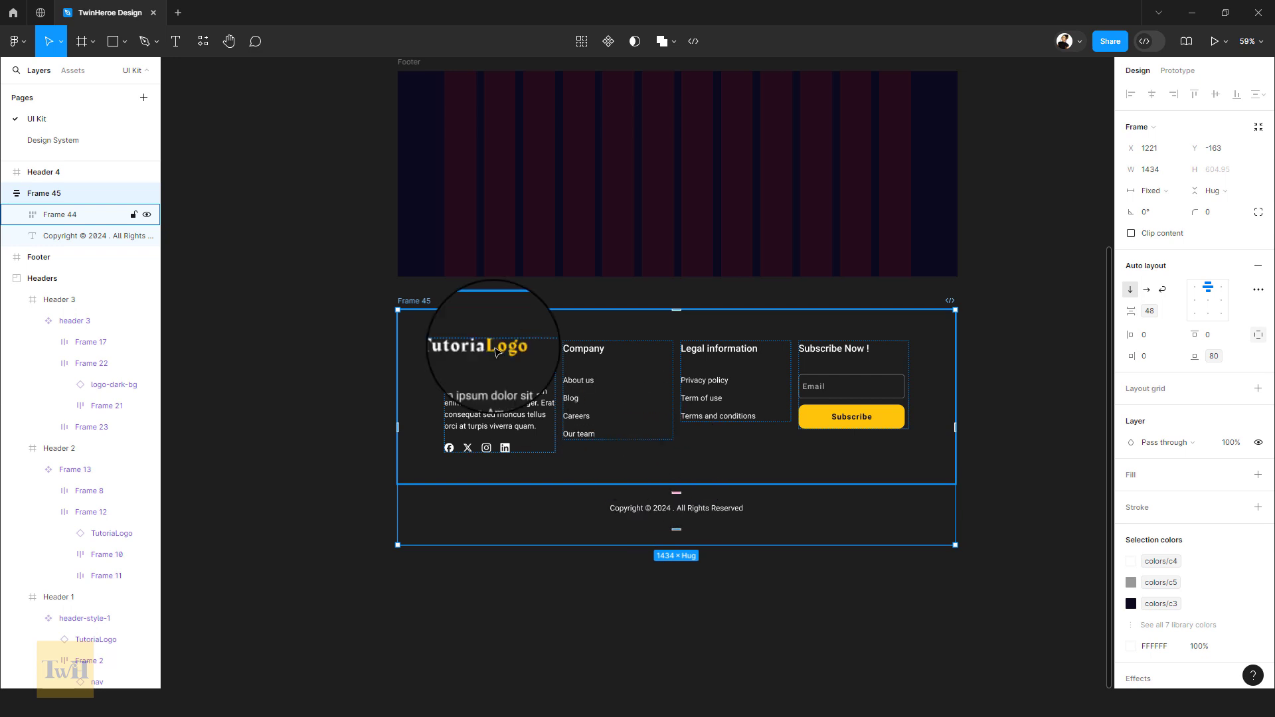
scroll(498, 378, "up", 1)
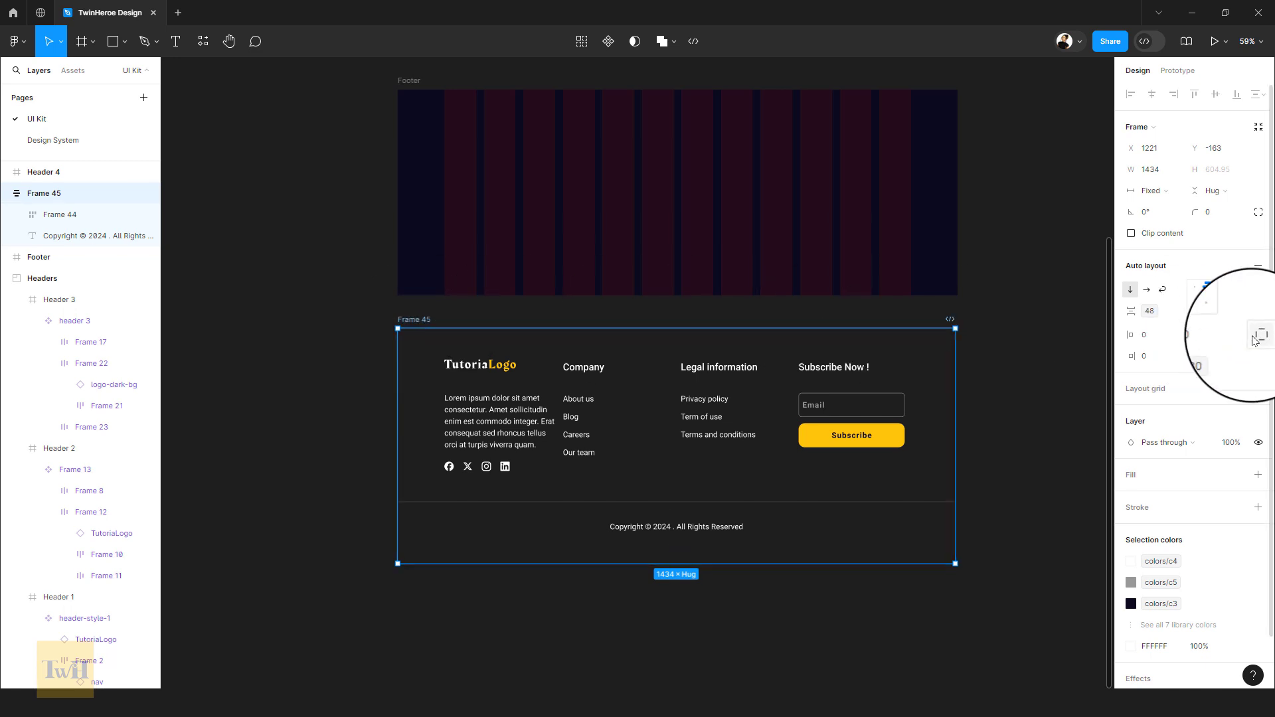
left_click(1236, 475)
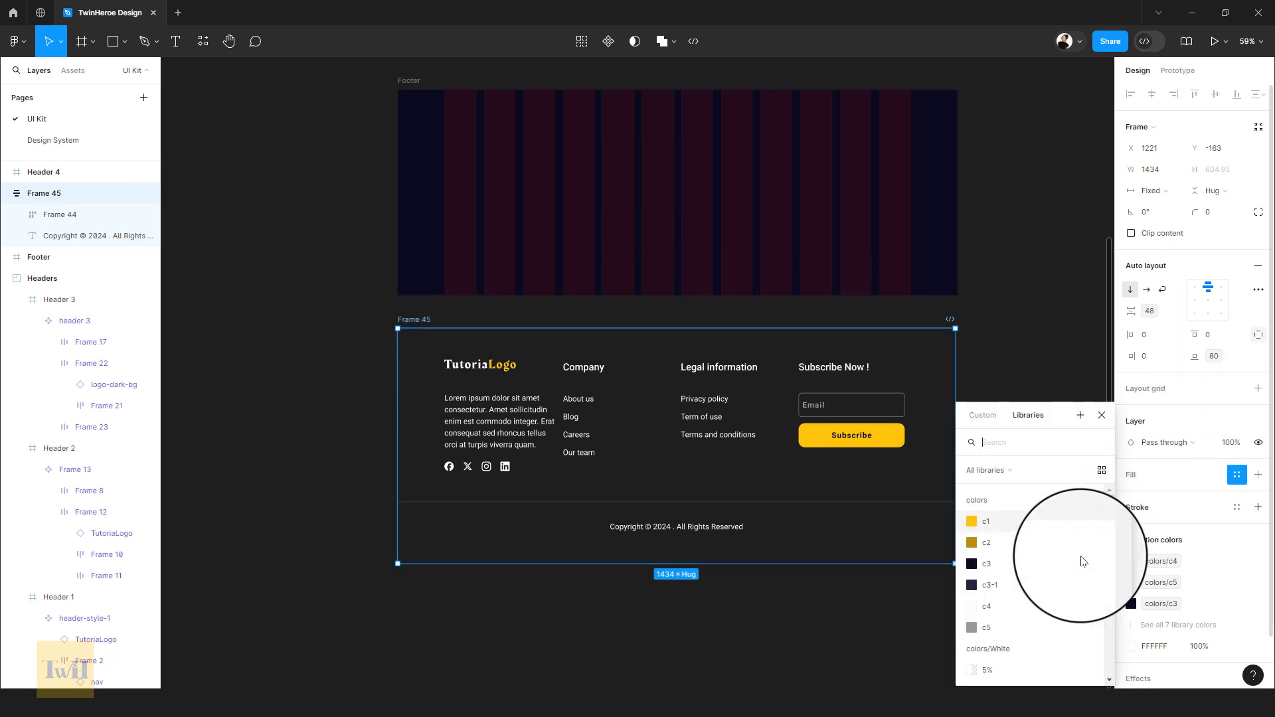
left_click(1056, 562)
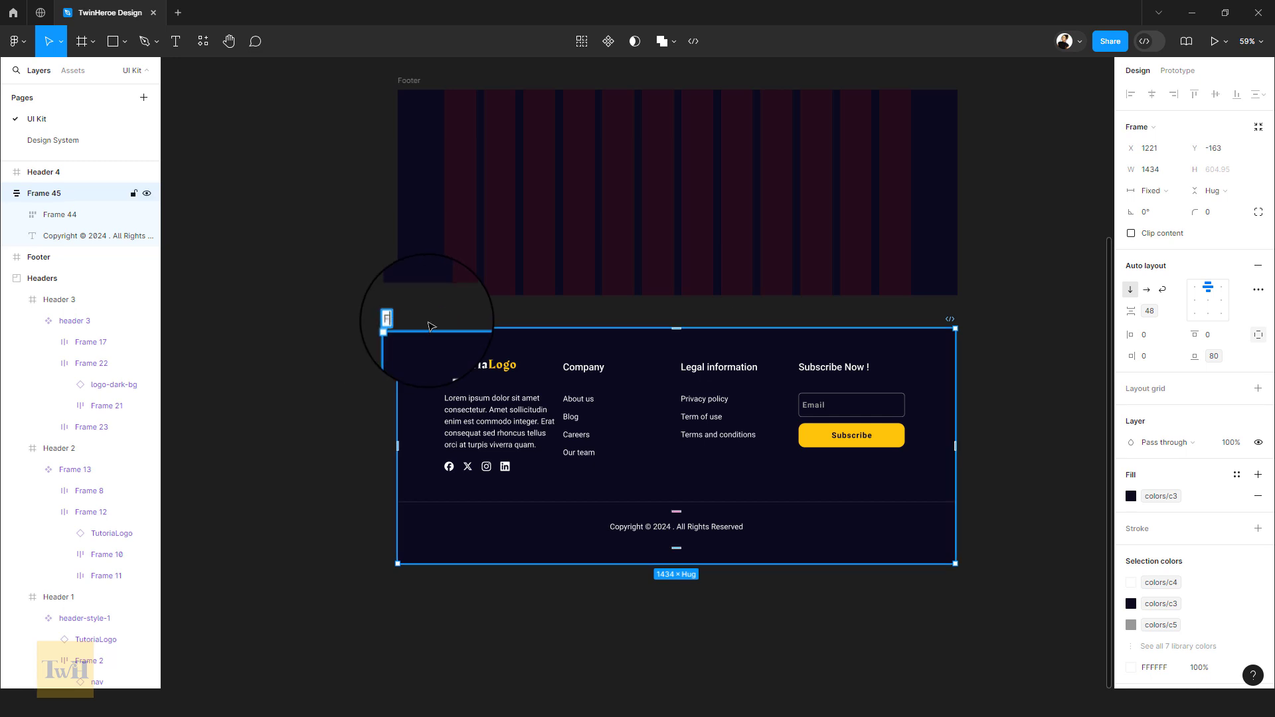
- Rename the combined content frame as Footer and delete the old empty Footer frame with the column grid above it
type("Footer")
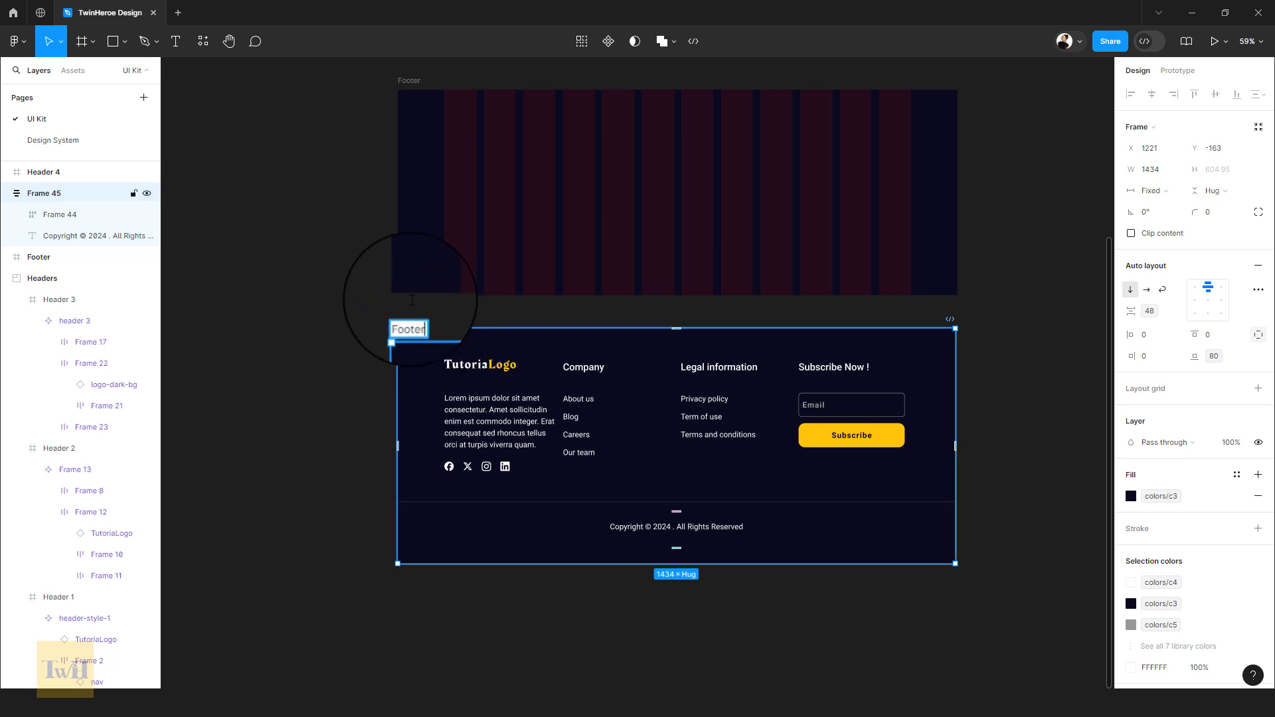
left_click(299, 469)
scroll(431, 227, "up", 1)
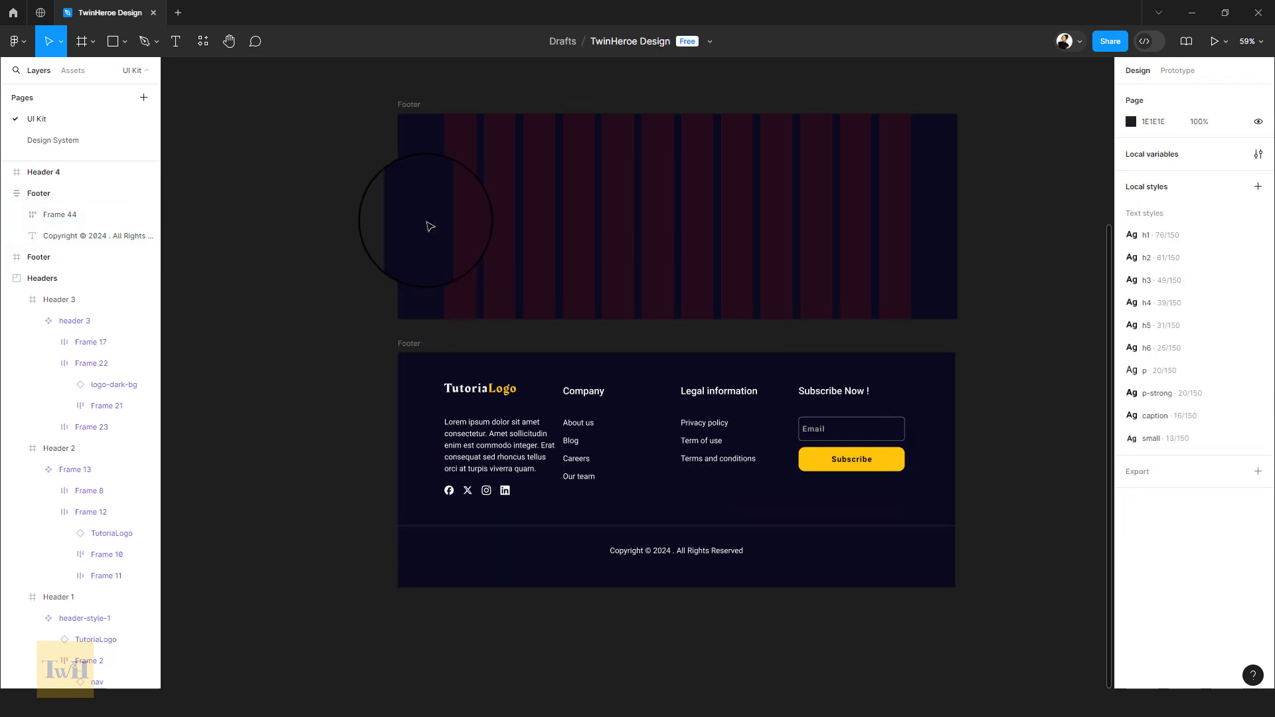
left_click(406, 105)
key("Delete")
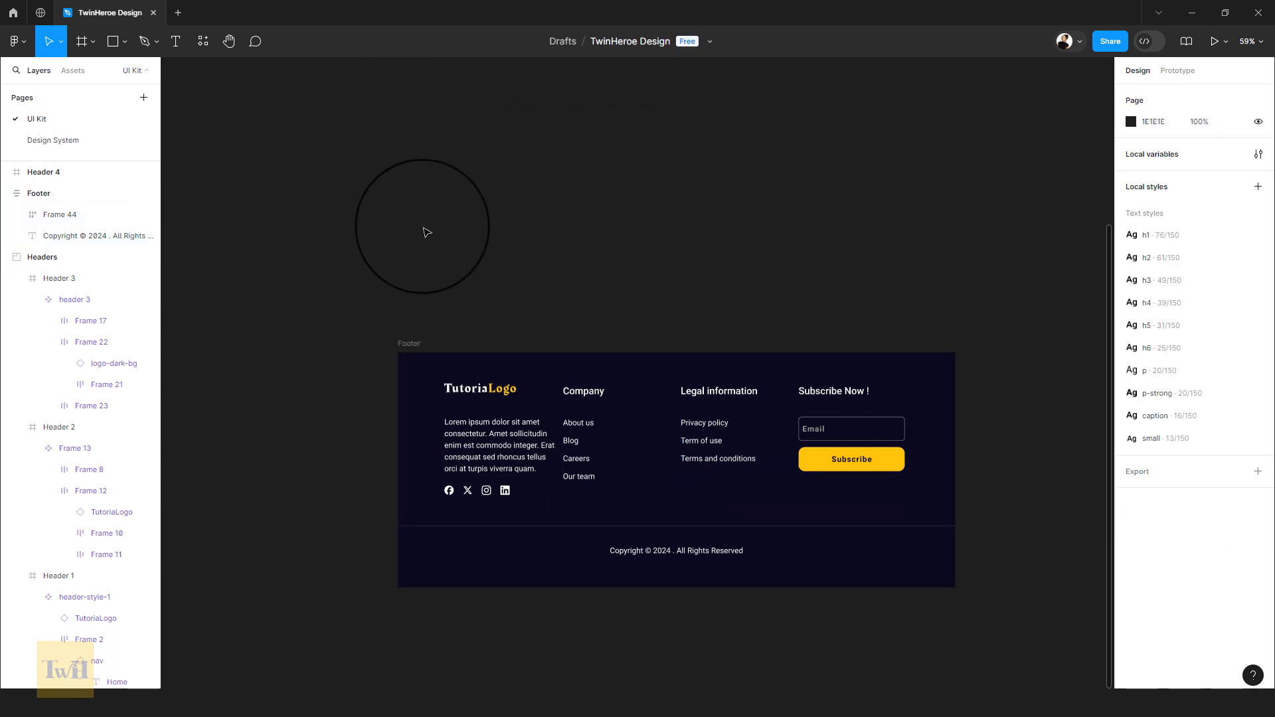
- Move the Footer frame up to just below the gray wireframe, at X 1224, Y -822, and turn it into a component
scroll(413, 332, "up", 1)
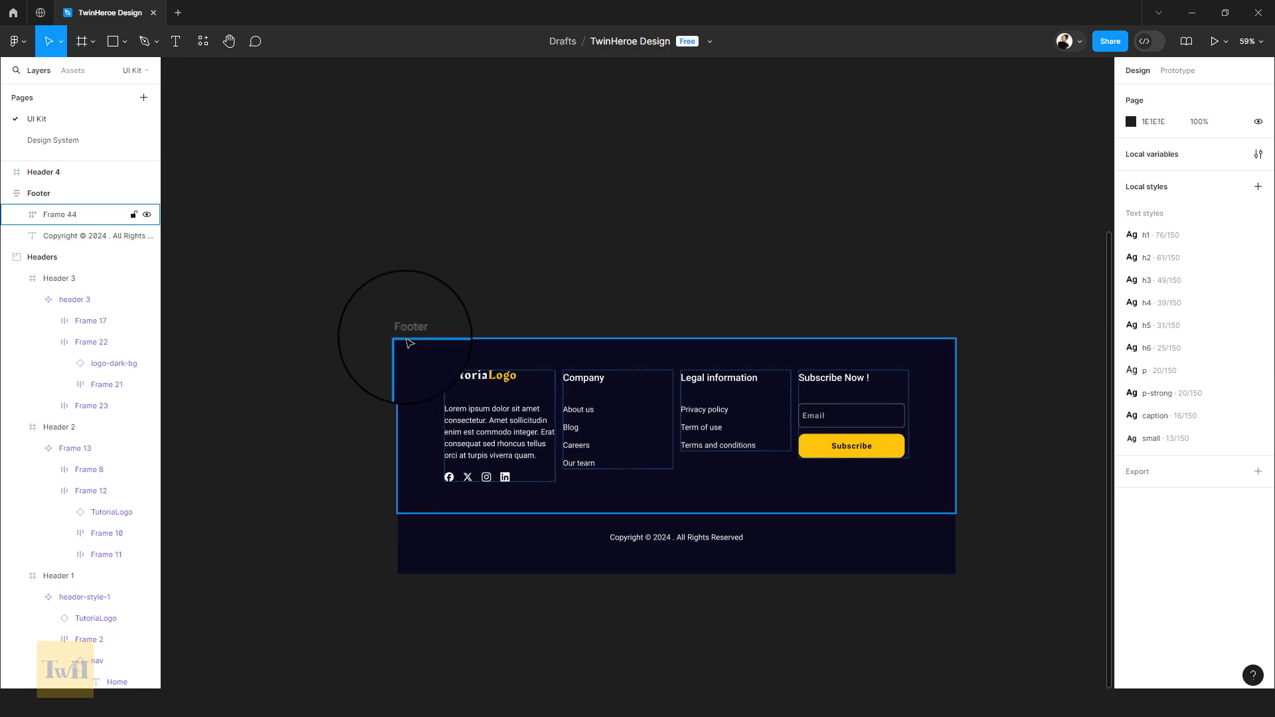
left_click_drag(408, 330, 400, 135)
left_click_drag(449, 311, 420, 180)
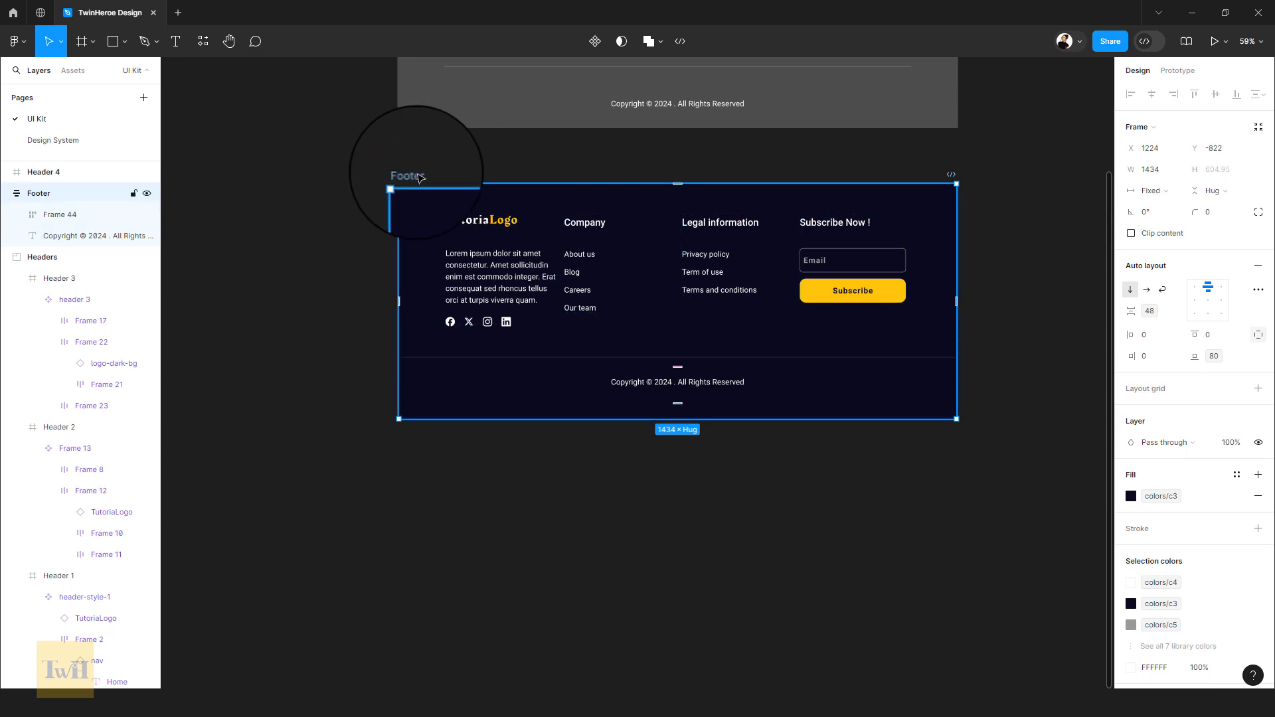
left_click(595, 43)
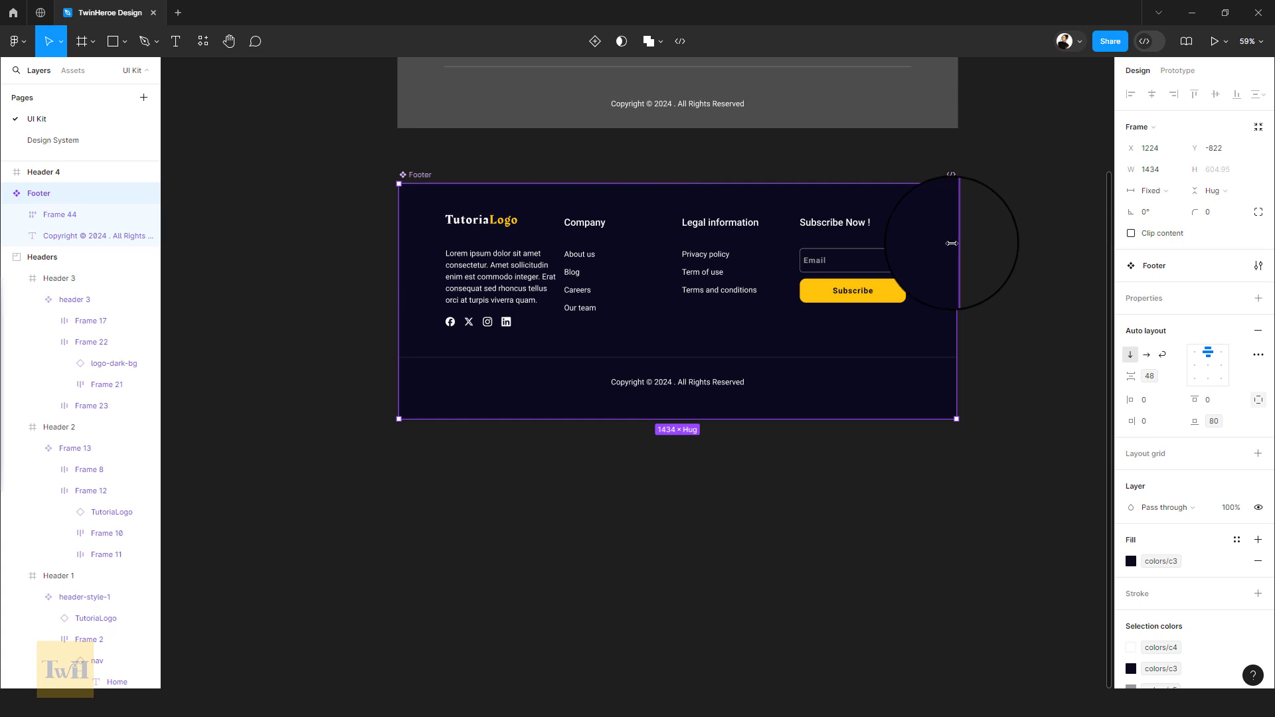
- Try widening the Footer component from its outer edge, then set its width to 1440
left_click_drag(951, 244, 969, 317)
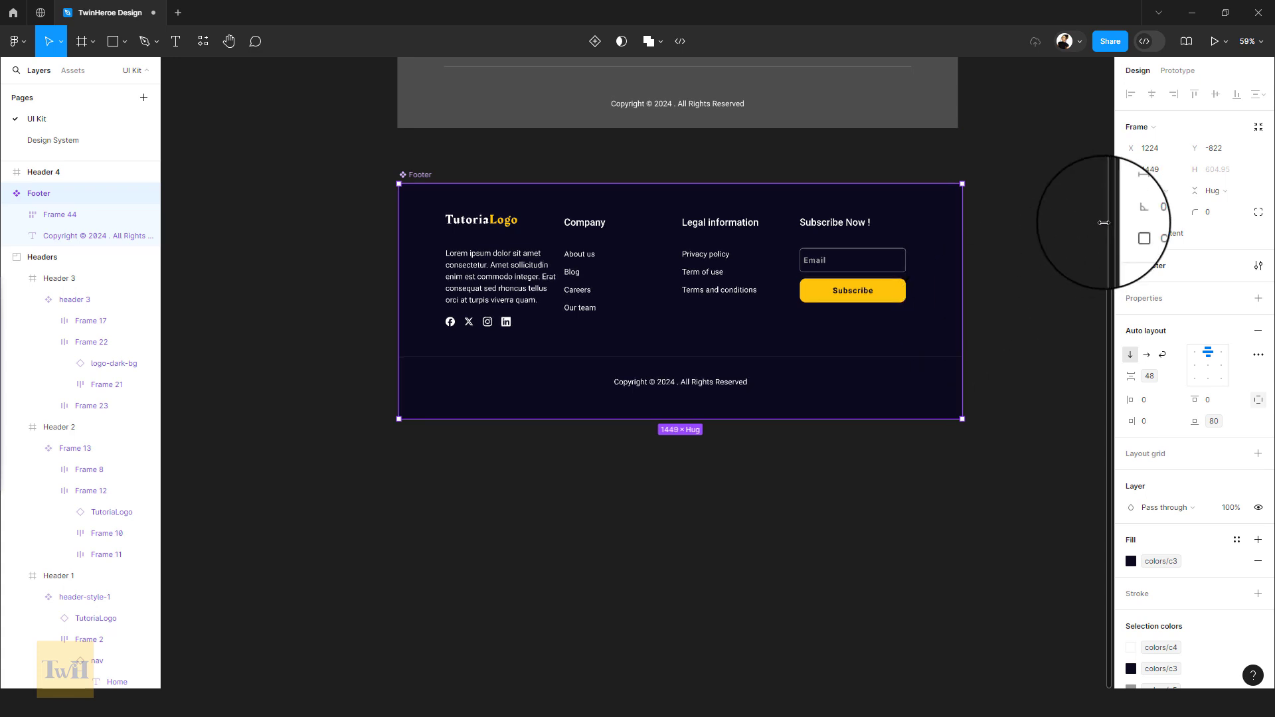
left_click_drag(960, 255, 968, 254)
left_click(1156, 170)
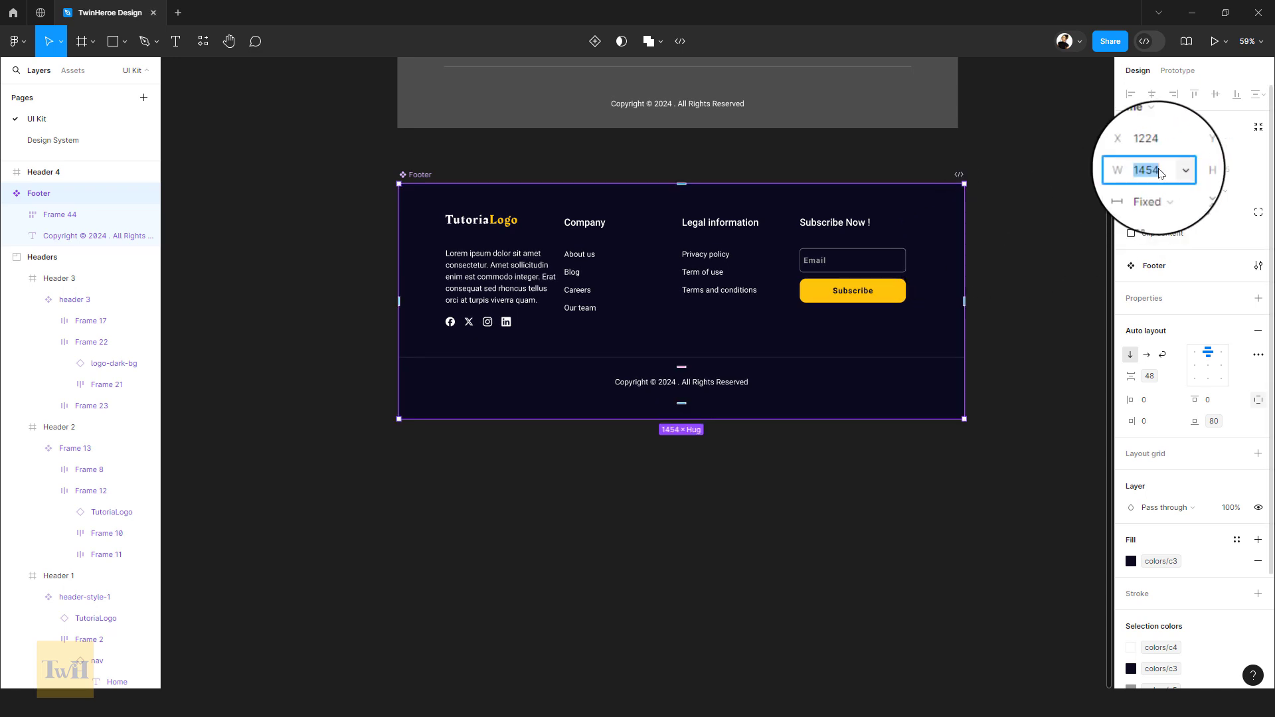
type("1440")
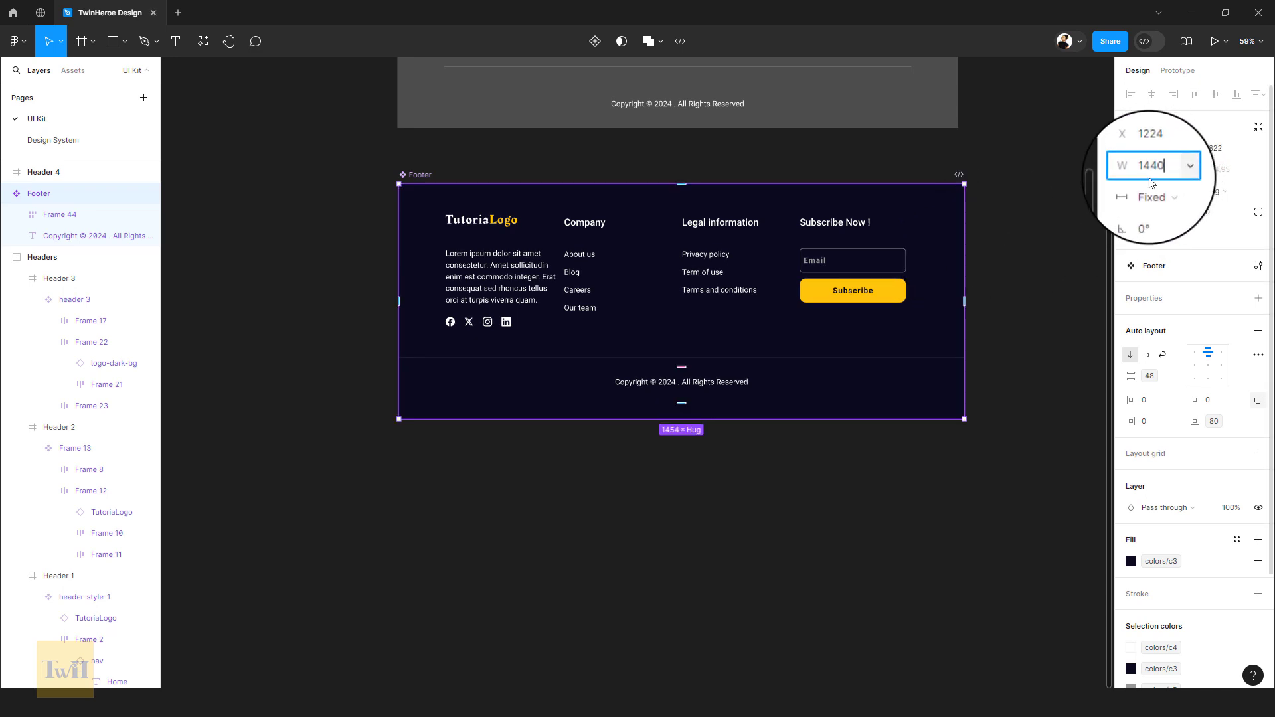
key("Return")
left_click(983, 259)
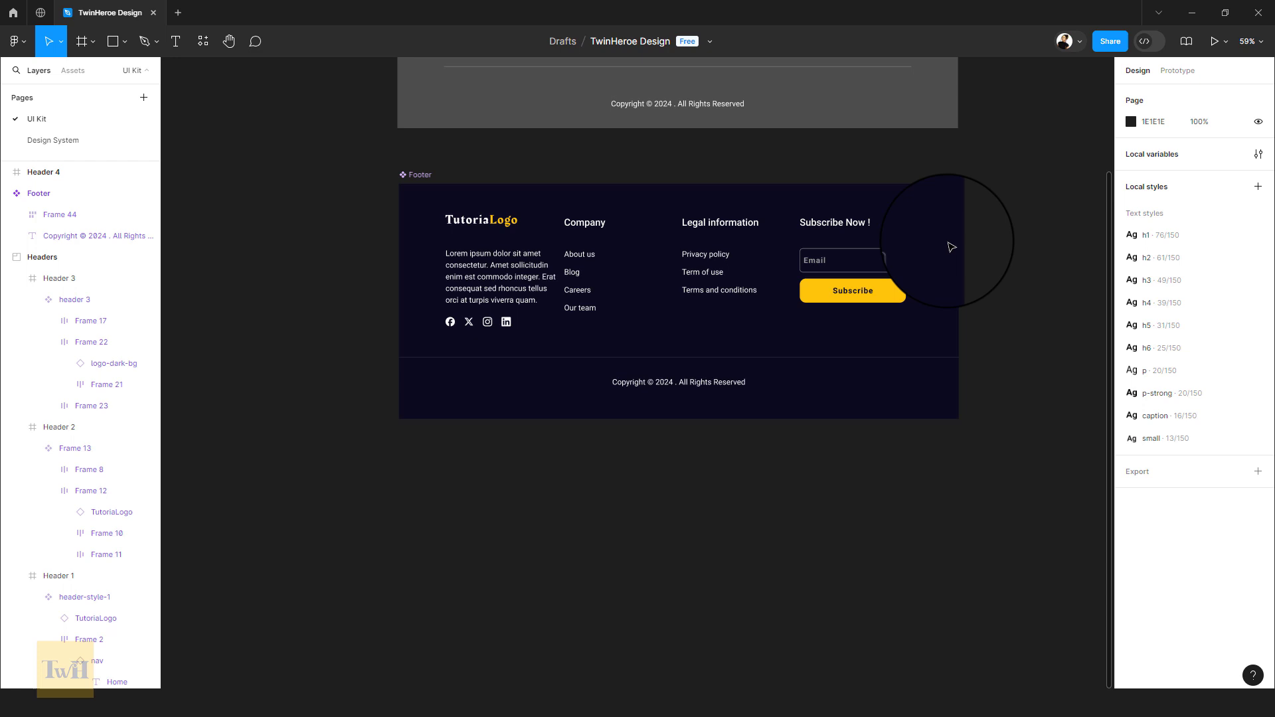
left_click(936, 189)
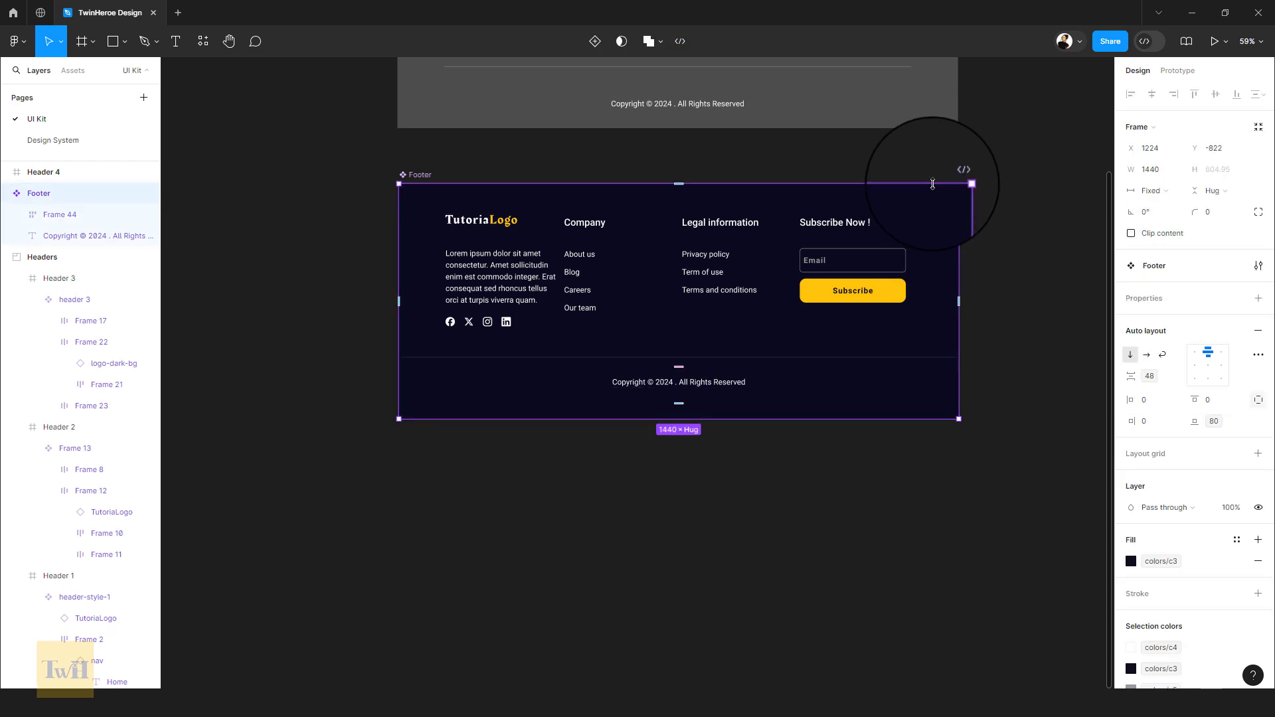